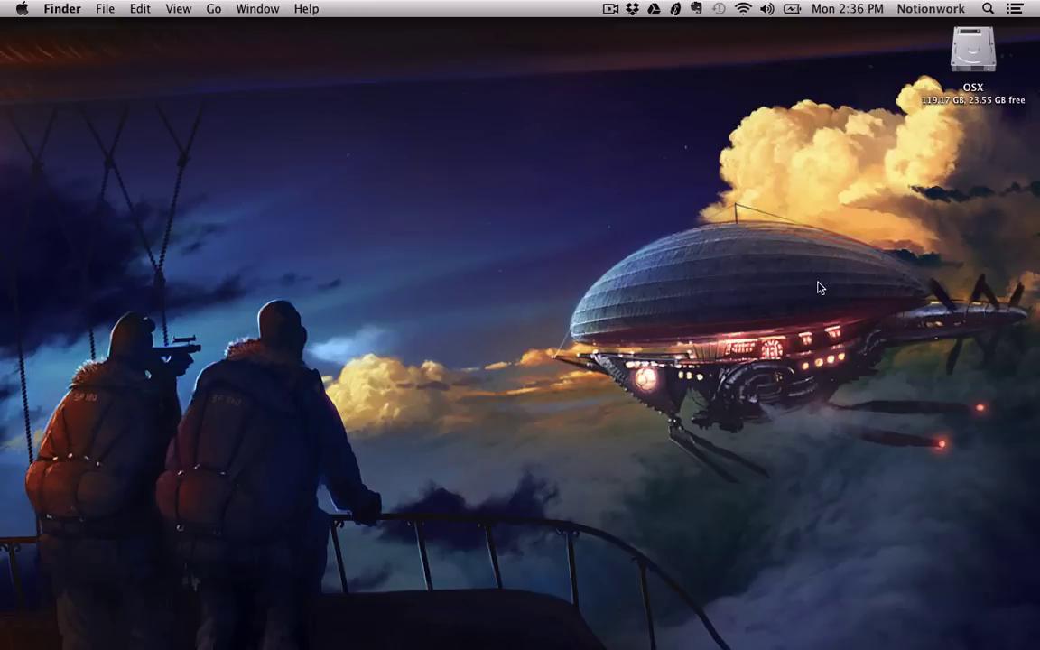
# - In the browser, load the router control panel at 192.168.1.1, then by hostname notiongate/
pyautogui.hotkey('ctrl', 'Right')
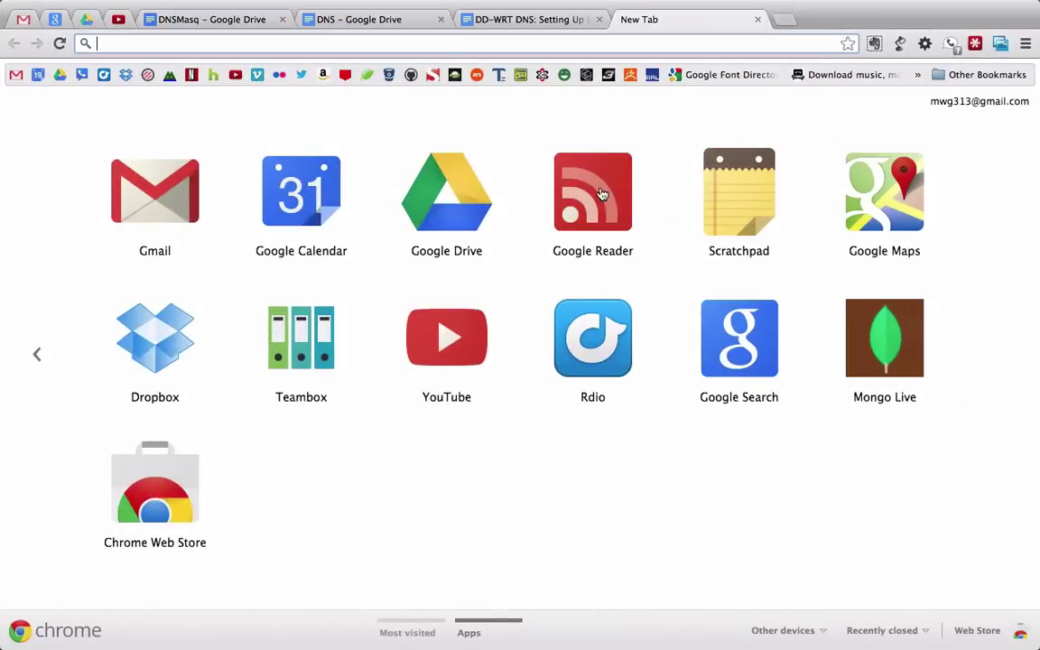
pyautogui.write('192.1')
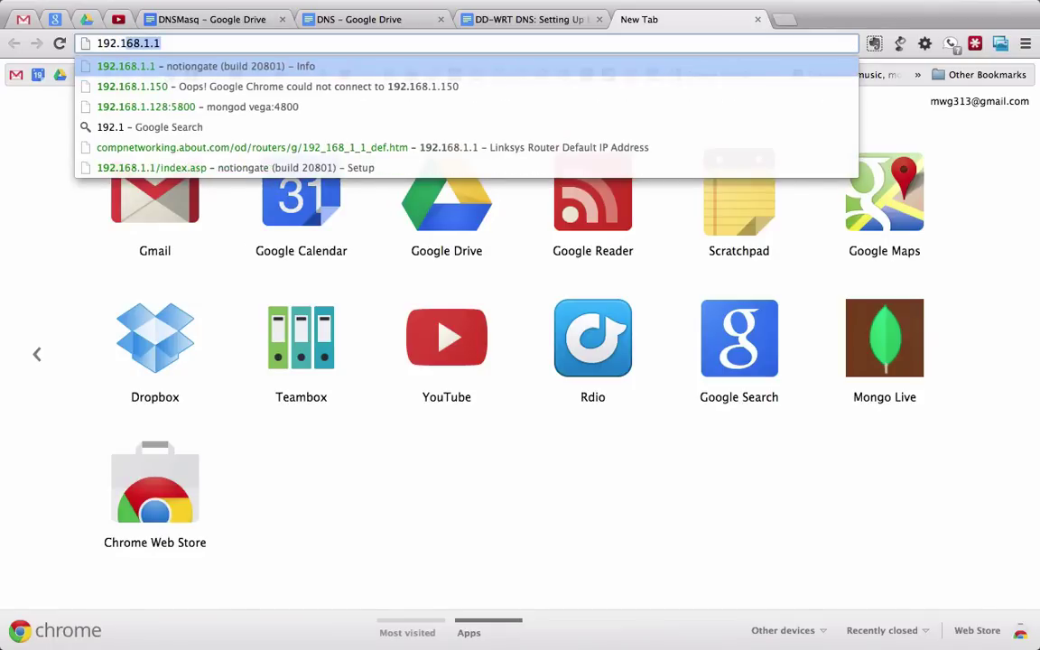
pyautogui.write('68.1.1')
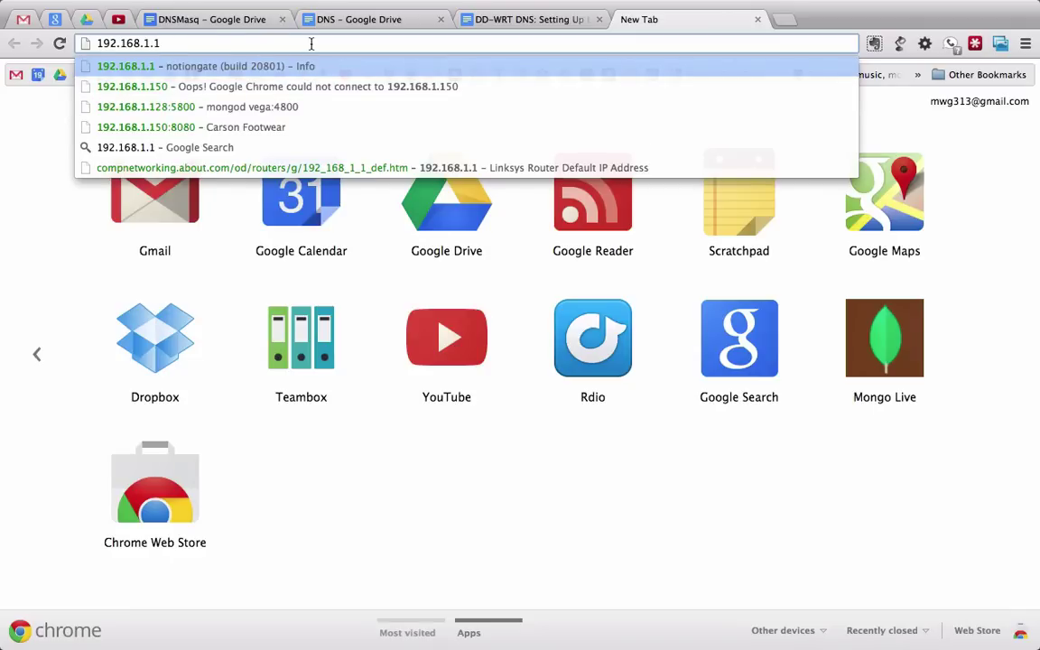
pyautogui.press('Return')
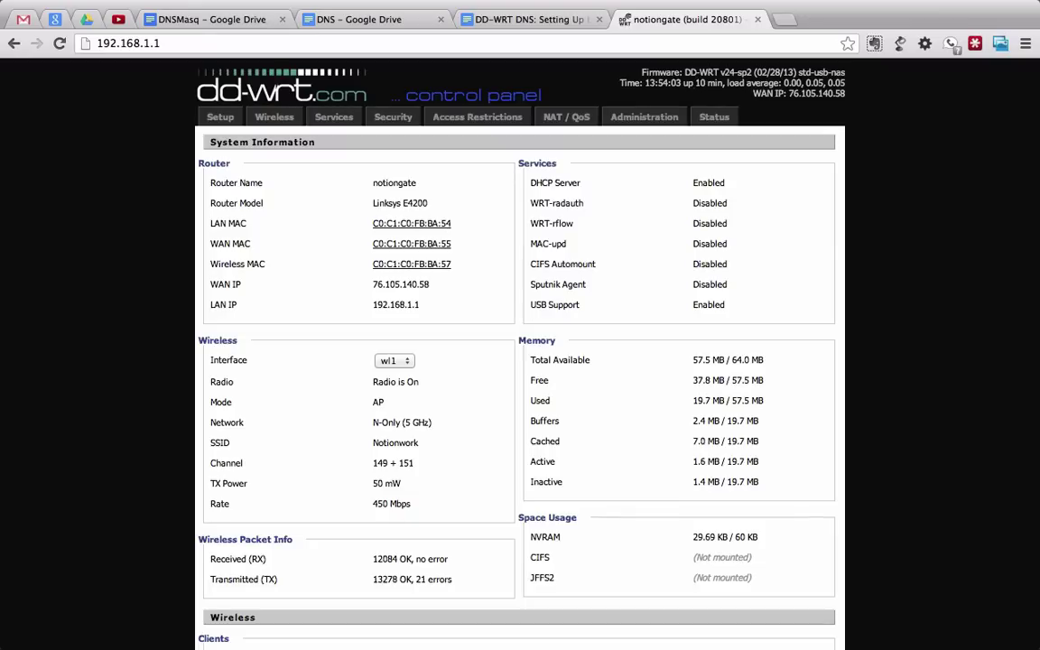
pyautogui.click(291, 42)
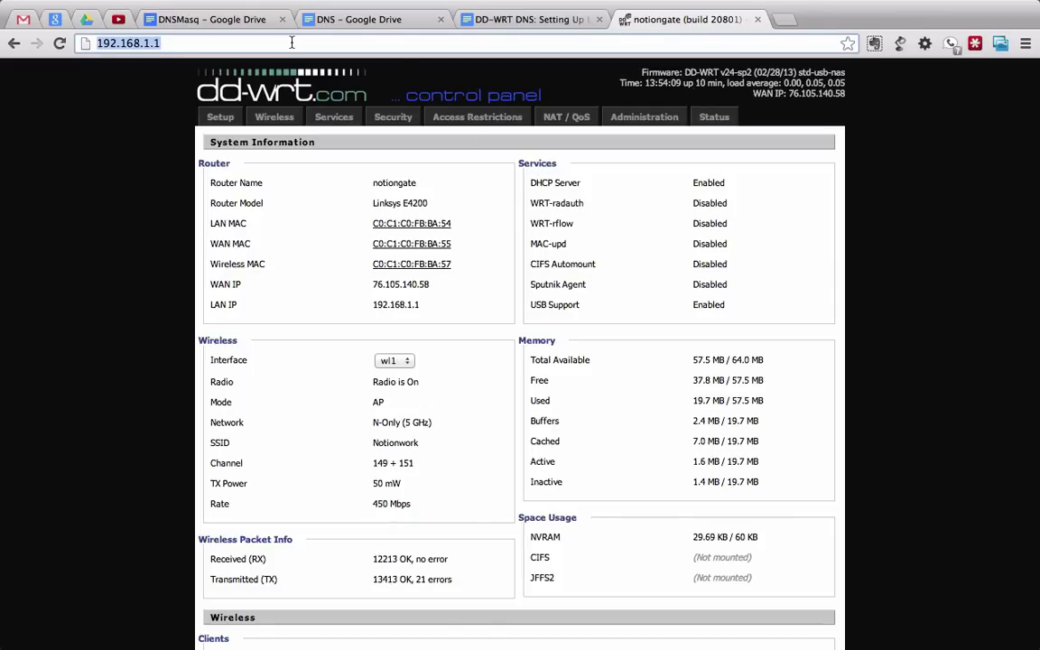
pyautogui.write('not')
pyautogui.write('i')
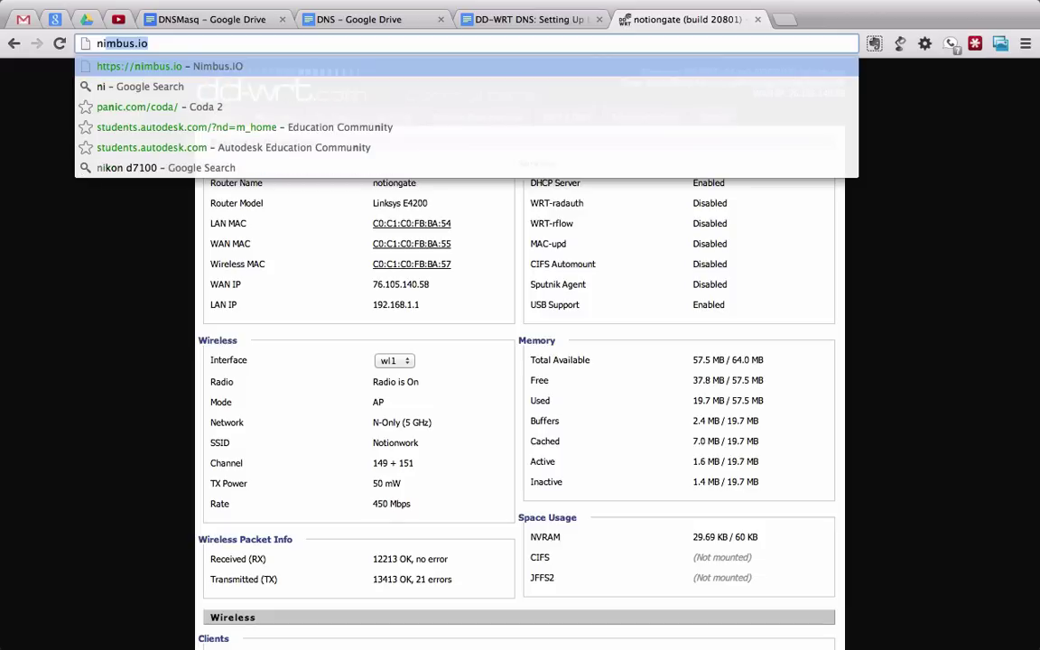
pyautogui.press('BackSpace')
pyautogui.press('BackSpace')
pyautogui.write('otiongate')
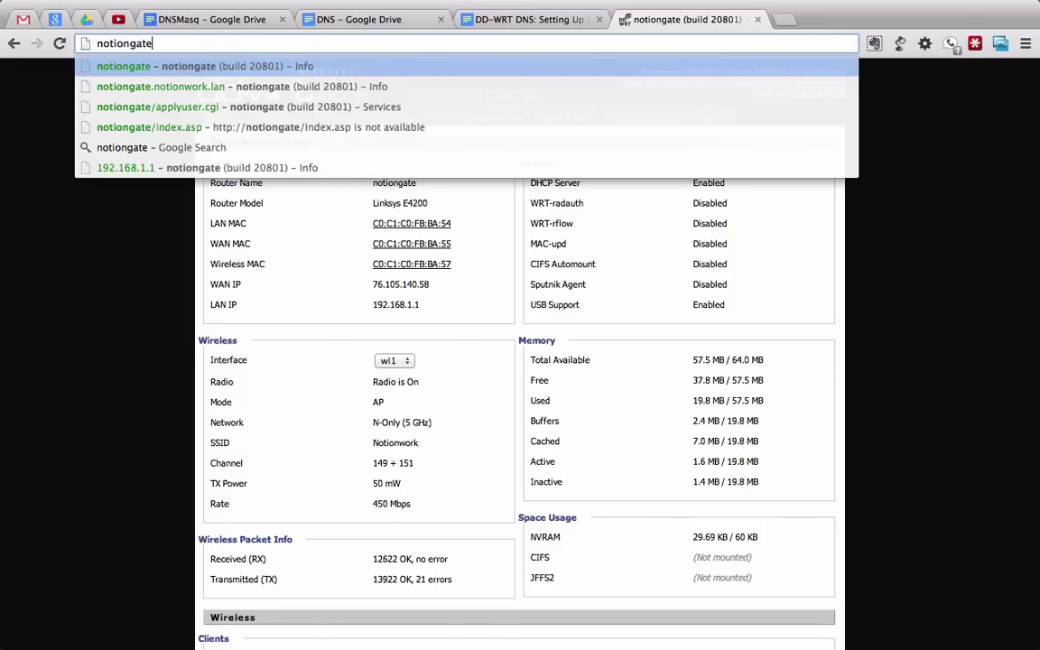
pyautogui.write('/')
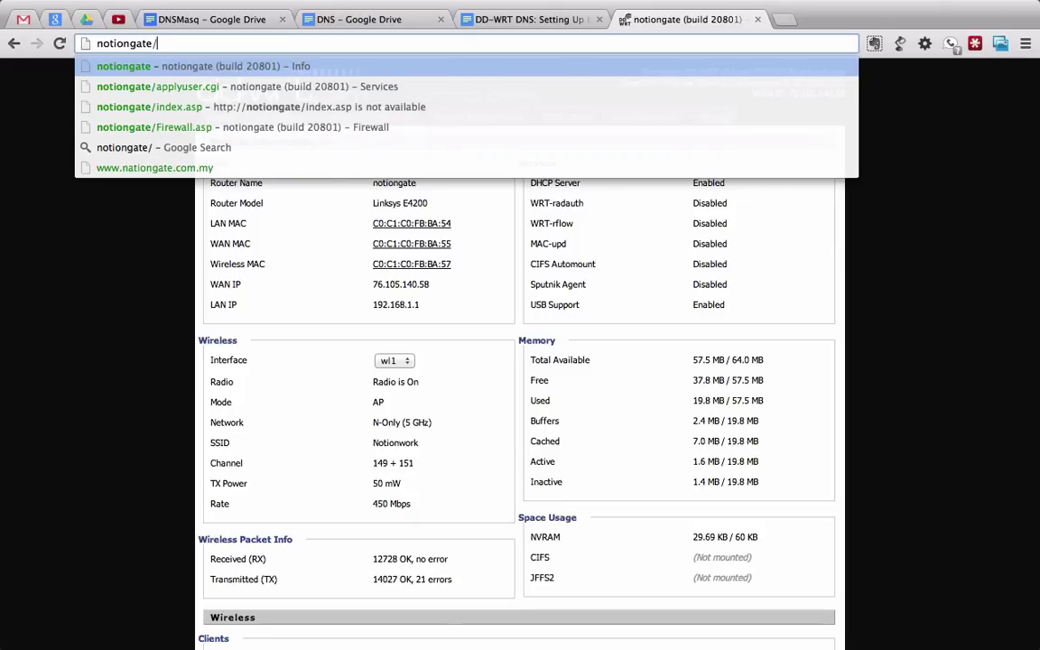
pyautogui.press('Return')
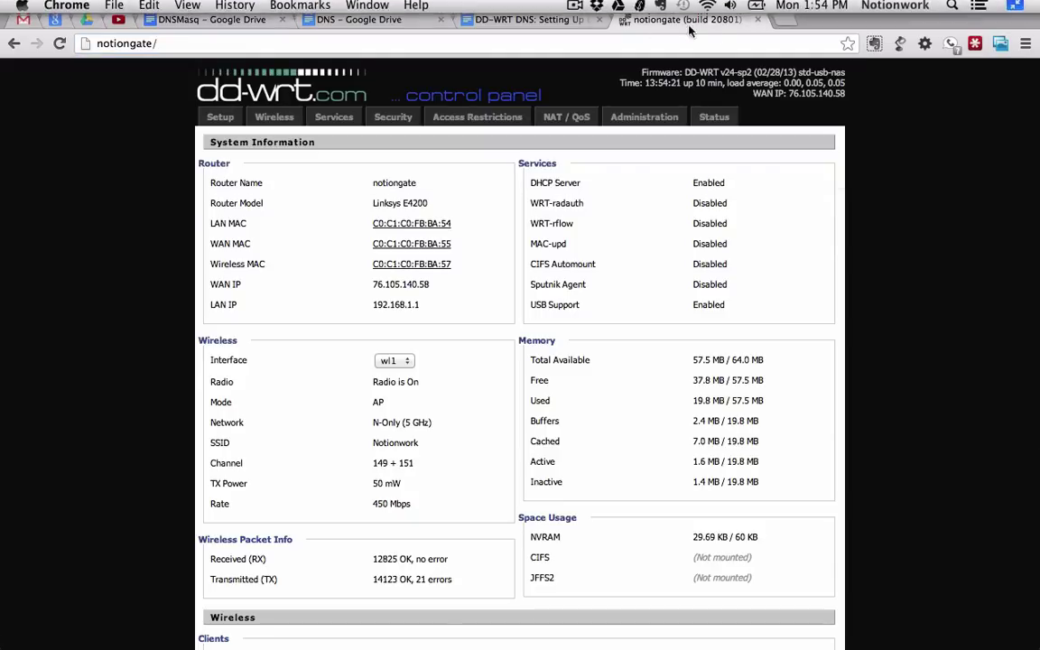
# - Confirm the panel also loads at notiongate.notionwork.lan/ in a new tab, then close that tab
pyautogui.click(783, 20)
pyautogui.write('notiongate.notionwork.lan')
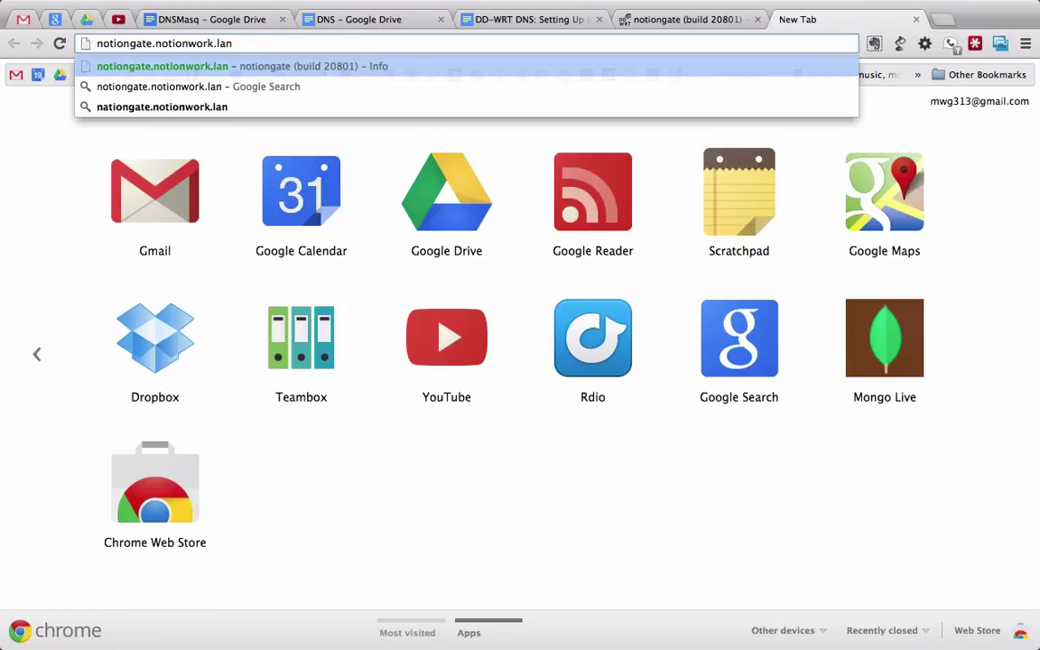
pyautogui.write('/')
pyautogui.press('Return')
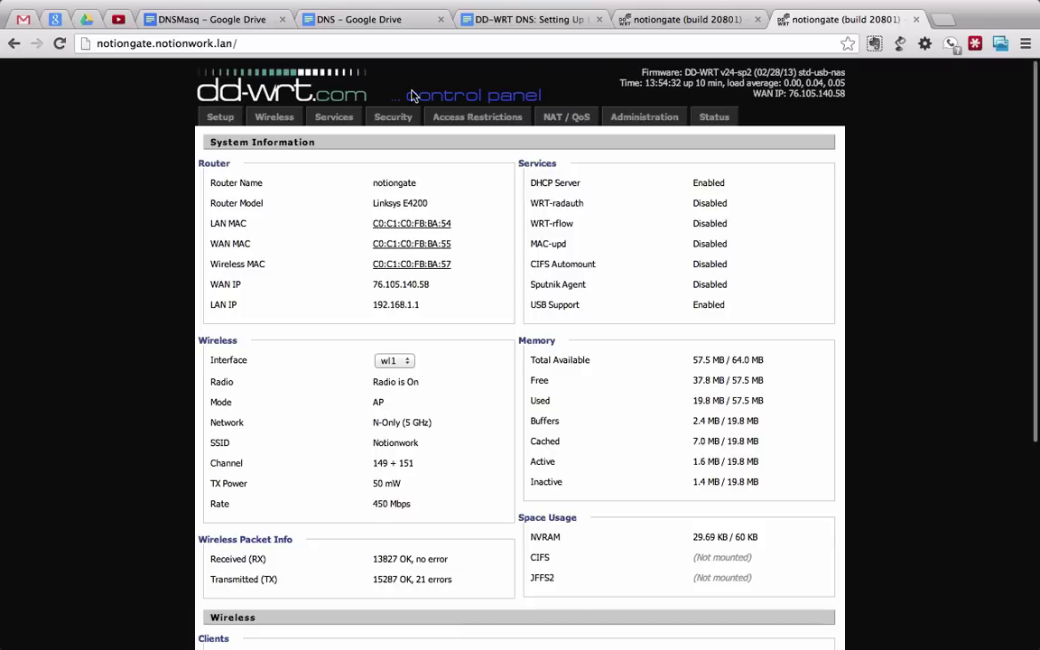
pyautogui.click(916, 18)
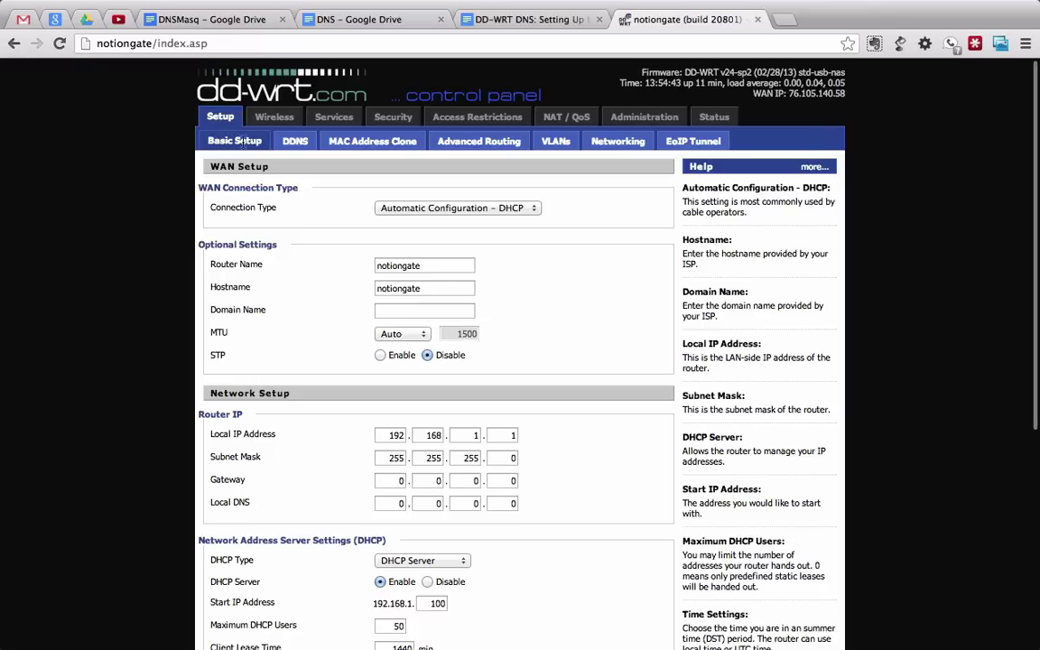
# - Scroll down to Network Setup and highlight the Local DNS setting
pyautogui.scroll(-2, 242, 144)
pyautogui.scroll(-5, 242, 144)
pyautogui.scroll(-1, 242, 145)
pyautogui.scroll(-1, 242, 146)
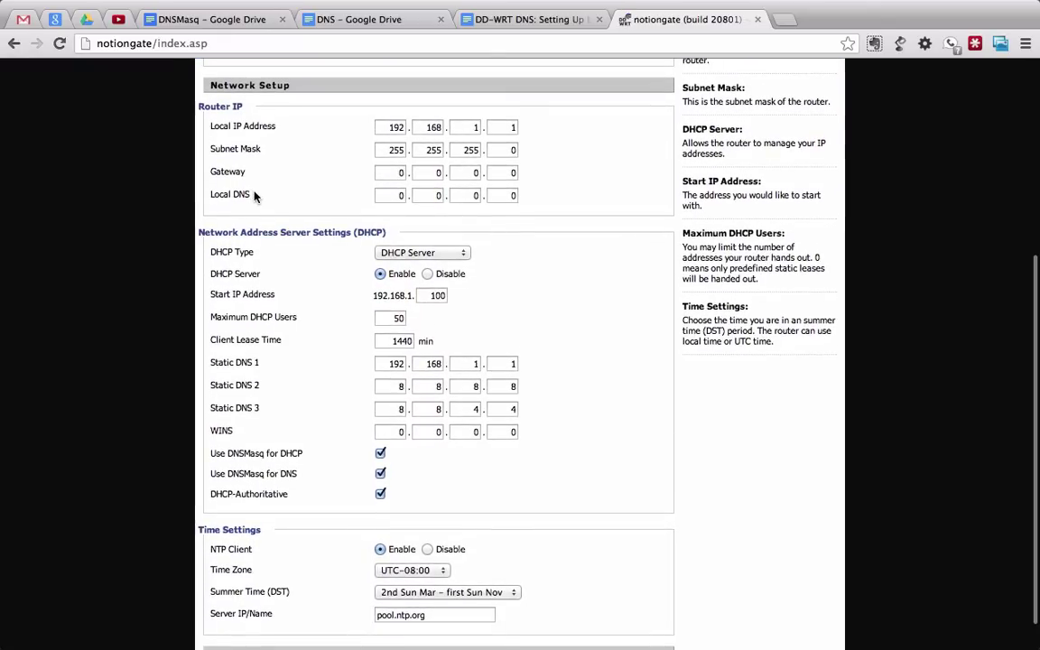
pyautogui.moveTo(255, 196); pyautogui.dragTo(210, 194)
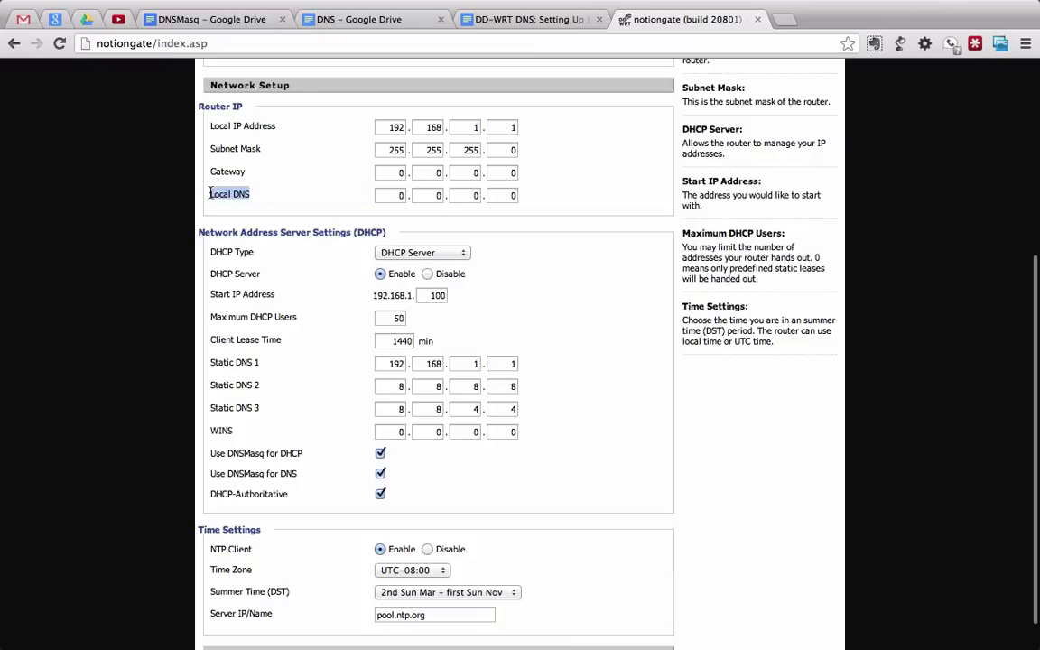
pyautogui.scroll(-2, 490, 263)
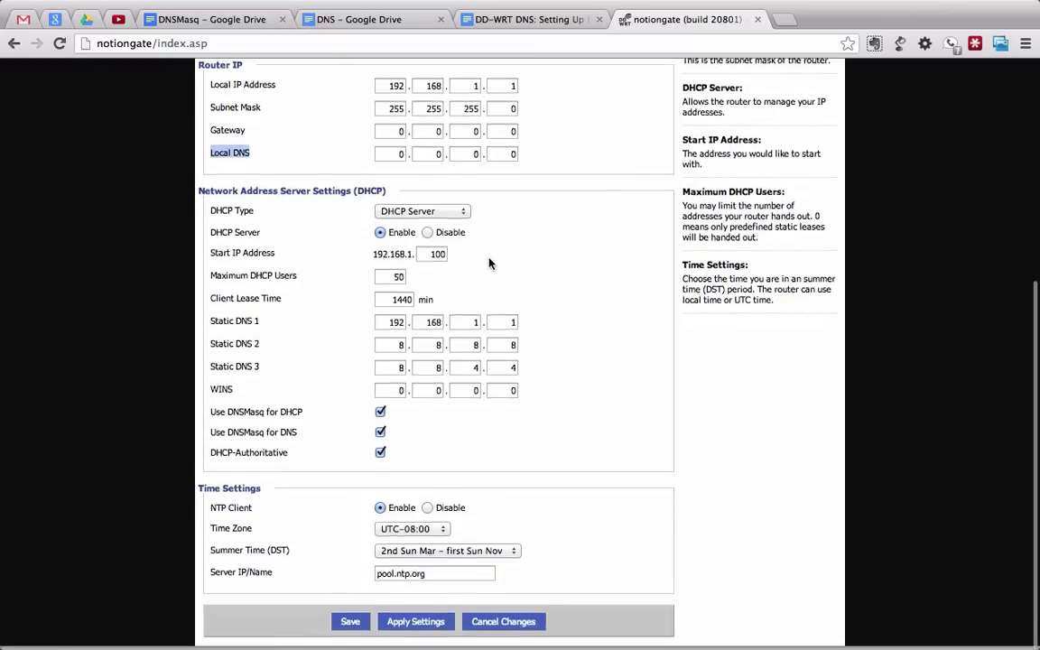
pyautogui.scroll(2, 490, 263)
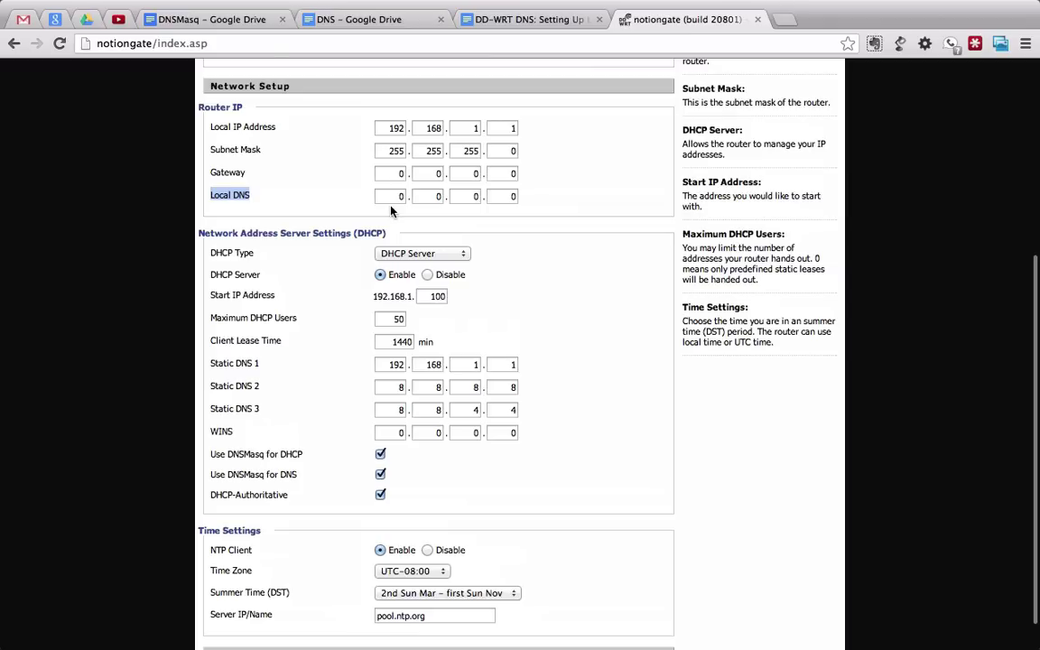
pyautogui.click(295, 197)
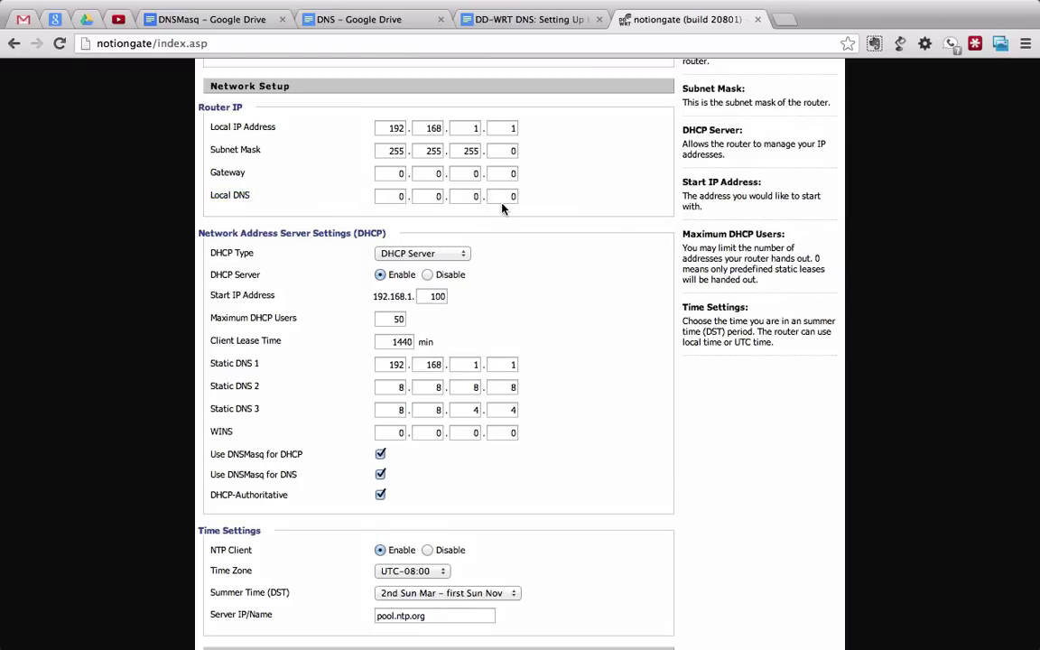
# - Step through the four Local DNS octet fields, then scroll on down
pyautogui.click(402, 195)
pyautogui.click(421, 197)
pyautogui.click(457, 197)
pyautogui.click(515, 197)
pyautogui.click(393, 197)
pyautogui.scroll(-2, 235, 253)
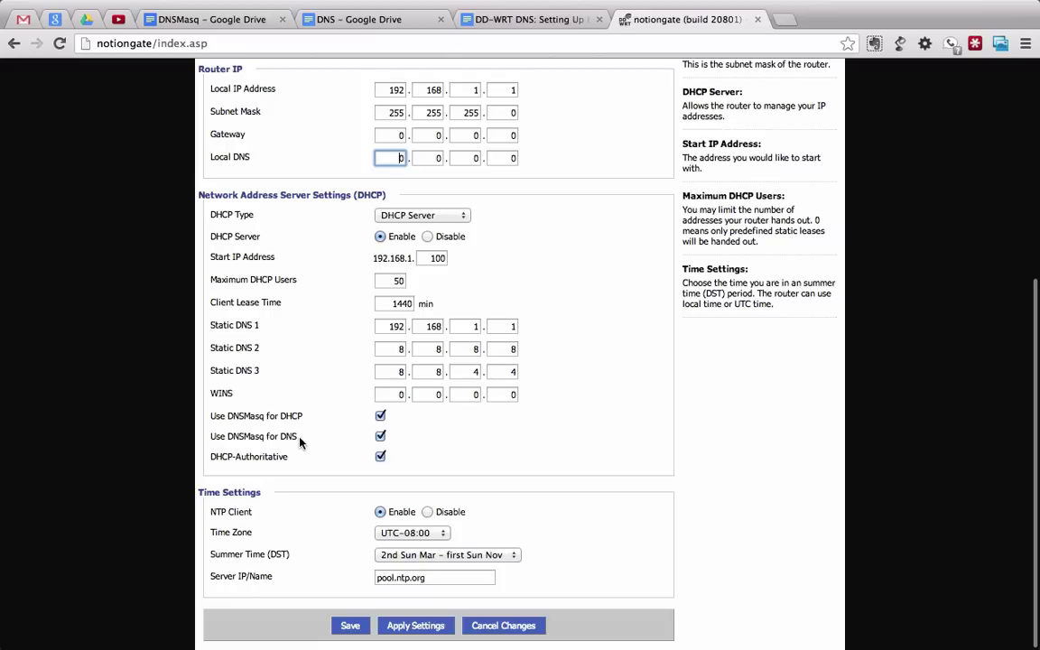
pyautogui.moveTo(298, 438); pyautogui.dragTo(210, 436)
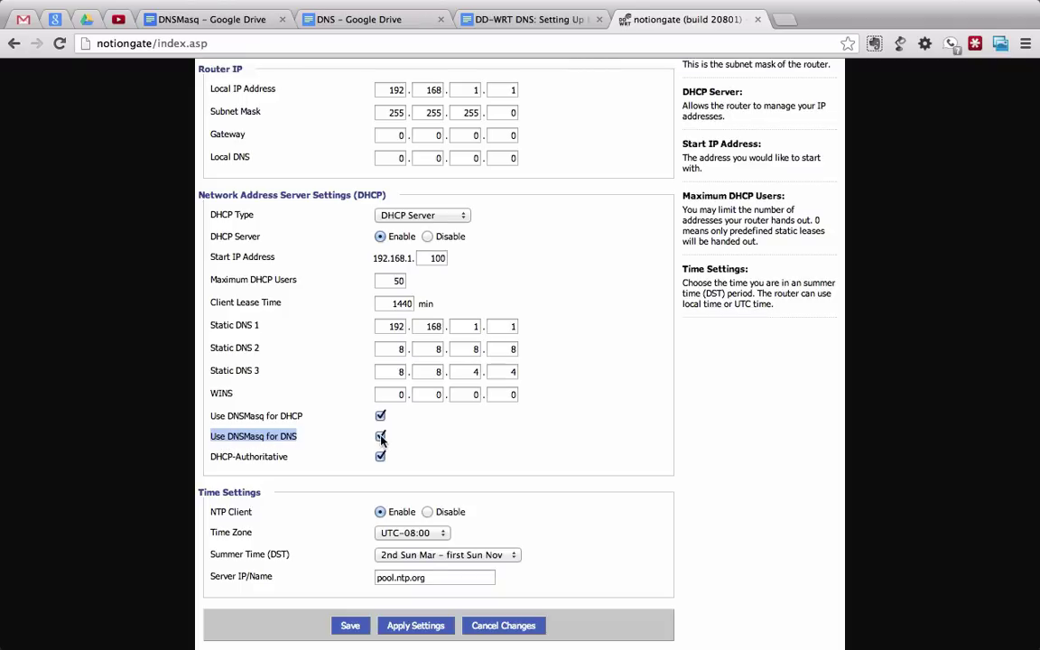
pyautogui.moveTo(303, 416); pyautogui.dragTo(211, 416)
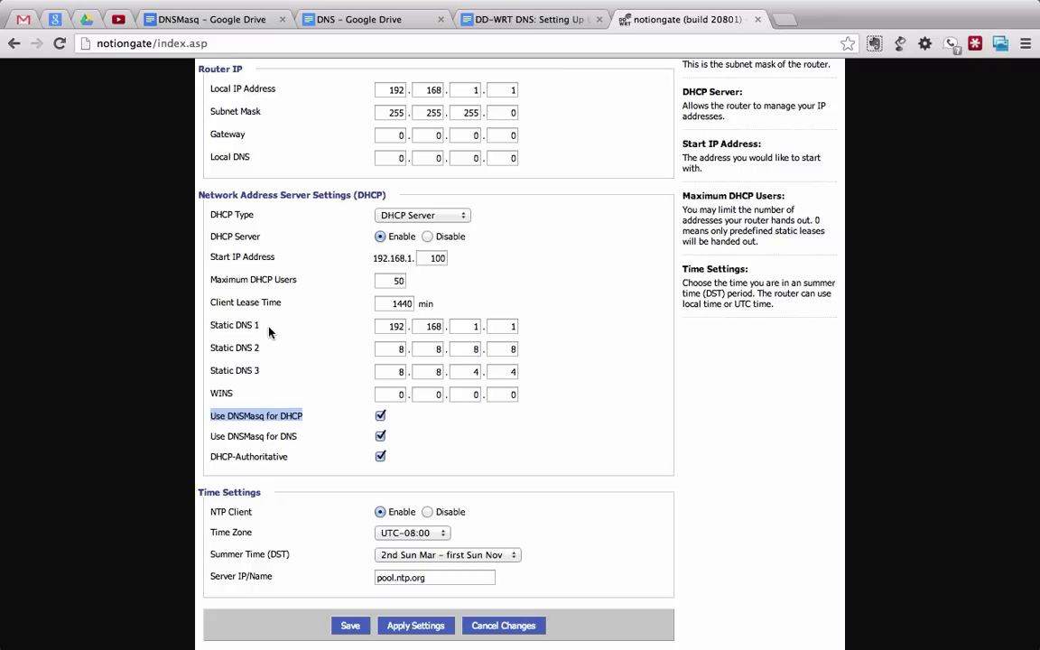
pyautogui.moveTo(261, 325); pyautogui.dragTo(209, 325)
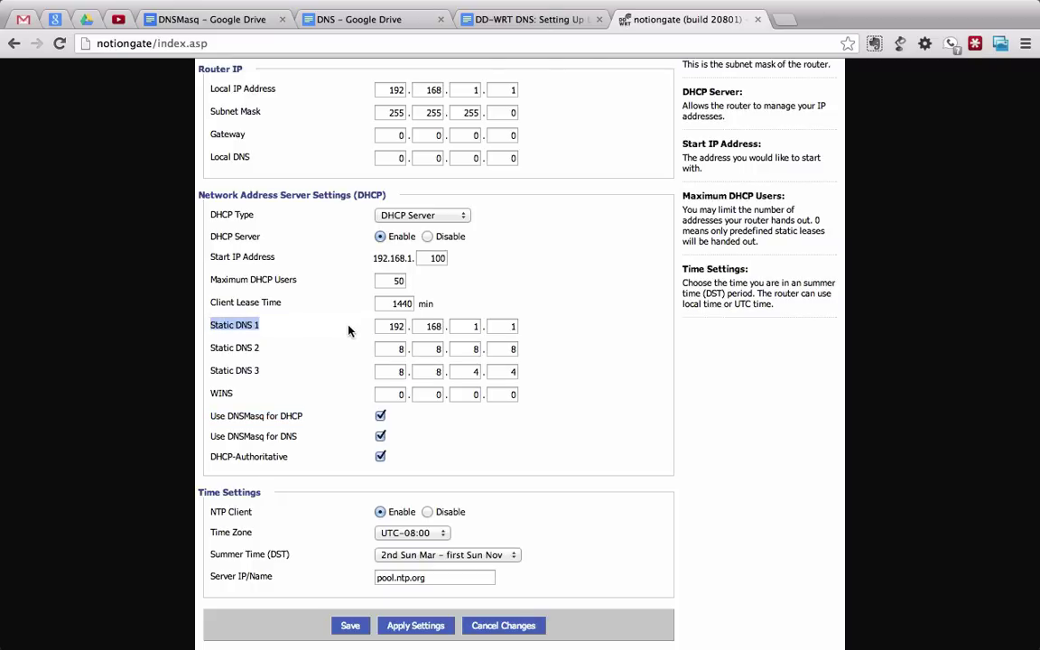
pyautogui.moveTo(383, 327); pyautogui.dragTo(417, 326)
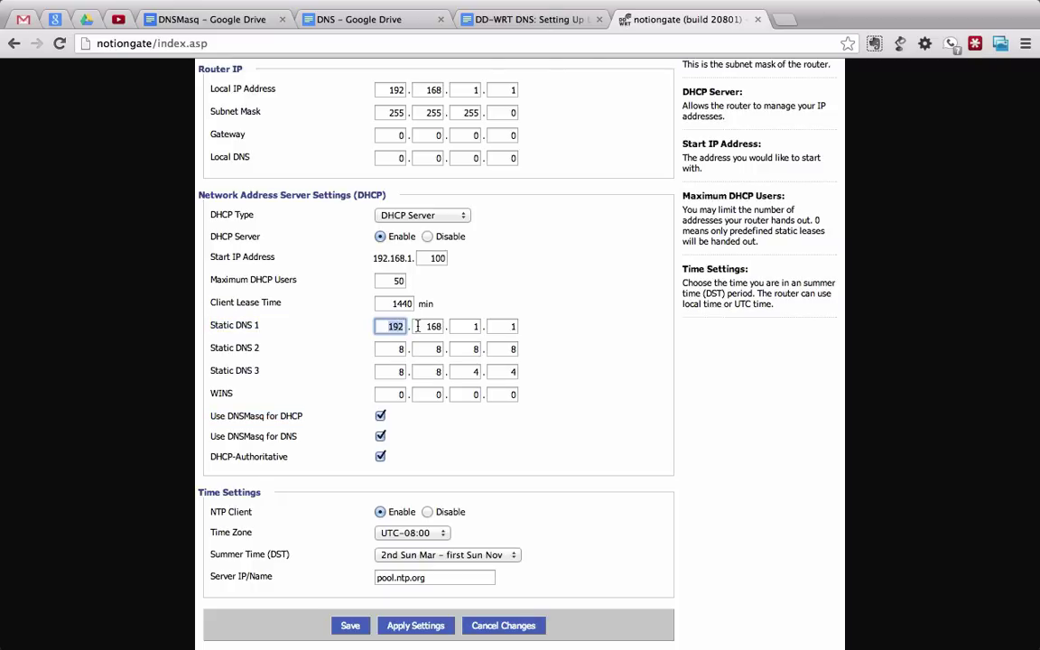
pyautogui.doubleClick(432, 326)
pyautogui.doubleClick(467, 326)
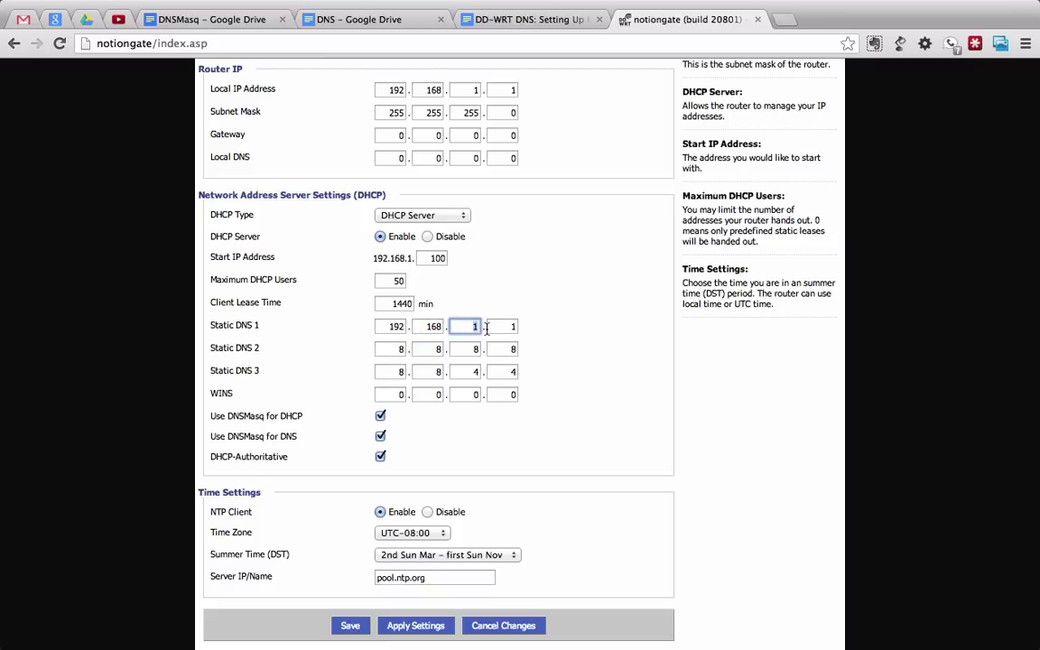
pyautogui.doubleClick(510, 327)
pyautogui.click(522, 337)
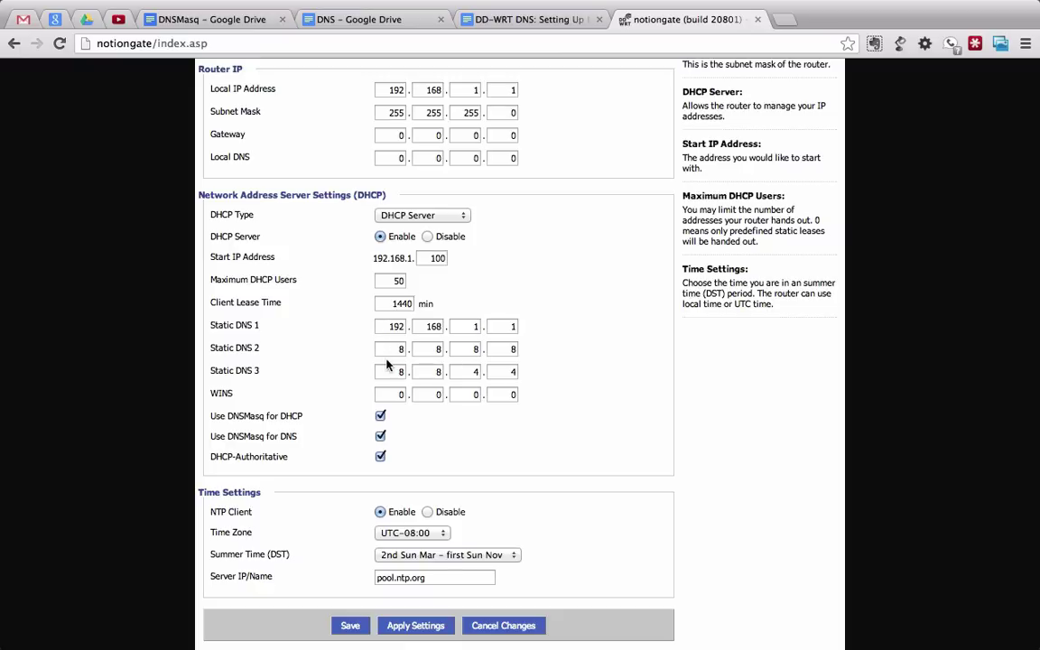
pyautogui.moveTo(264, 353); pyautogui.dragTo(211, 349)
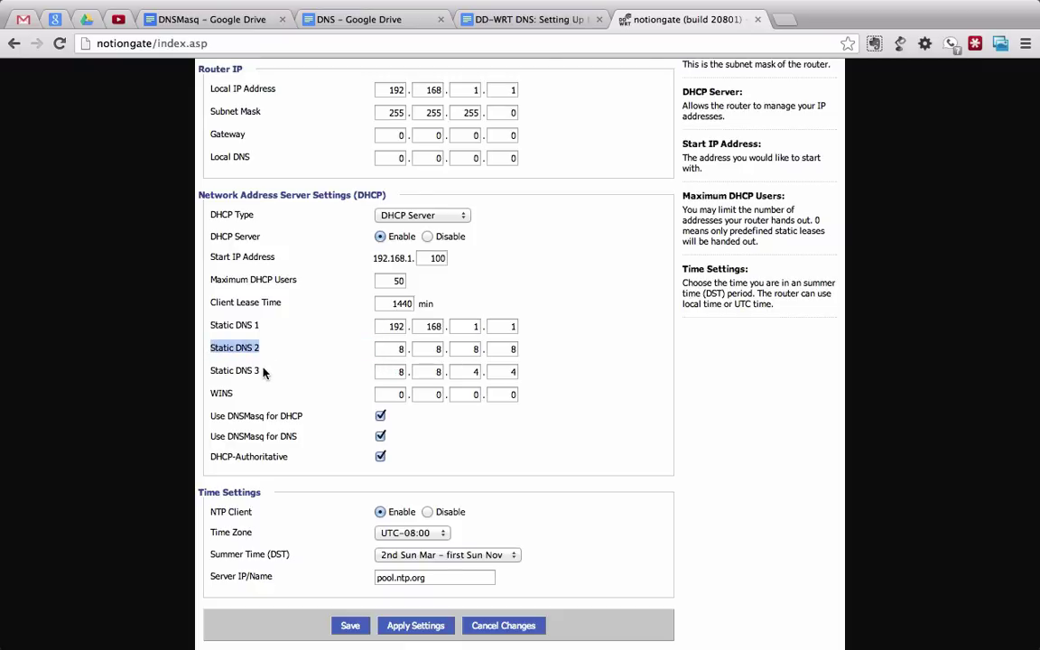
pyautogui.moveTo(261, 371); pyautogui.dragTo(210, 370)
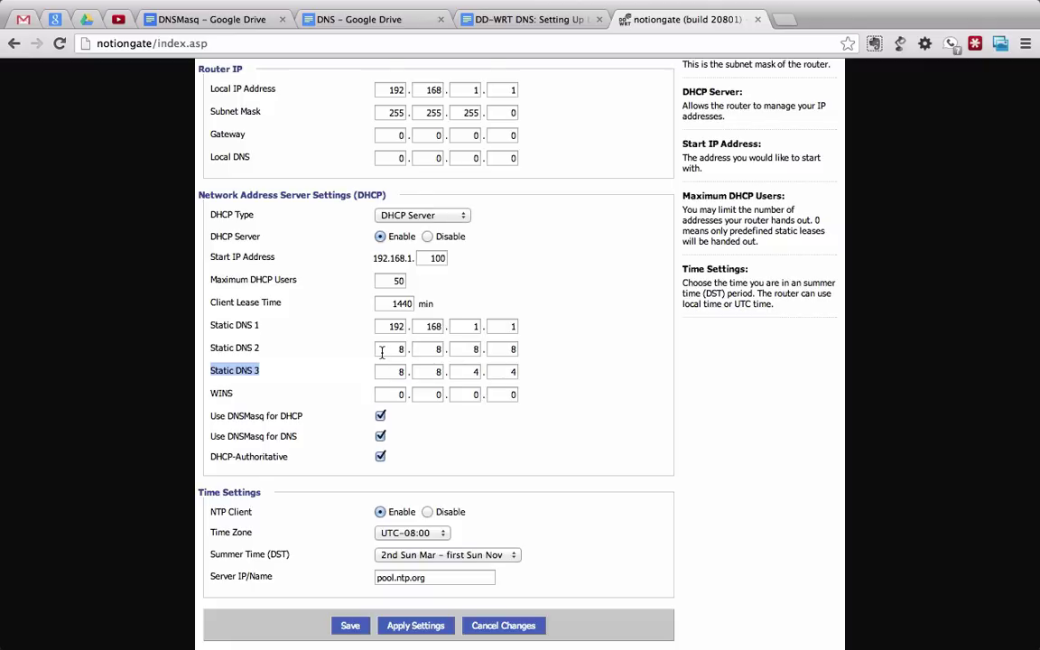
pyautogui.scroll(8, 381, 354)
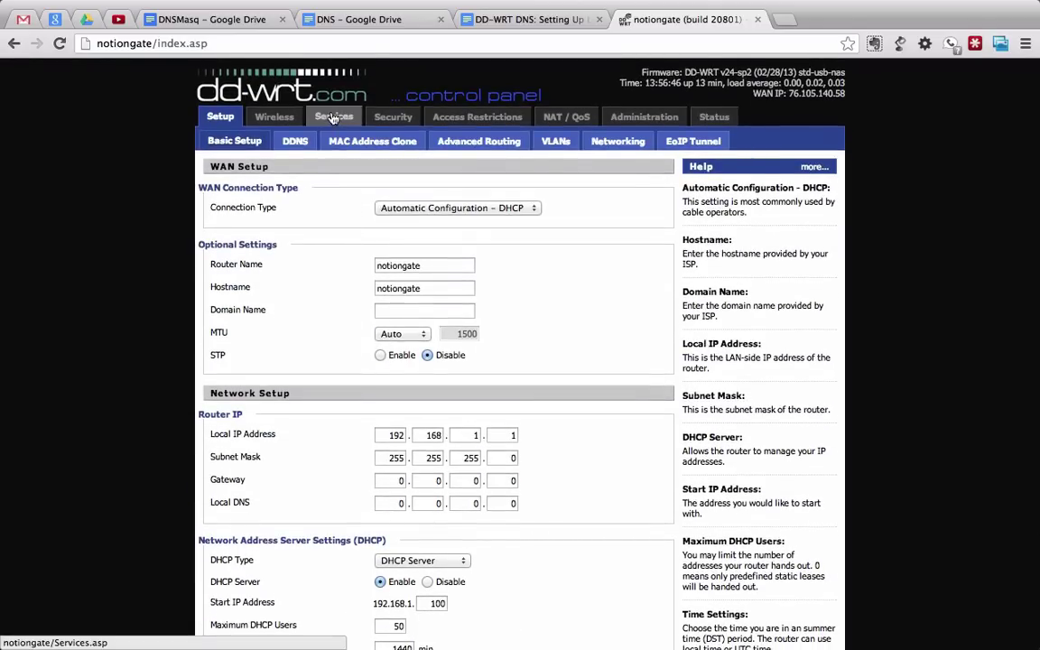
pyautogui.click(333, 118)
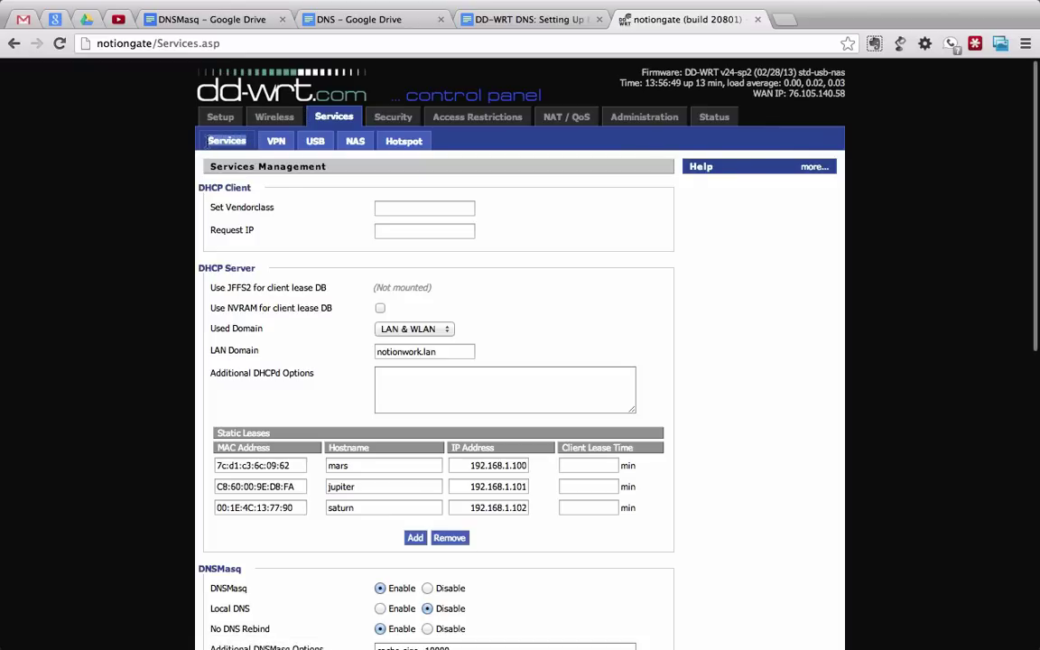
pyautogui.scroll(-2, 285, 202)
pyautogui.scroll(-3, 285, 204)
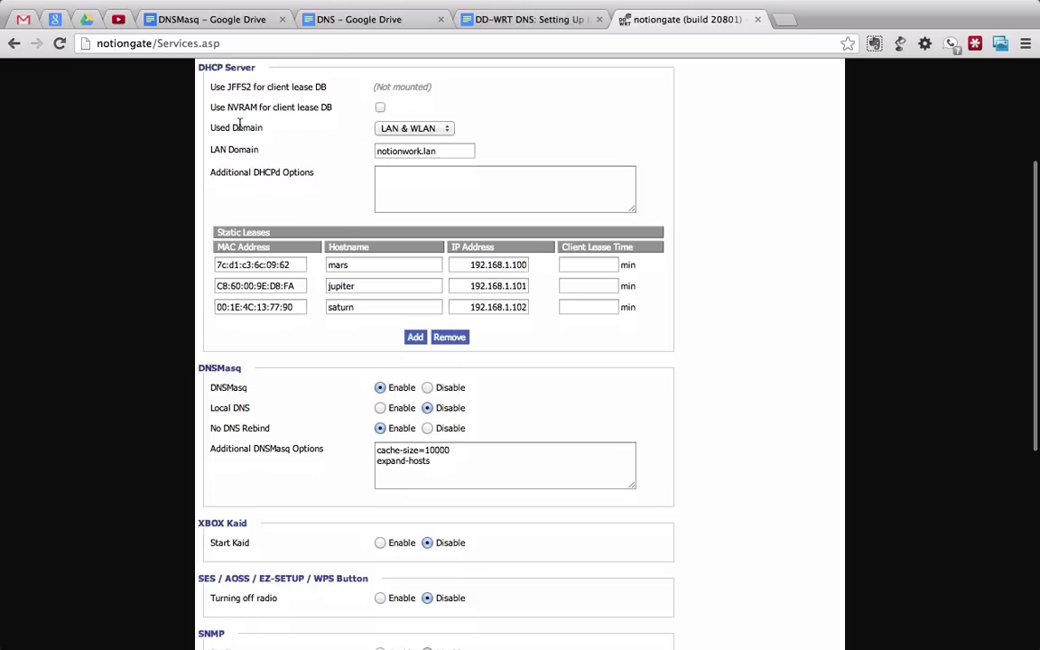
pyautogui.click(410, 131)
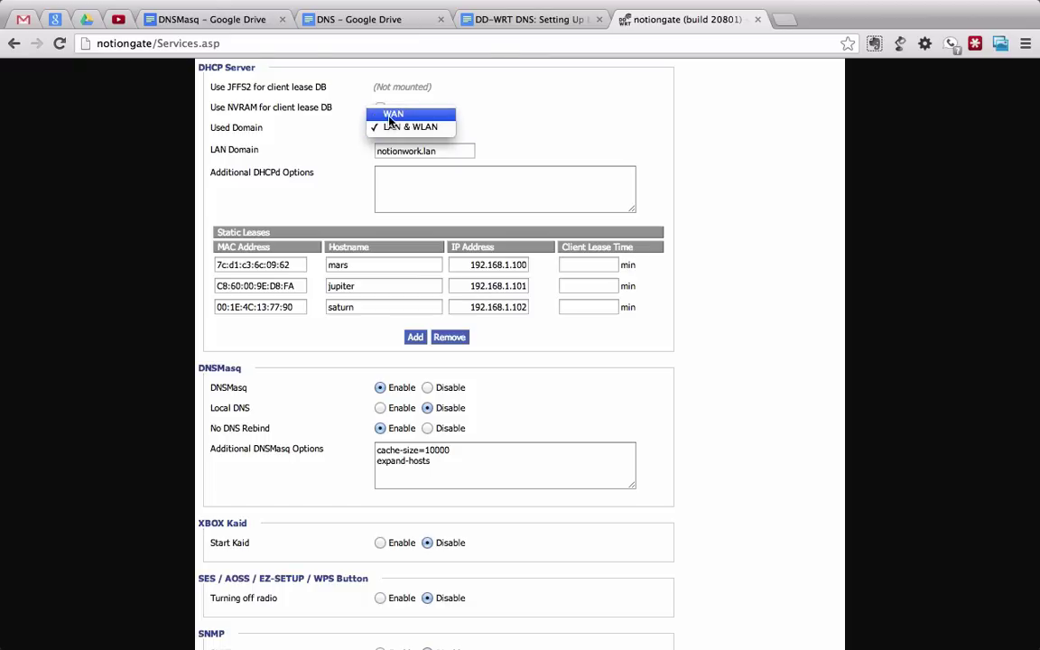
pyautogui.click(390, 127)
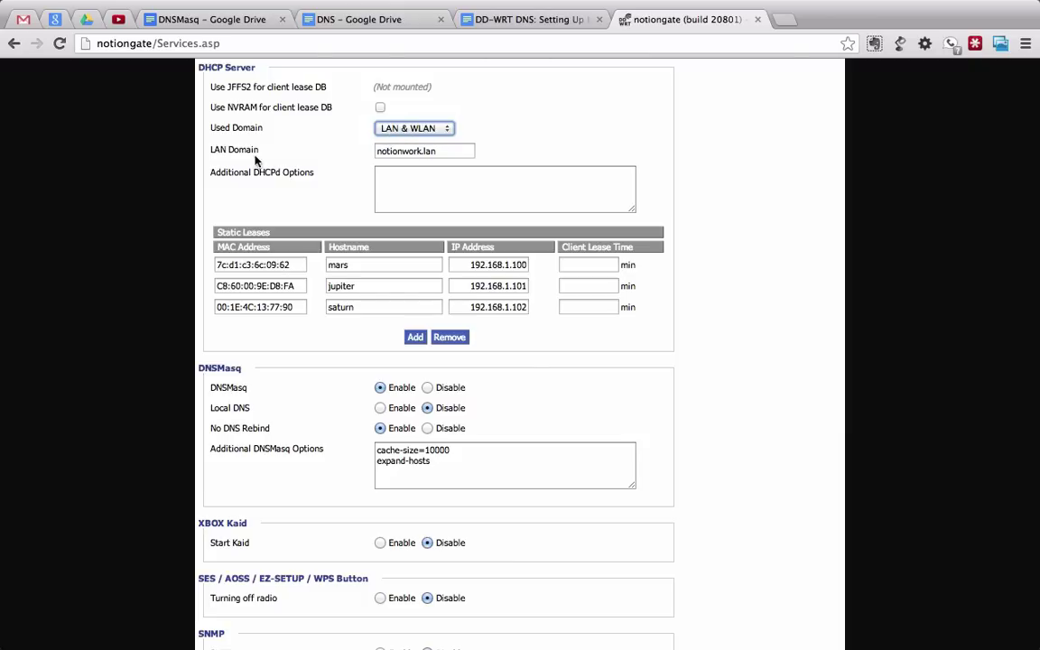
pyautogui.moveTo(271, 152); pyautogui.dragTo(211, 147)
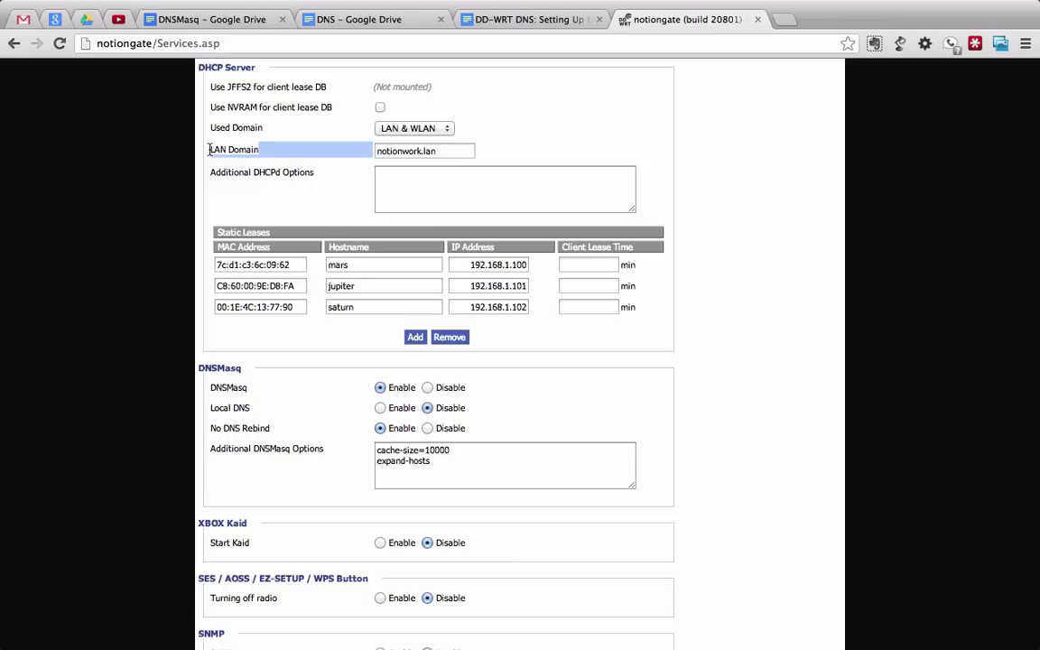
pyautogui.moveTo(447, 151); pyautogui.dragTo(366, 151)
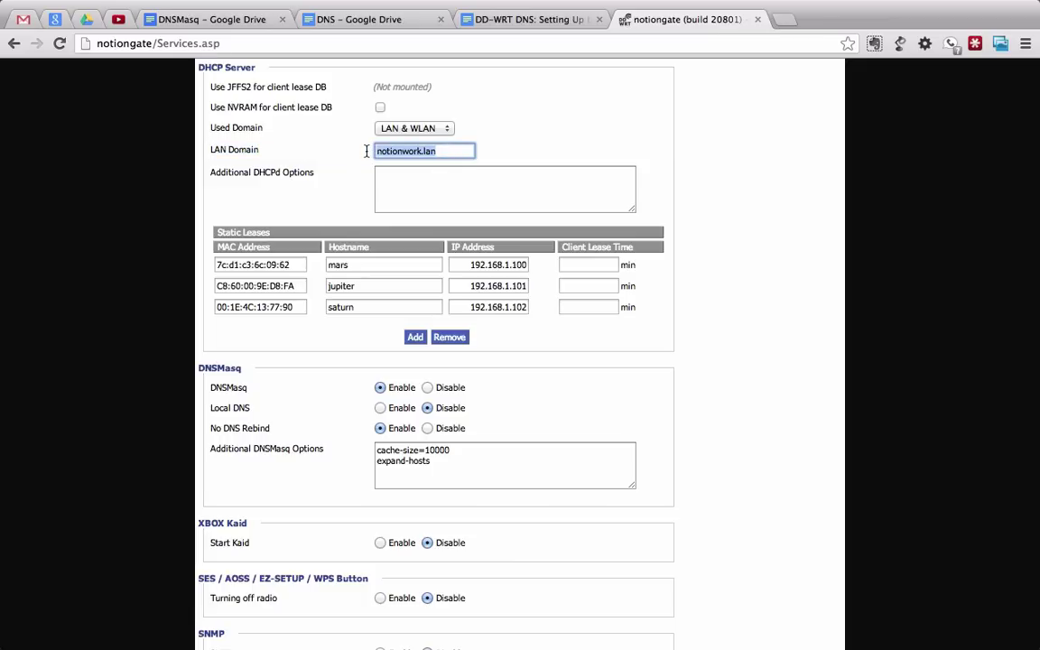
pyautogui.press('BackSpace')
pyautogui.click(785, 19)
pyautogui.write('n')
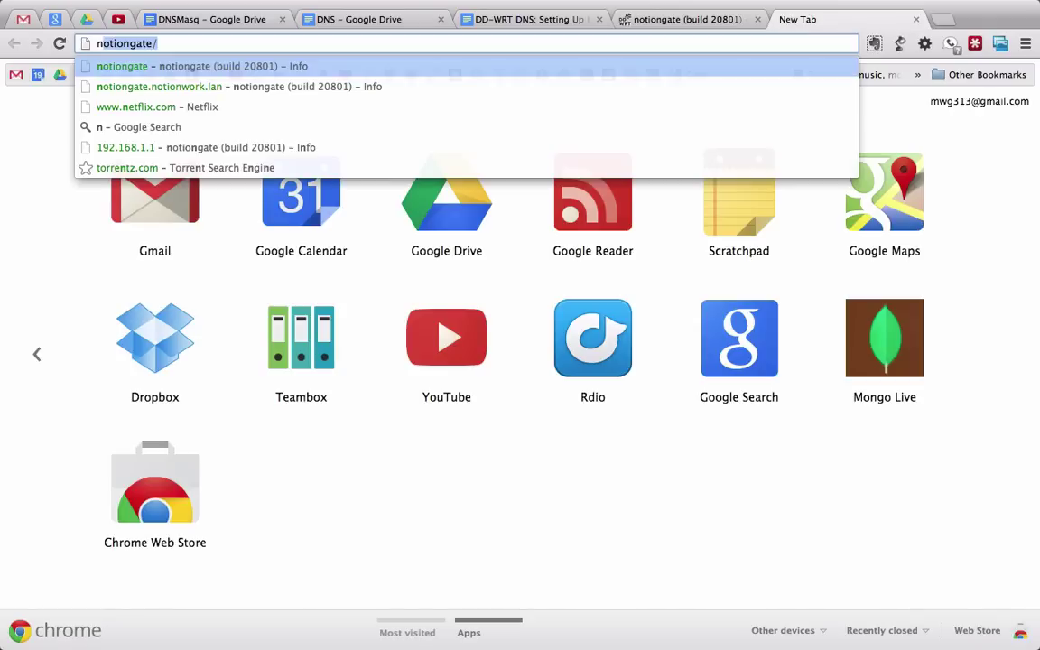
pyautogui.write('otiongate/')
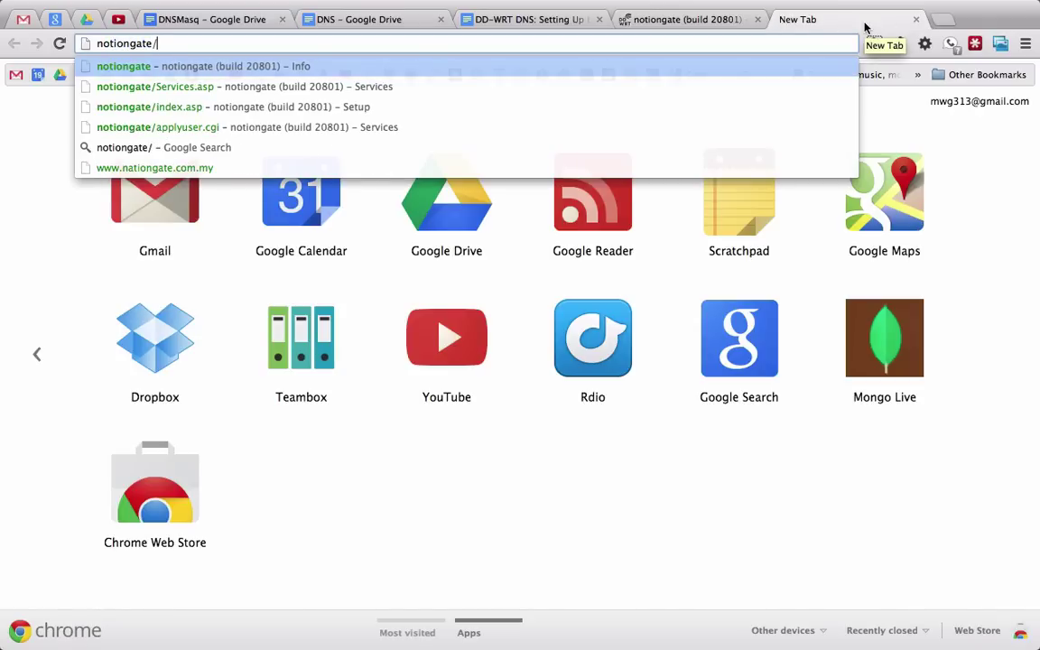
pyautogui.click(916, 19)
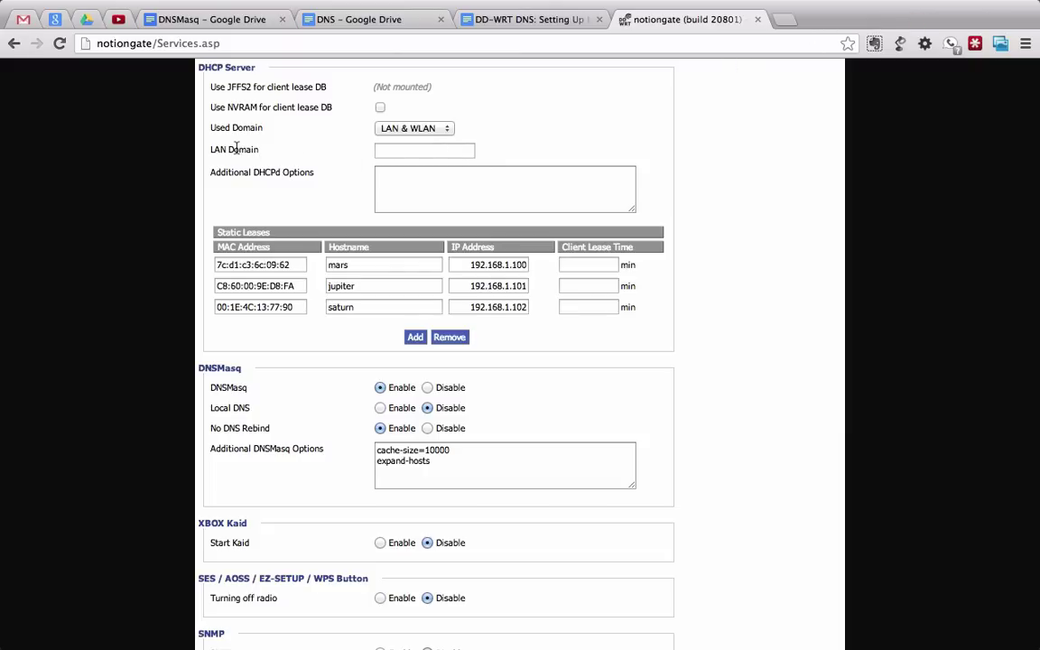
pyautogui.click(417, 154)
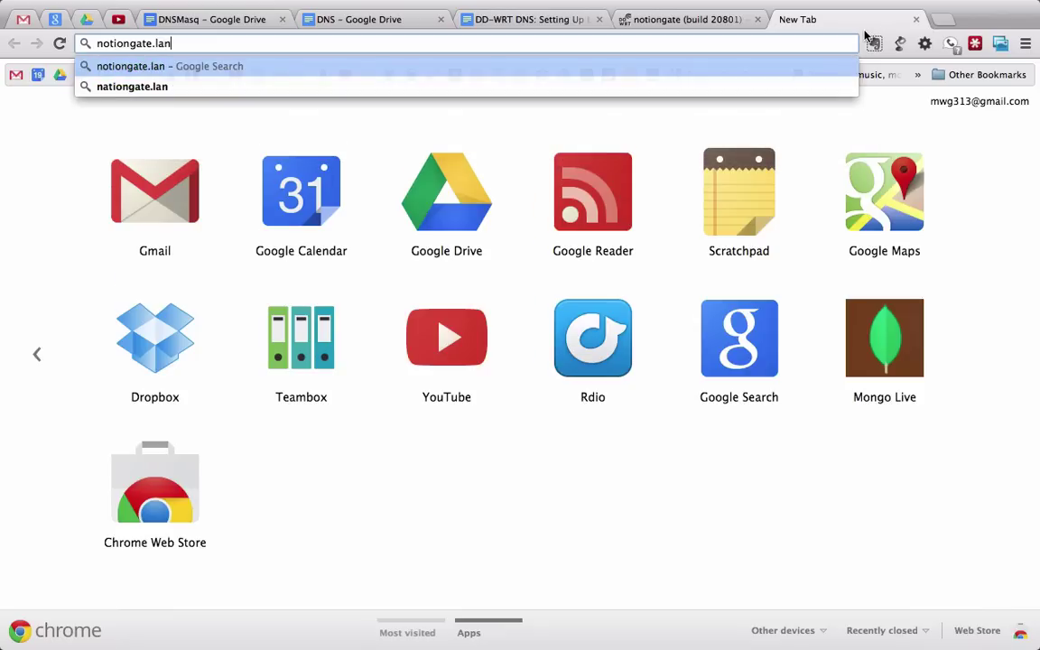
pyautogui.click(916, 19)
pyautogui.write('.lan')
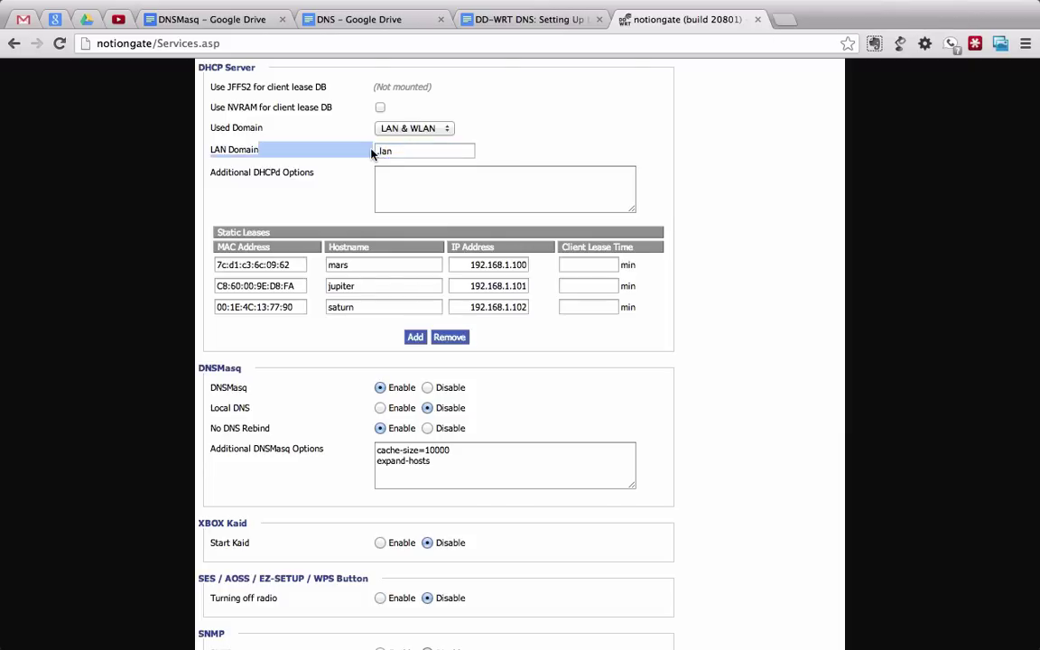
pyautogui.press('BackSpace')
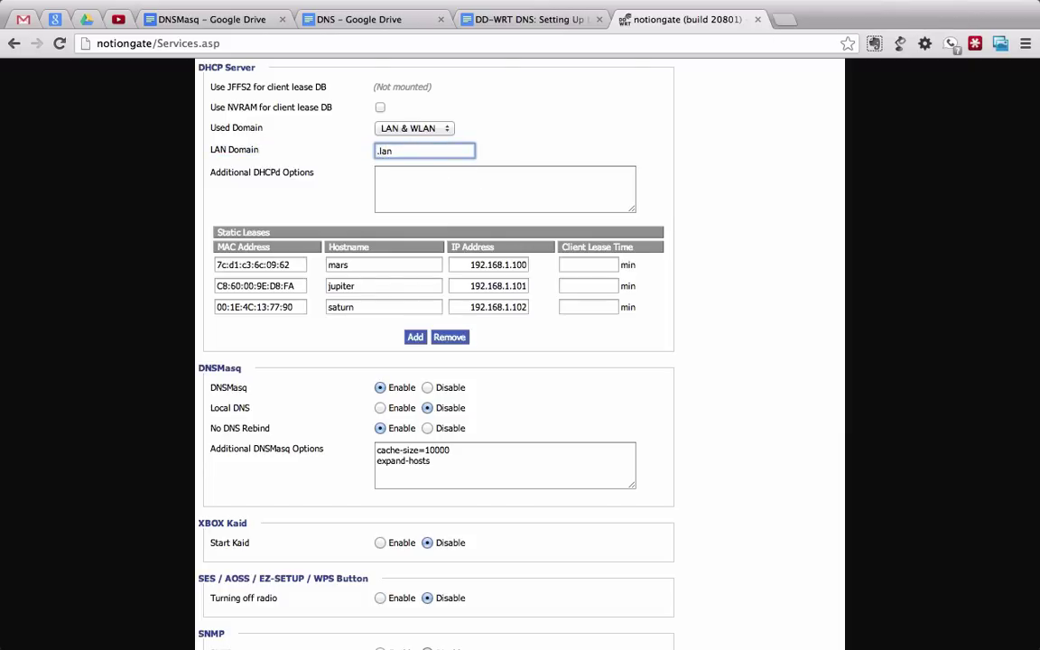
pyautogui.write('.')
pyautogui.write('notionwork')
pyautogui.click(469, 156)
pyautogui.press('BackSpace')
pyautogui.press('BackSpace')
pyautogui.press('BackSpace')
pyautogui.write('local')
pyautogui.moveTo(445, 151); pyautogui.dragTo(361, 151)
pyautogui.doubleClick(462, 151)
pyautogui.press('BackSpace')
pyautogui.write('lan')
pyautogui.scroll(-3, 572, 192)
pyautogui.scroll(3, 572, 191)
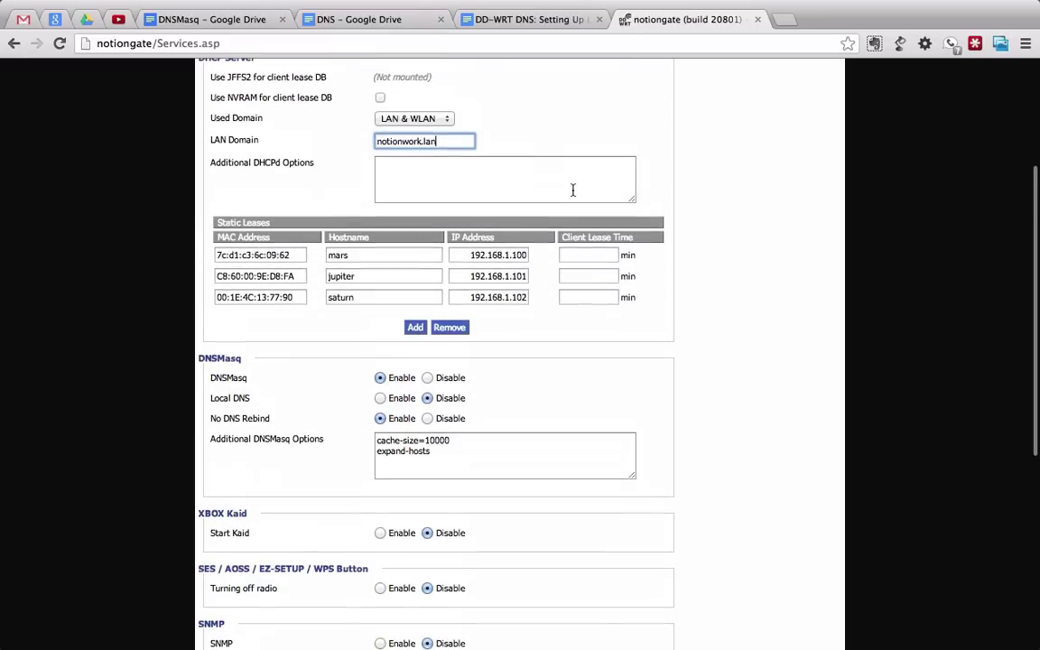
pyautogui.click(546, 97)
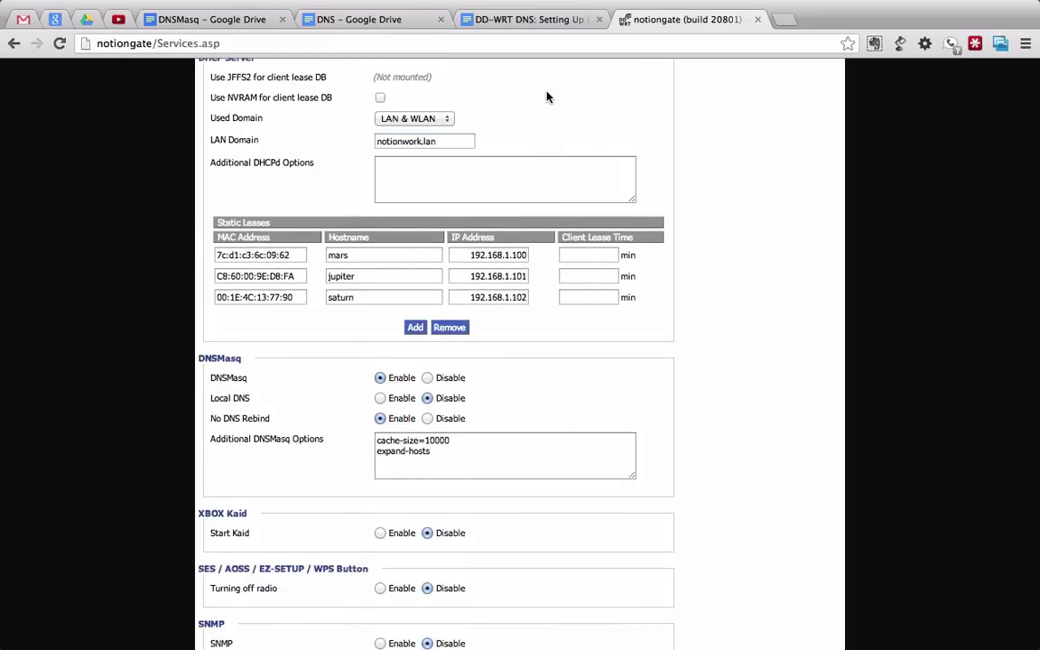
# - Type notiongate.notionwork.lan into a new tab, then go back to the Services tab
pyautogui.click(783, 19)
pyautogui.write('no')
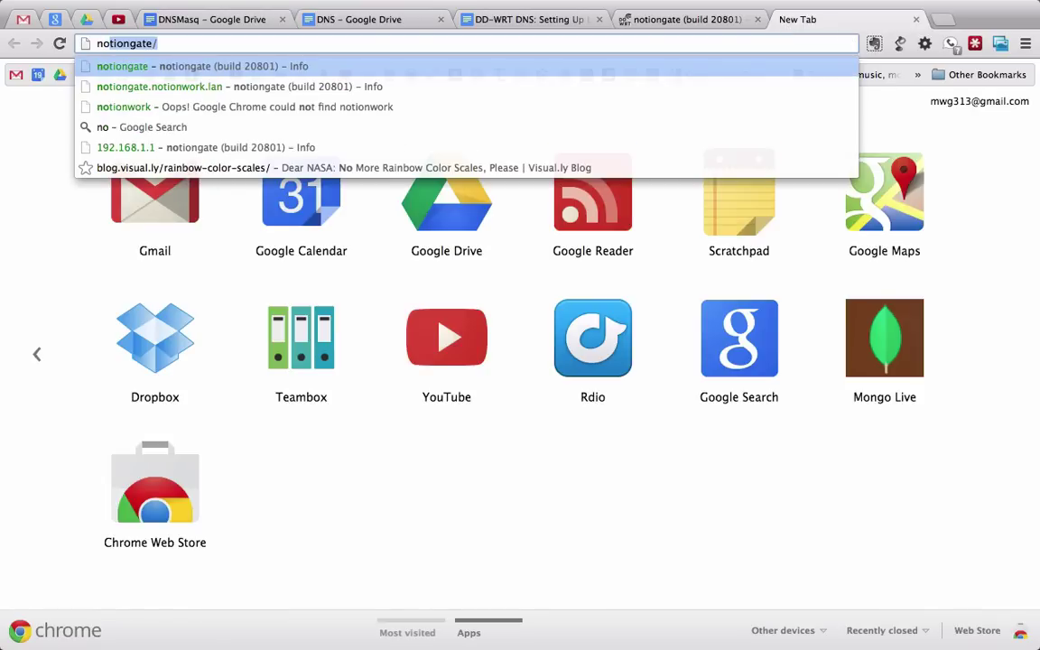
pyautogui.write('tionga')
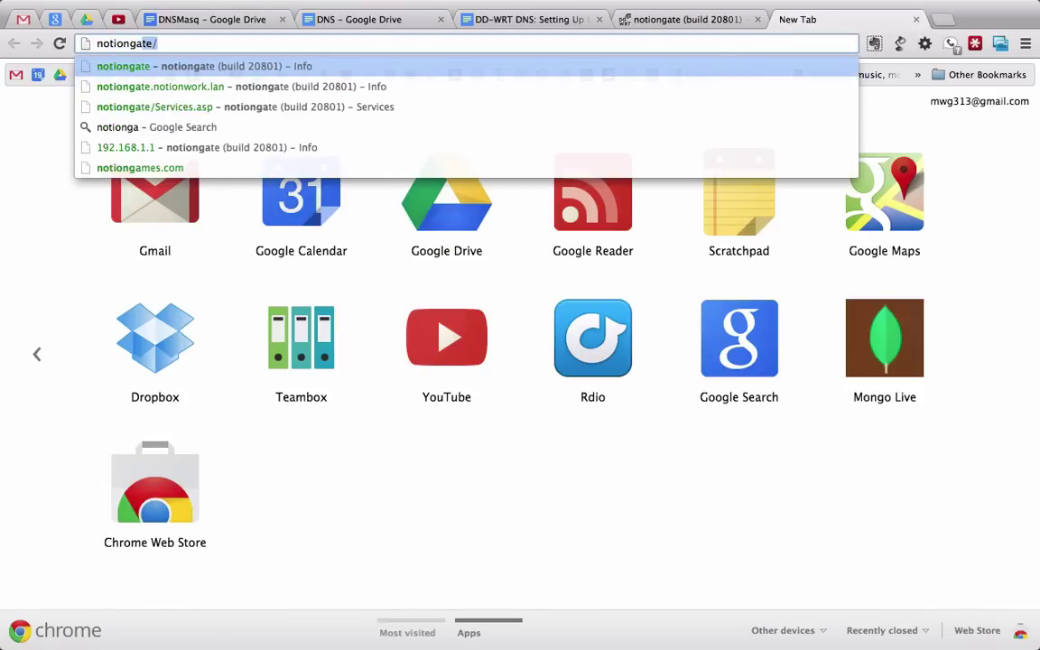
pyautogui.write('te.no')
pyautogui.press('Right')
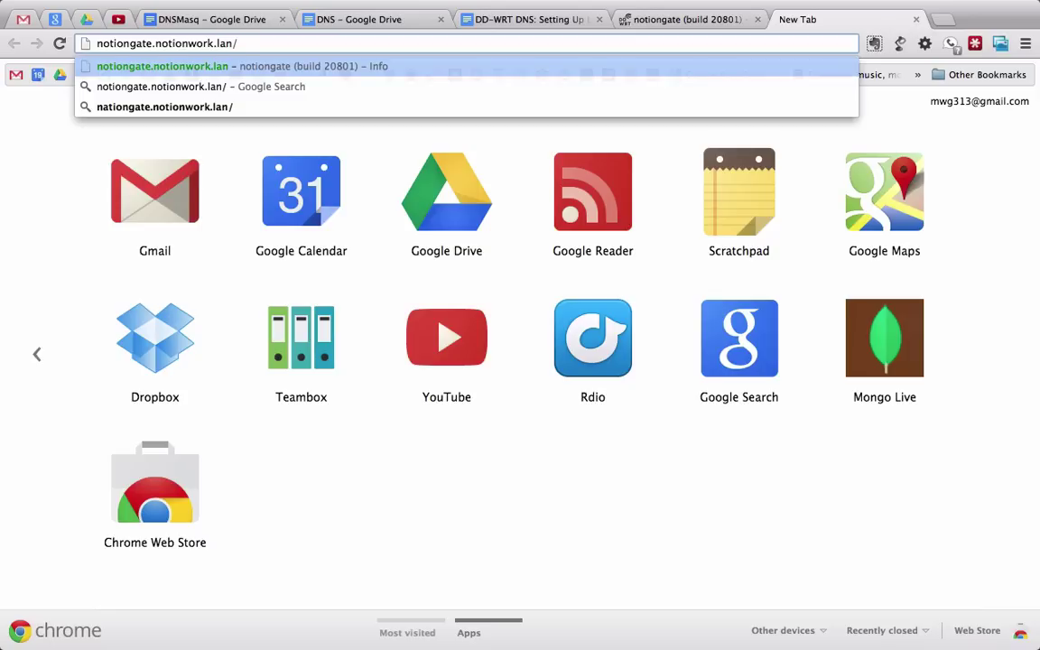
pyautogui.click(727, 18)
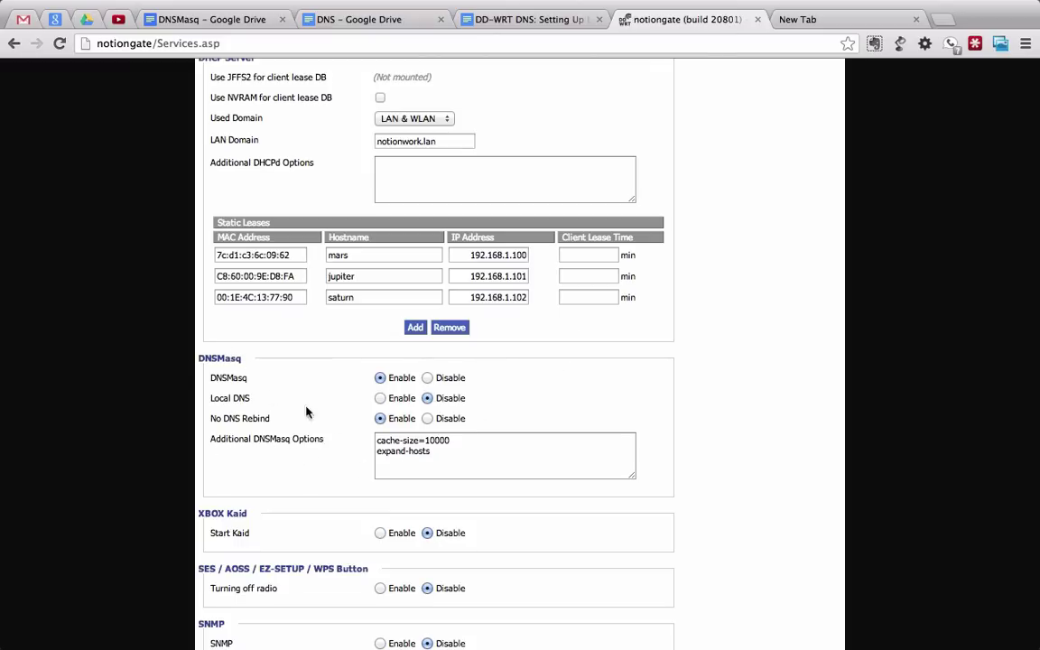
# - Add an empty new line after expand-hosts in the DNSMasq options
pyautogui.scroll(-3, 504, 463)
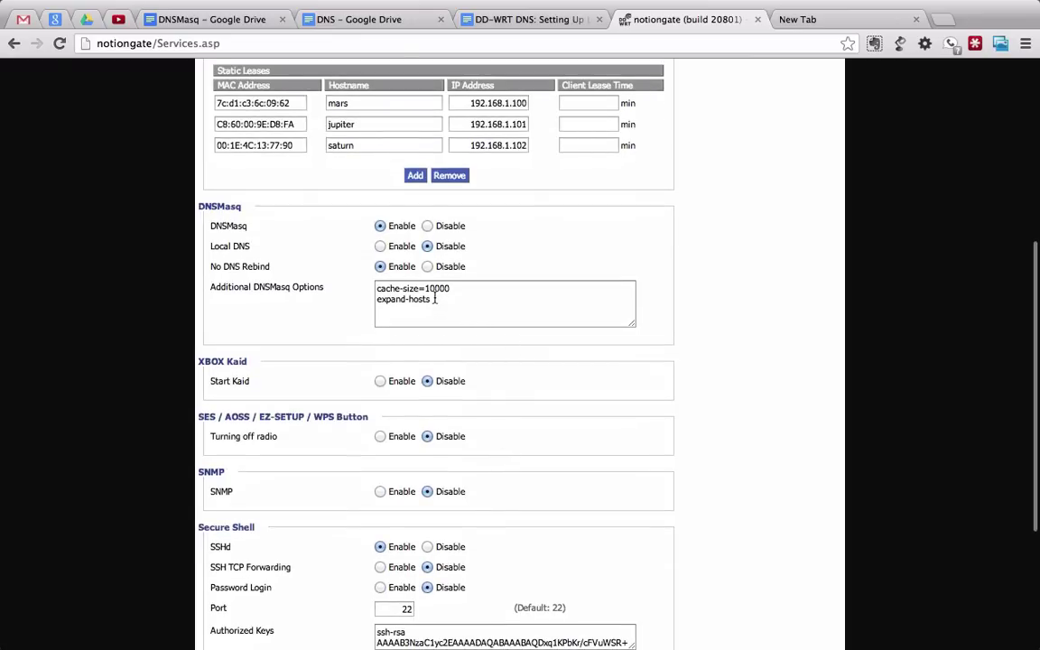
pyautogui.moveTo(435, 299); pyautogui.dragTo(377, 299)
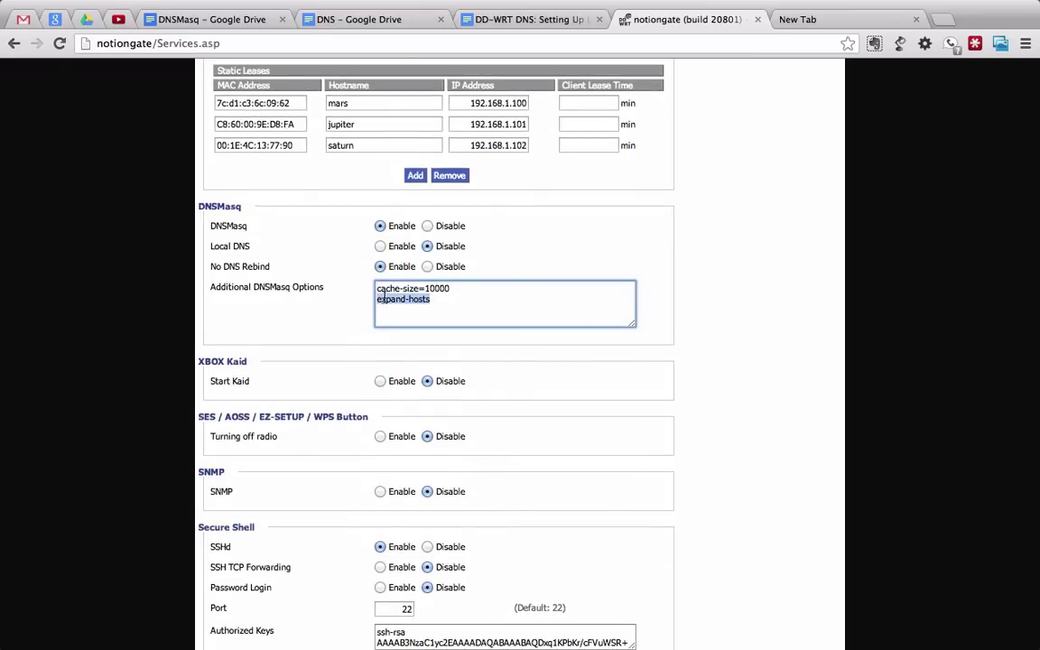
pyautogui.click(467, 302)
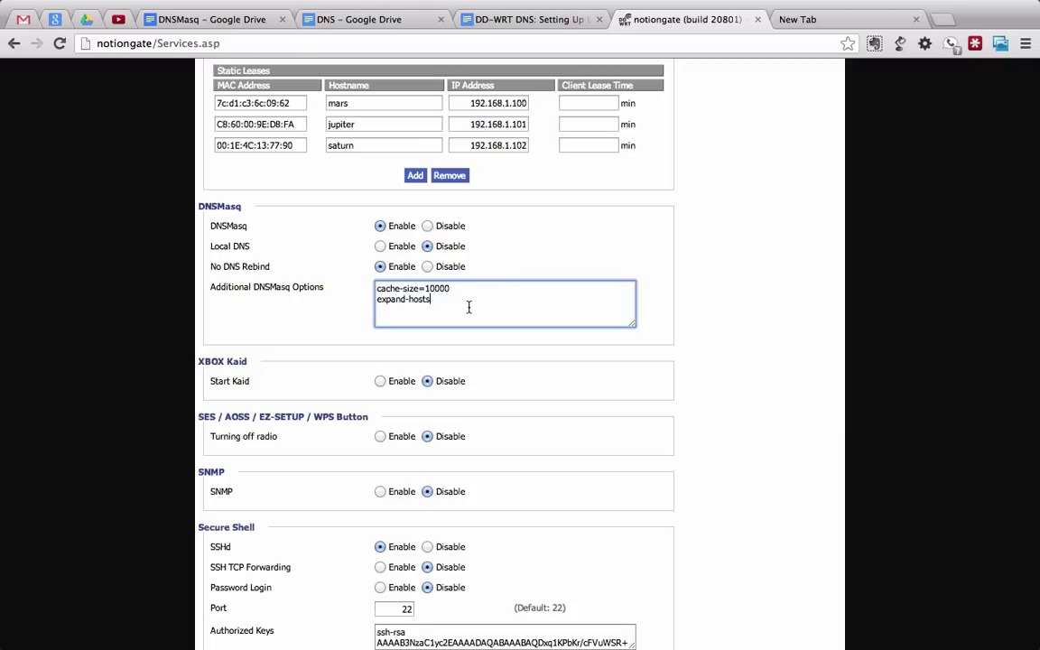
pyautogui.press('Return')
pyautogui.moveTo(431, 299); pyautogui.dragTo(376, 298)
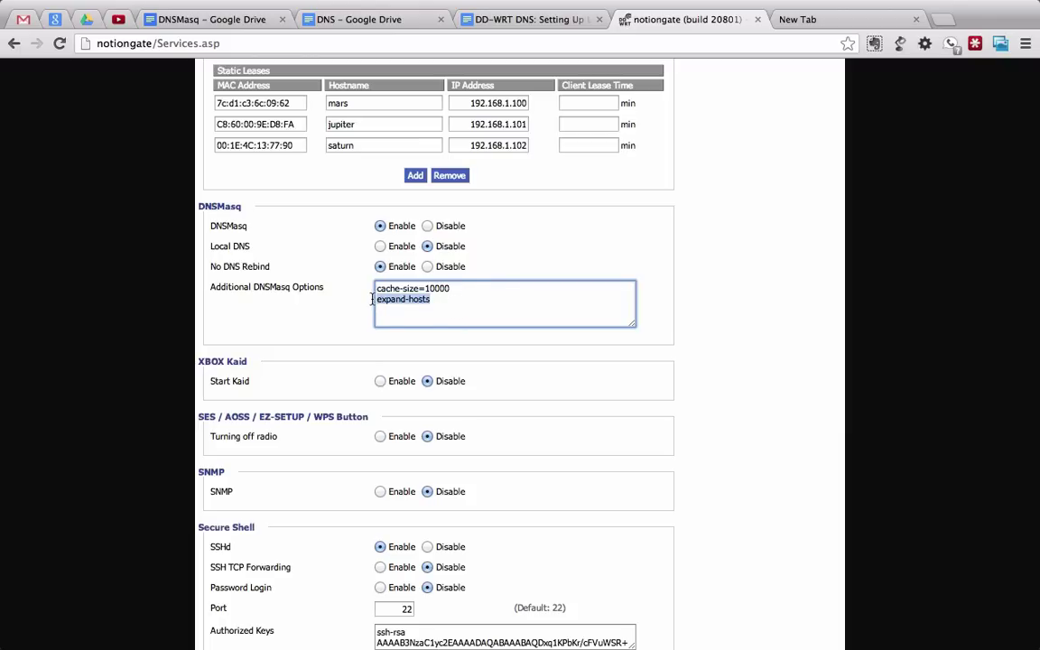
# - Correct the other tab's address to notiongate.notionwork.lan/, load the panel, then close that tab
pyautogui.click(820, 30)
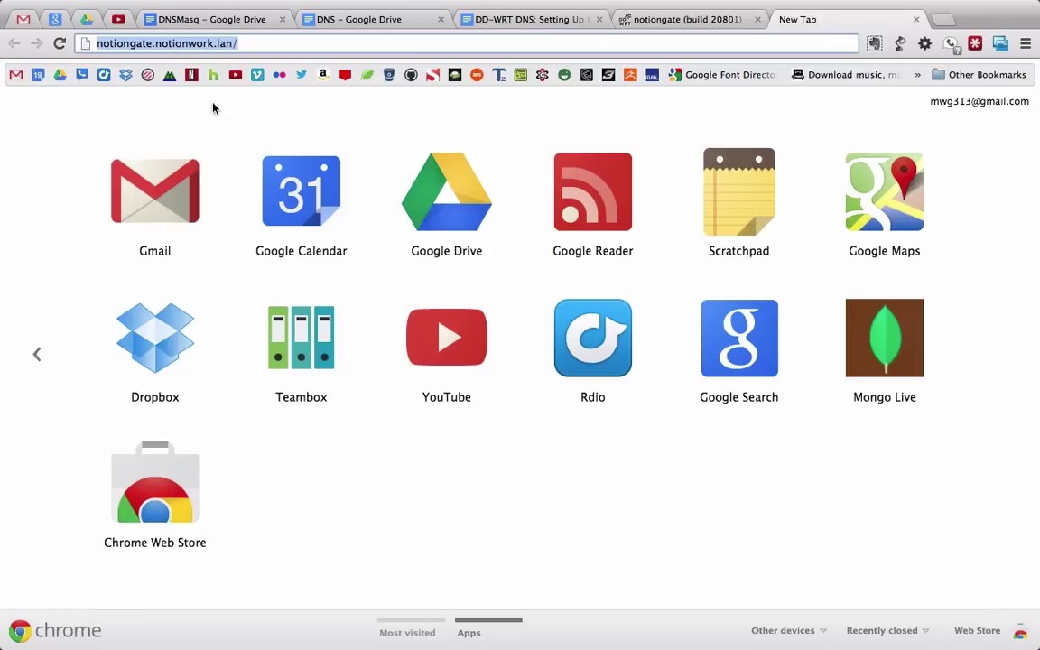
pyautogui.click(150, 43)
pyautogui.moveTo(151, 43); pyautogui.dragTo(237, 43)
pyautogui.press('BackSpace')
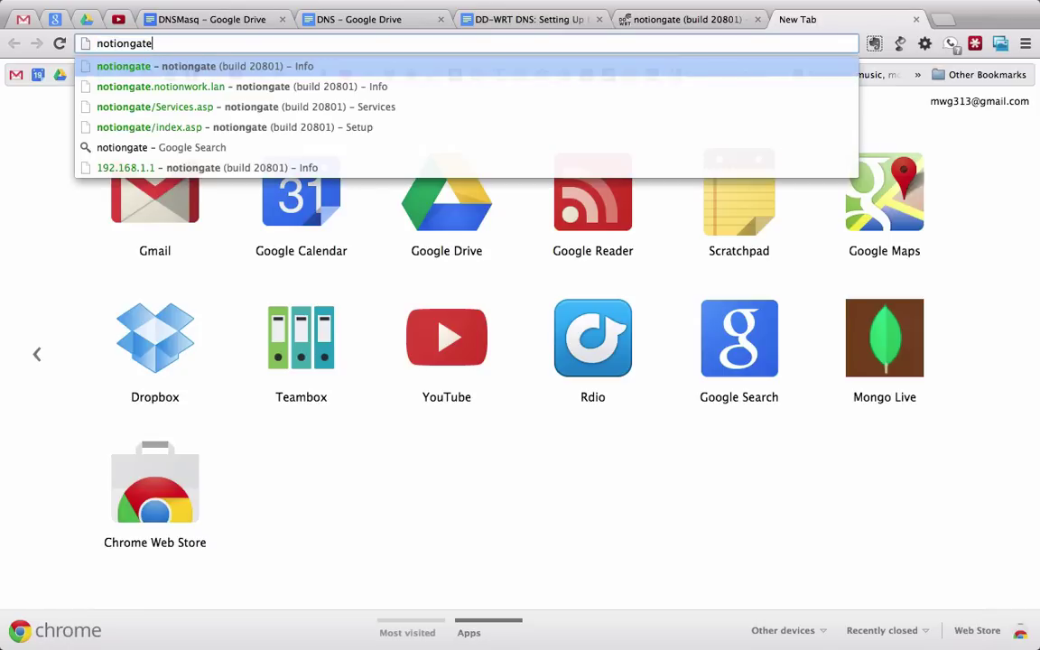
pyautogui.write('/')
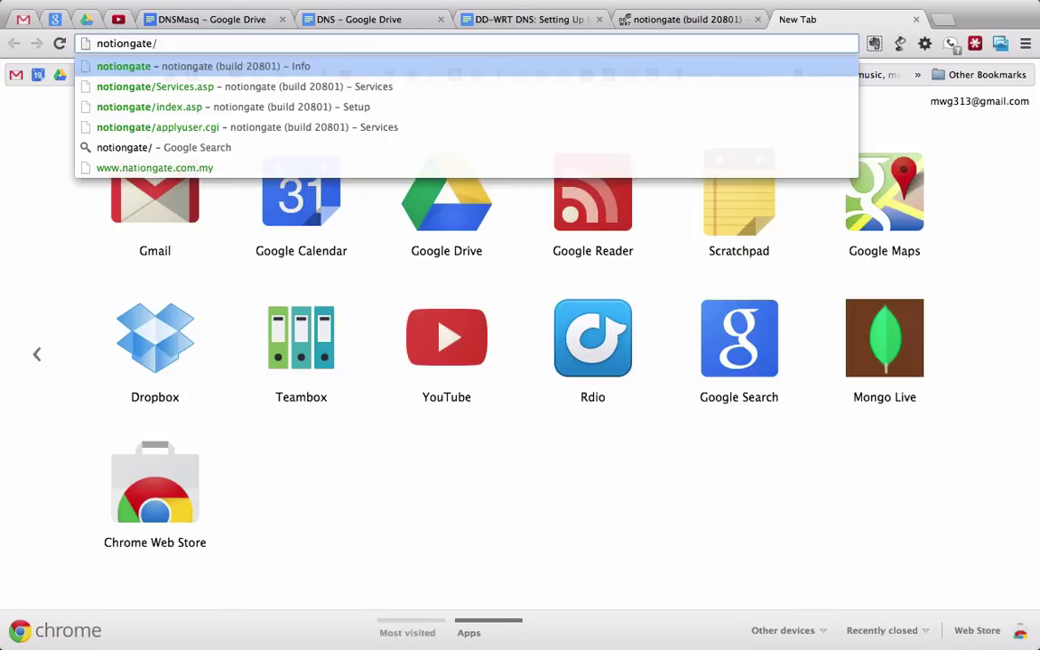
pyautogui.press('Left')
pyautogui.write('.n')
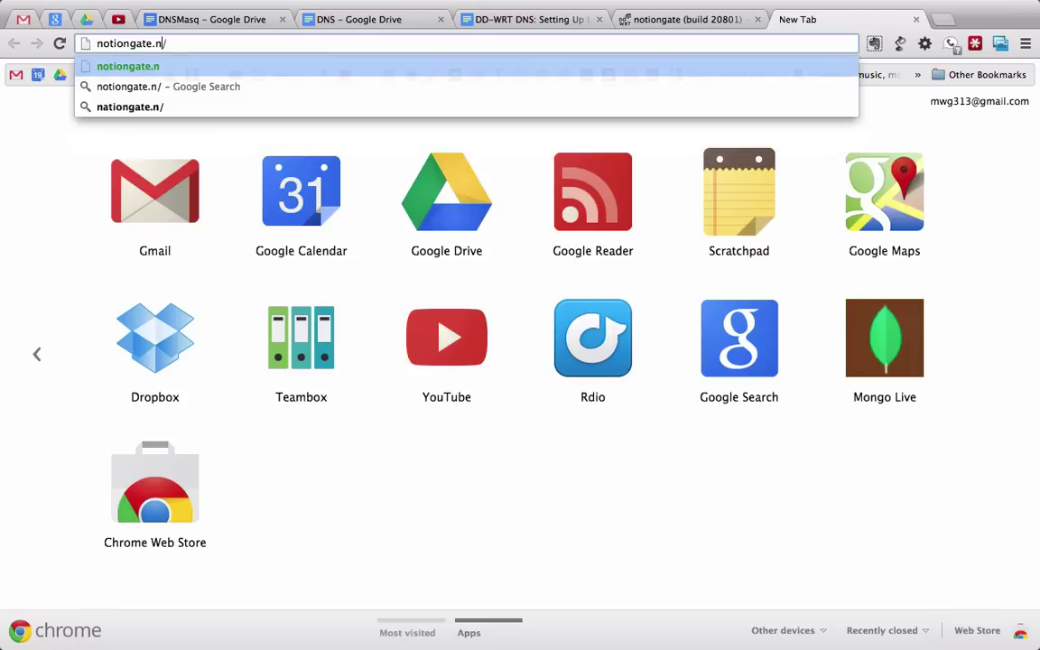
pyautogui.write('tio')
pyautogui.press('BackSpace')
pyautogui.press('BackSpace')
pyautogui.press('BackSpace')
pyautogui.write('otionwork.lan')
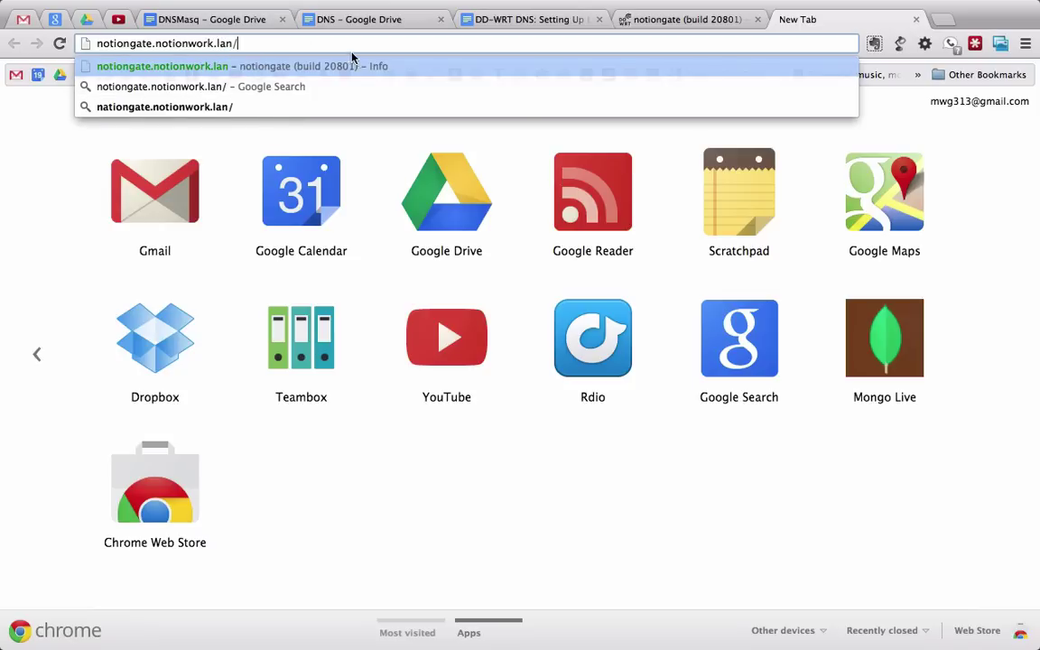
pyautogui.moveTo(152, 44); pyautogui.dragTo(233, 45)
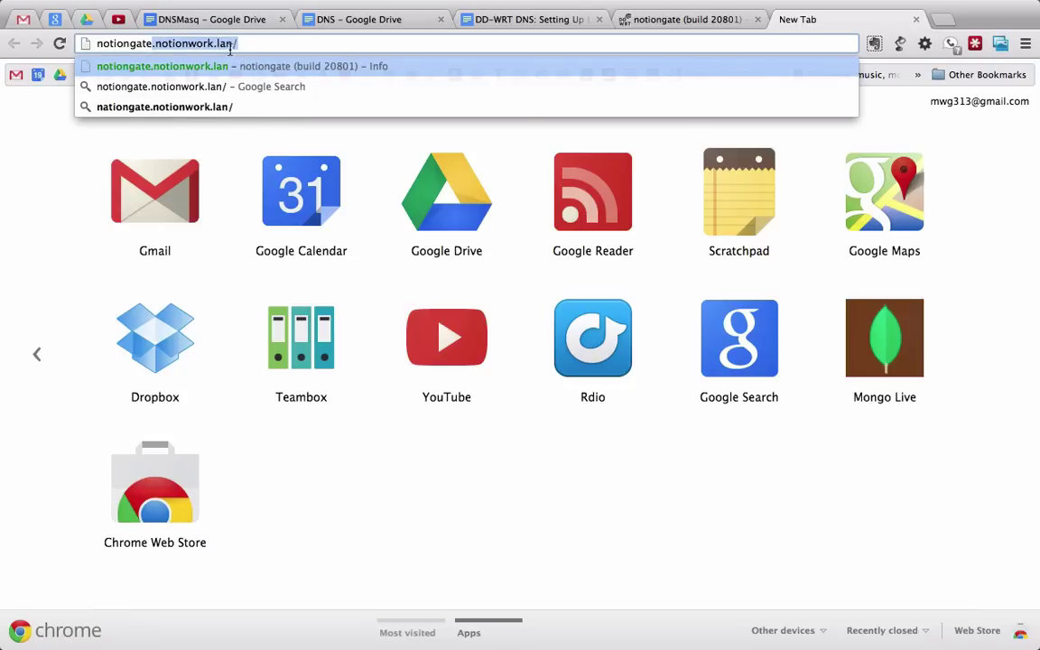
pyautogui.press('Return')
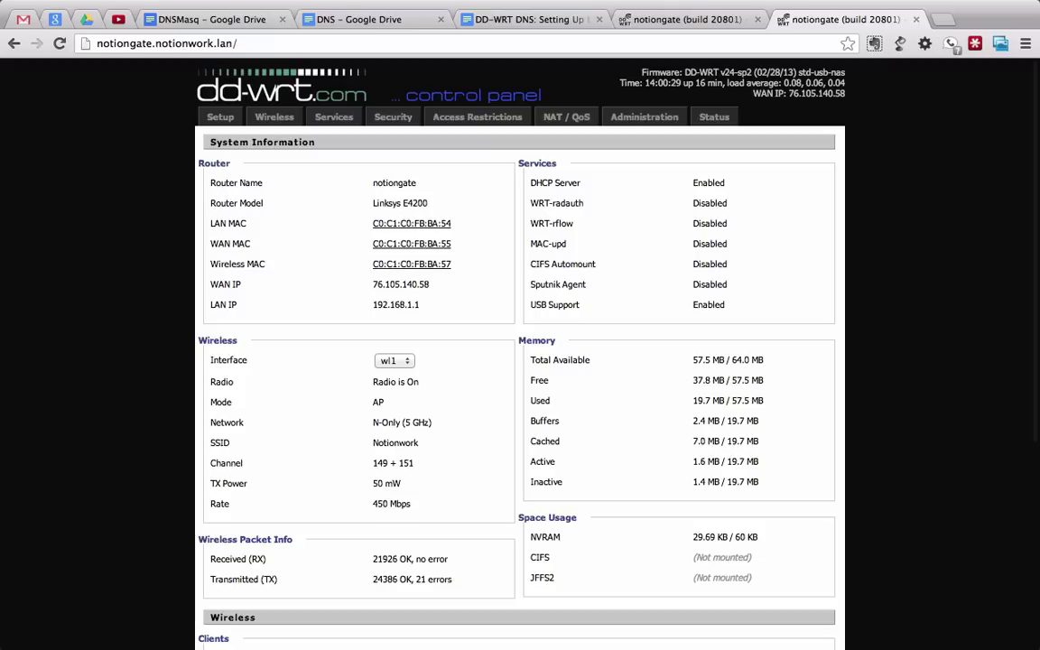
pyautogui.click(918, 20)
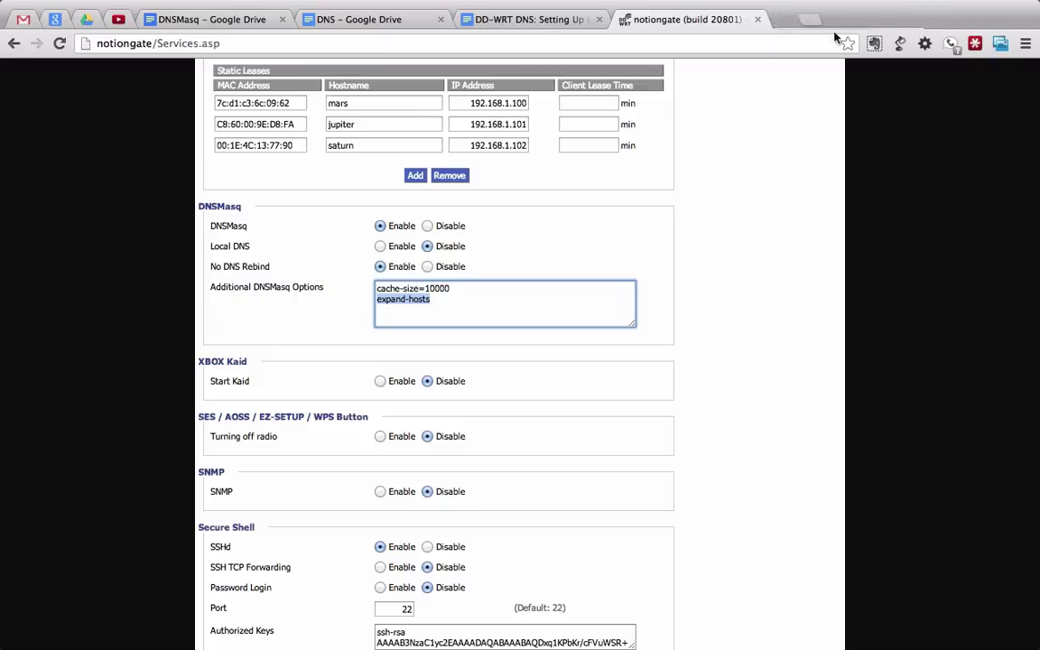
pyautogui.click(440, 306)
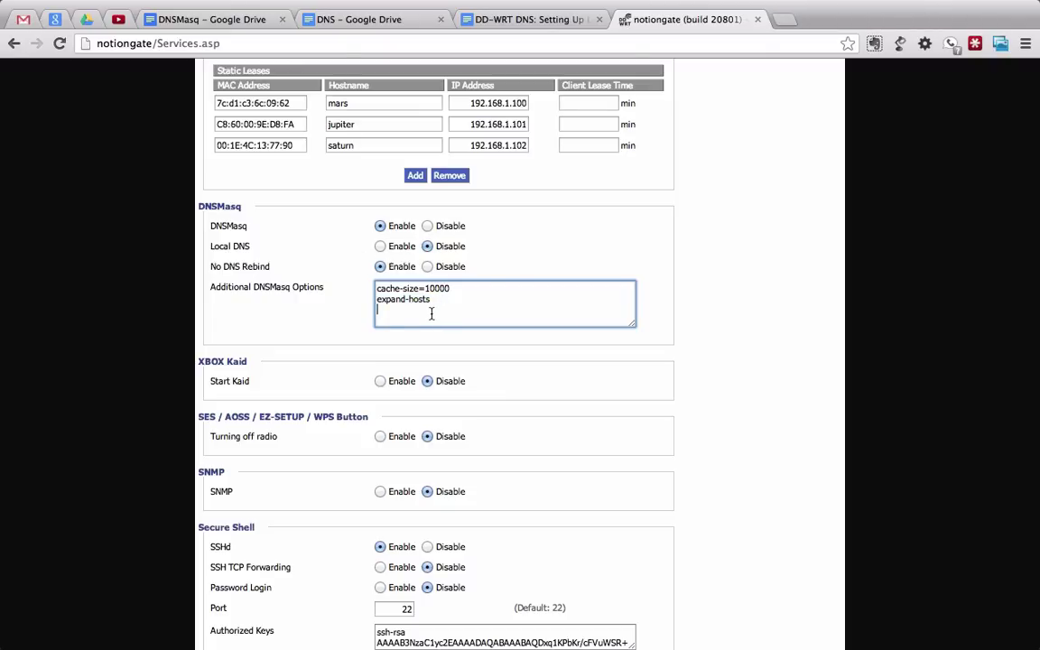
pyautogui.moveTo(452, 288); pyautogui.dragTo(370, 286)
pyautogui.click(470, 288)
pyautogui.press('BackSpace')
pyautogui.press('BackSpace')
# - Append 00 to the cache-size value and scroll through the DNSMasq options
pyautogui.write('00')
pyautogui.scroll(-2, 520, 361)
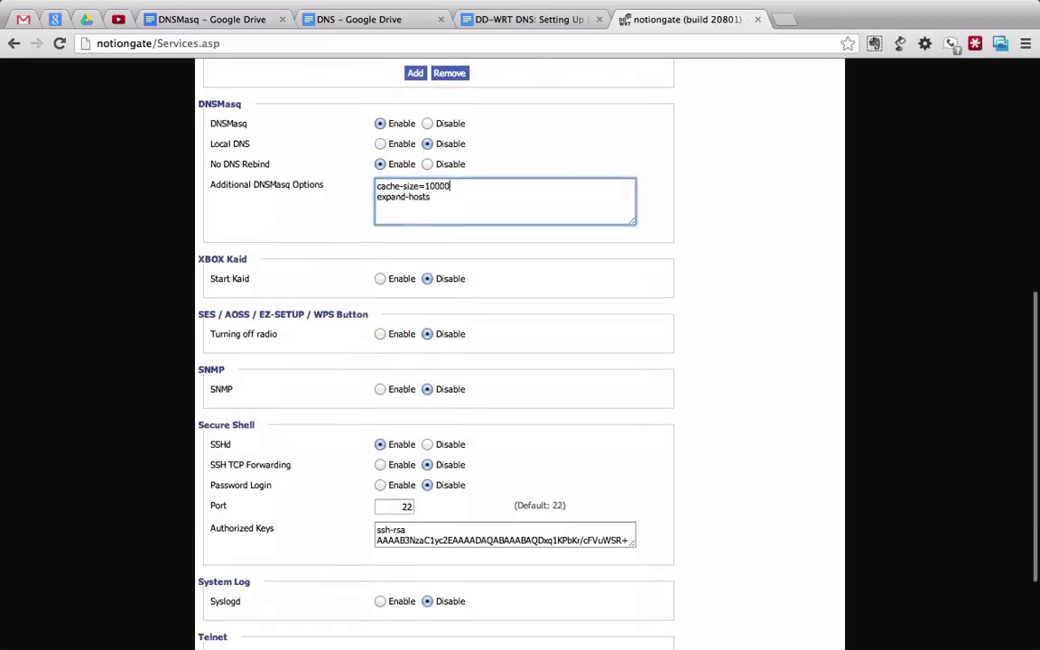
pyautogui.scroll(3, 520, 362)
pyautogui.scroll(2, 520, 361)
pyautogui.scroll(-3, 491, 287)
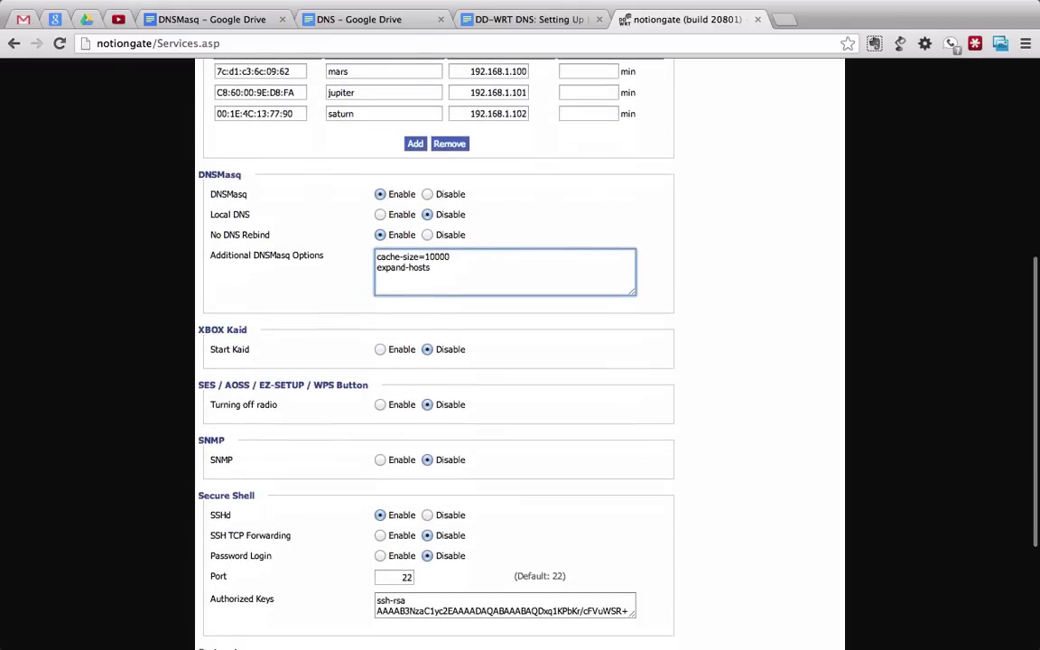
pyautogui.scroll(2, 491, 287)
pyautogui.scroll(5, 491, 287)
pyautogui.scroll(-1, 491, 289)
pyautogui.scroll(-4, 491, 290)
pyautogui.scroll(4, 491, 292)
pyautogui.scroll(2, 491, 291)
pyautogui.scroll(-8, 491, 292)
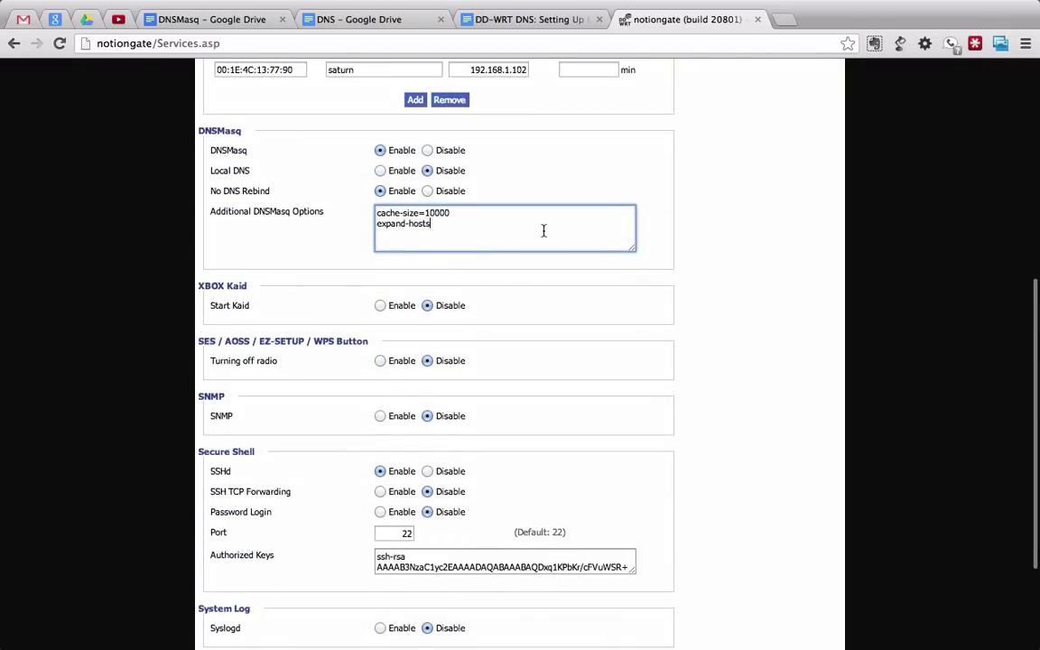
pyautogui.scroll(-3, 471, 176)
pyautogui.scroll(4, 448, 144)
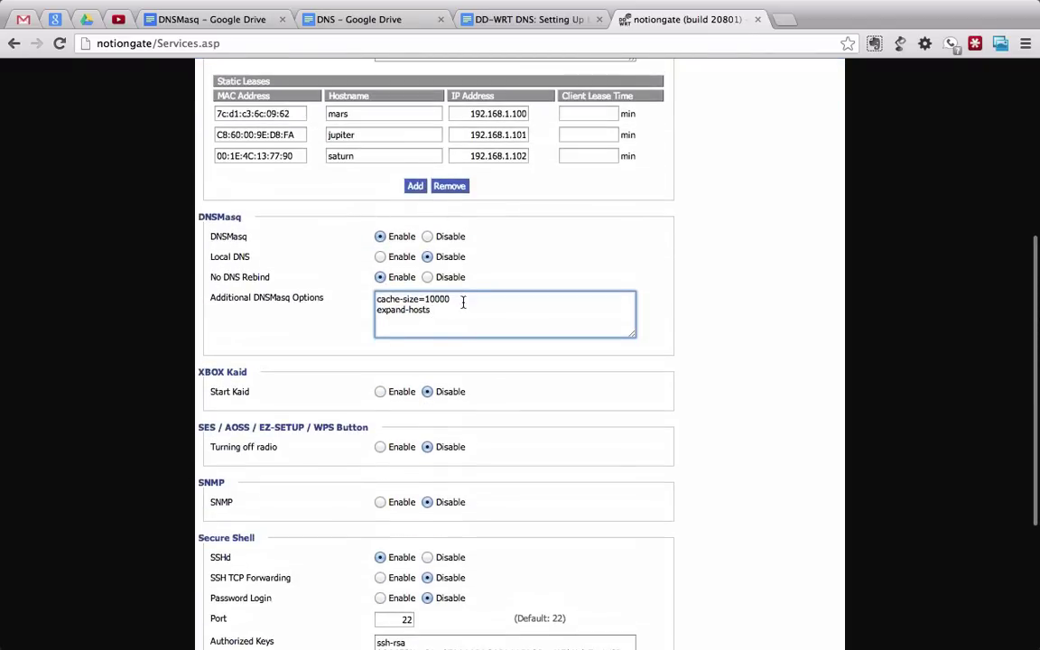
# - Trim cache-size back to 100 and retype it as cache-size=10000
pyautogui.press('BackSpace')
pyautogui.press('BackSpace')
pyautogui.press('BackSpace')
pyautogui.write('00')
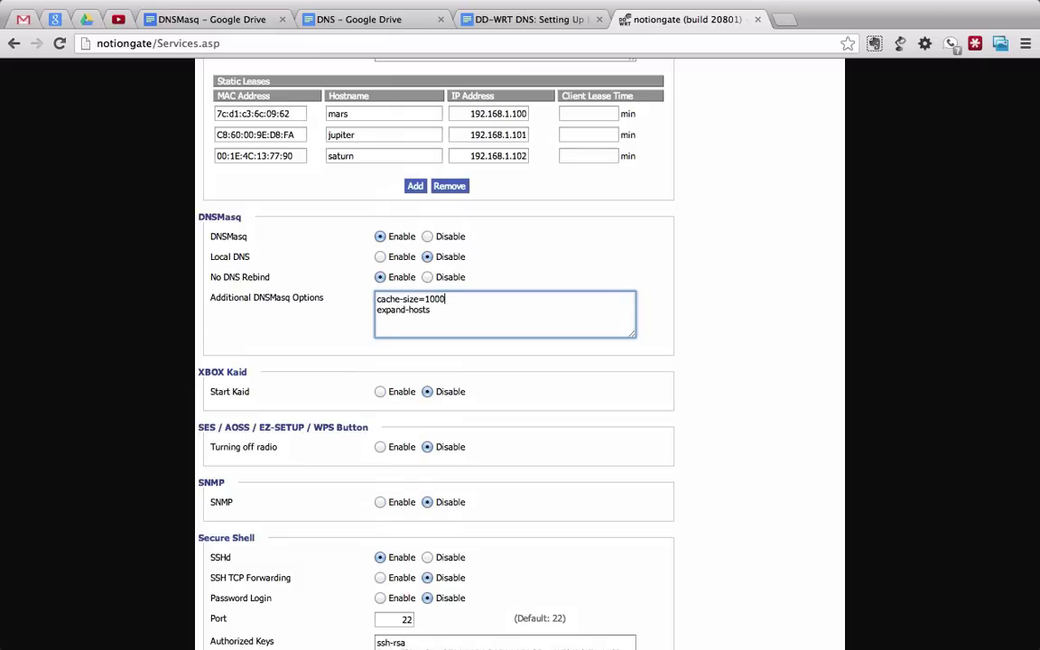
pyautogui.write('0')
pyautogui.scroll(3, 474, 213)
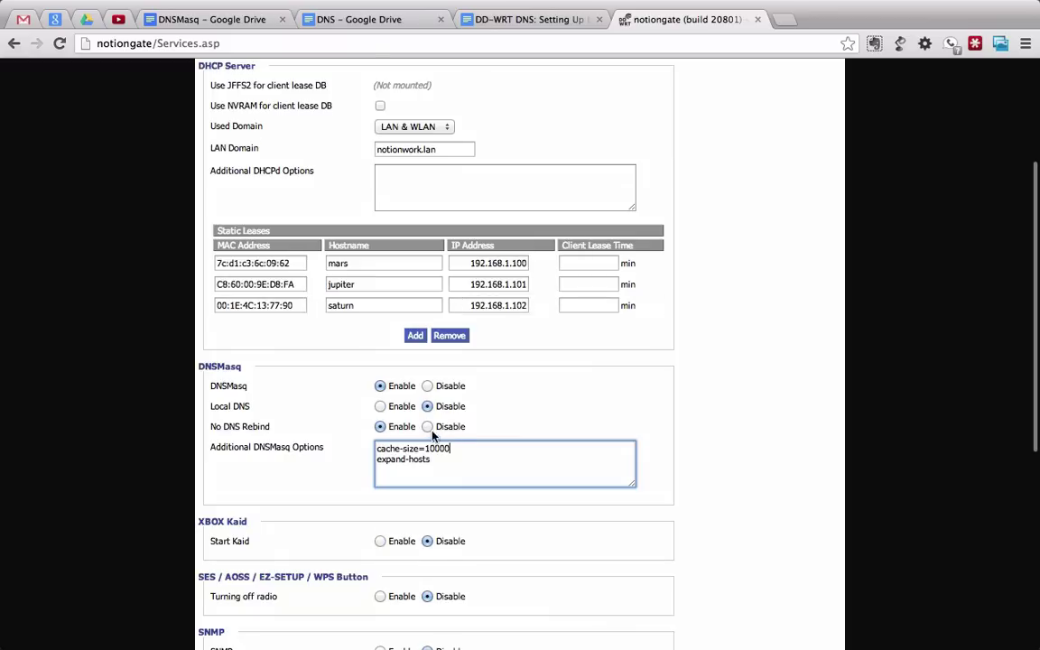
pyautogui.scroll(-2, 378, 383)
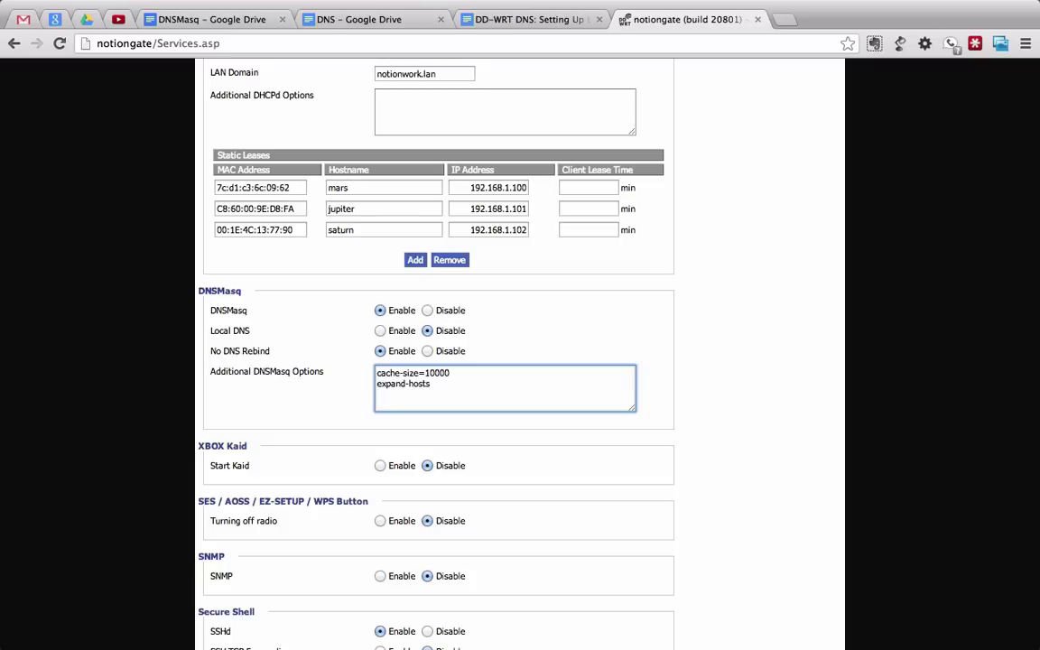
# - Begin the third DNSMasq line with address=/venus.notionwork.lan/
pyautogui.write('address=')
pyautogui.write('/')
pyautogui.moveTo(456, 74); pyautogui.dragTo(367, 74)
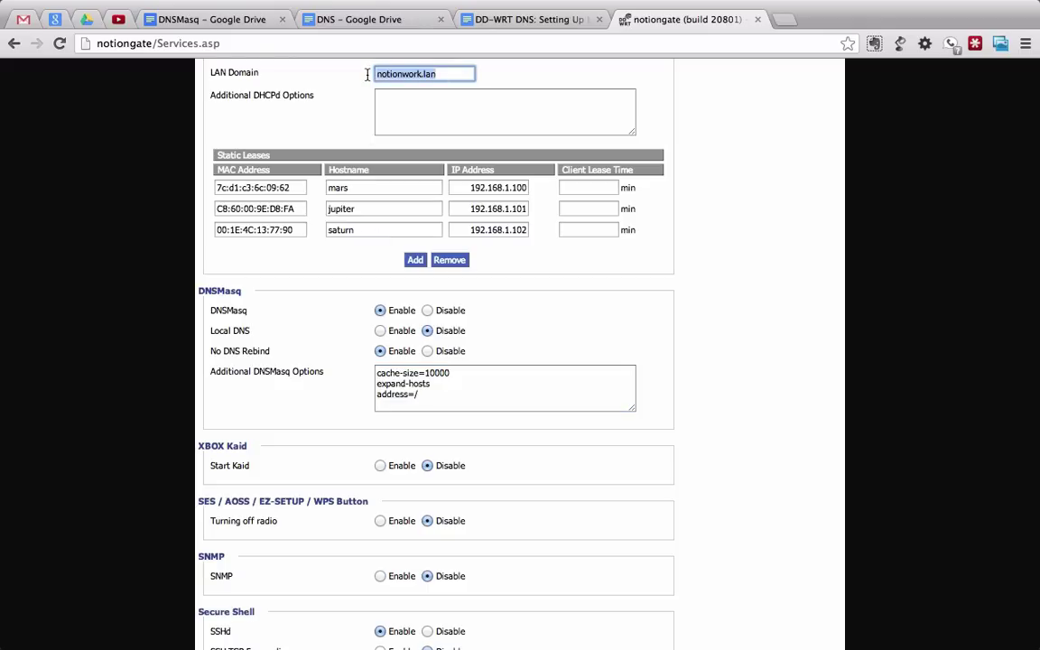
pyautogui.click(466, 399)
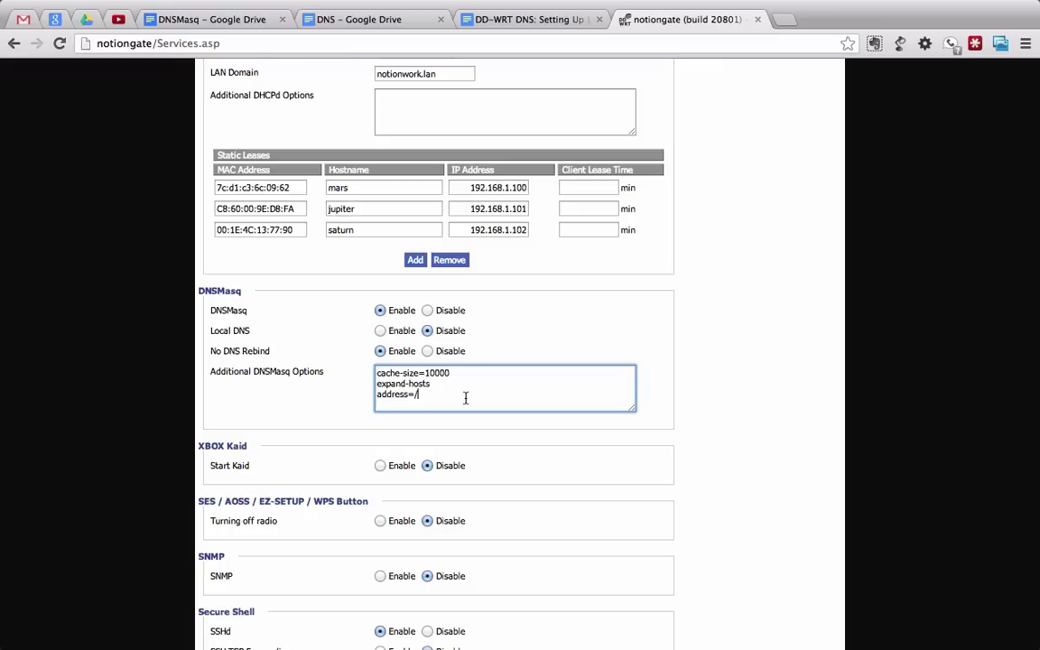
pyautogui.write('venus')
pyautogui.write('.notinowork')
pyautogui.press('BackSpace')
pyautogui.press('BackSpace')
pyautogui.press('BackSpace')
pyautogui.press('BackSpace')
pyautogui.press('BackSpace')
pyautogui.write('onwork.lan/')
# - Complete the entry with 192.168.1.103/ and highlight its hostname and IP parts
pyautogui.moveTo(506, 403); pyautogui.dragTo(419, 397)
pyautogui.click(511, 398)
pyautogui.write('192.168.1.10')
pyautogui.write('3')
pyautogui.write('/')
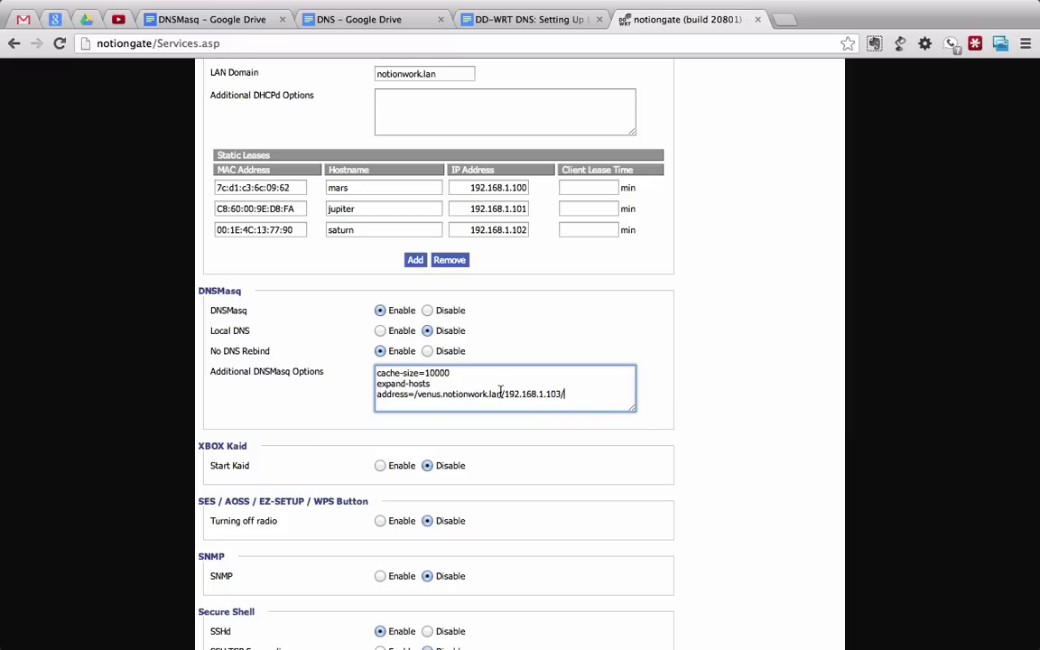
pyautogui.moveTo(502, 394); pyautogui.dragTo(418, 393)
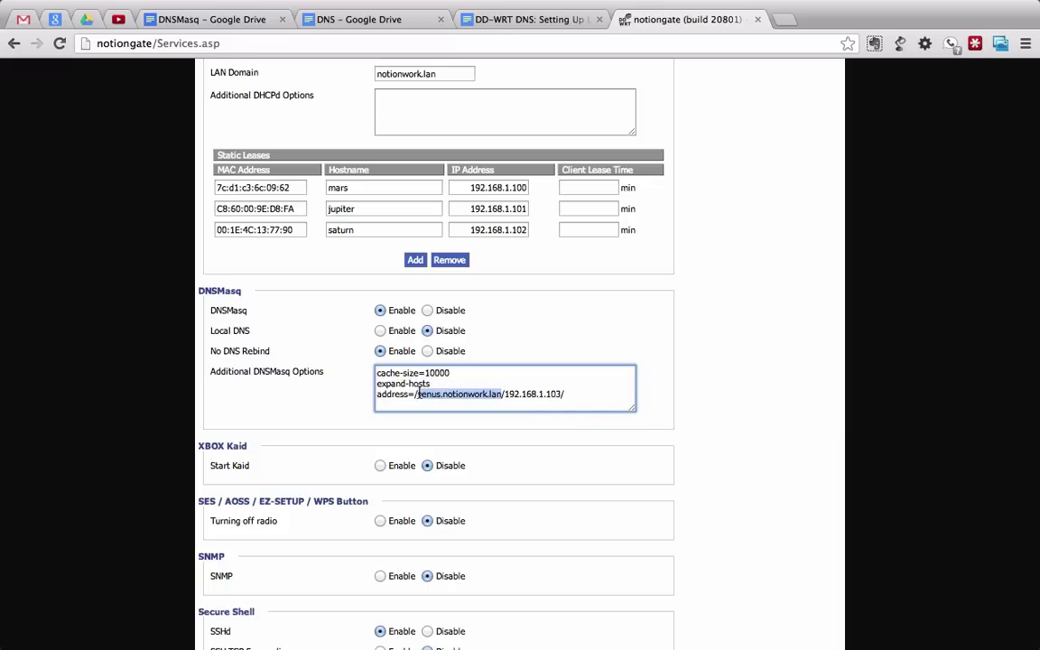
pyautogui.click(503, 393)
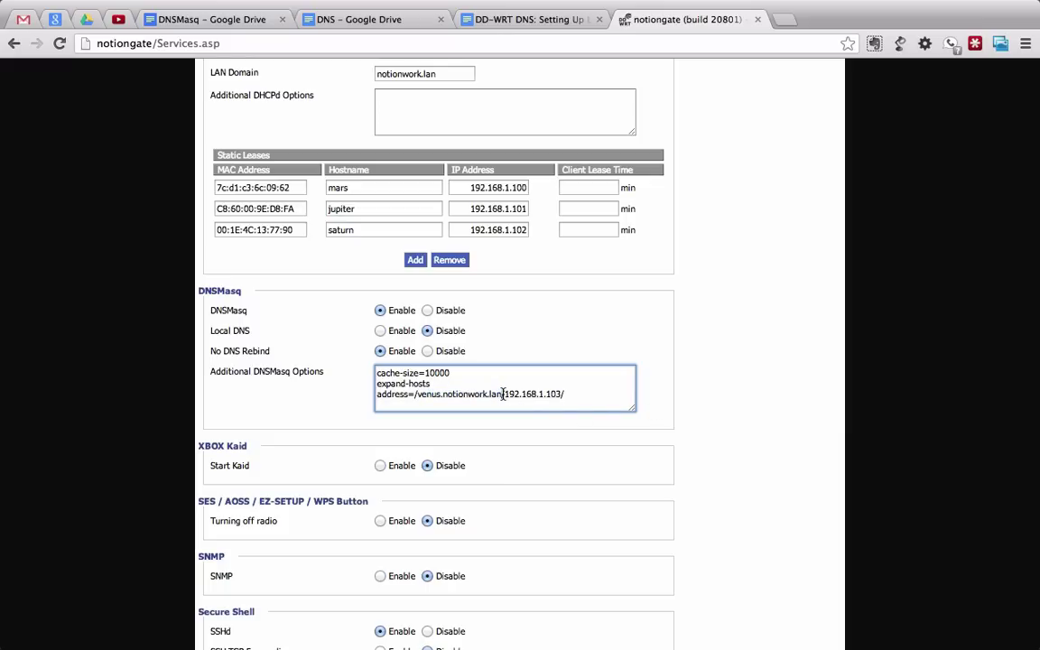
pyautogui.moveTo(502, 394); pyautogui.dragTo(565, 393)
pyautogui.click(578, 395)
pyautogui.click(502, 395)
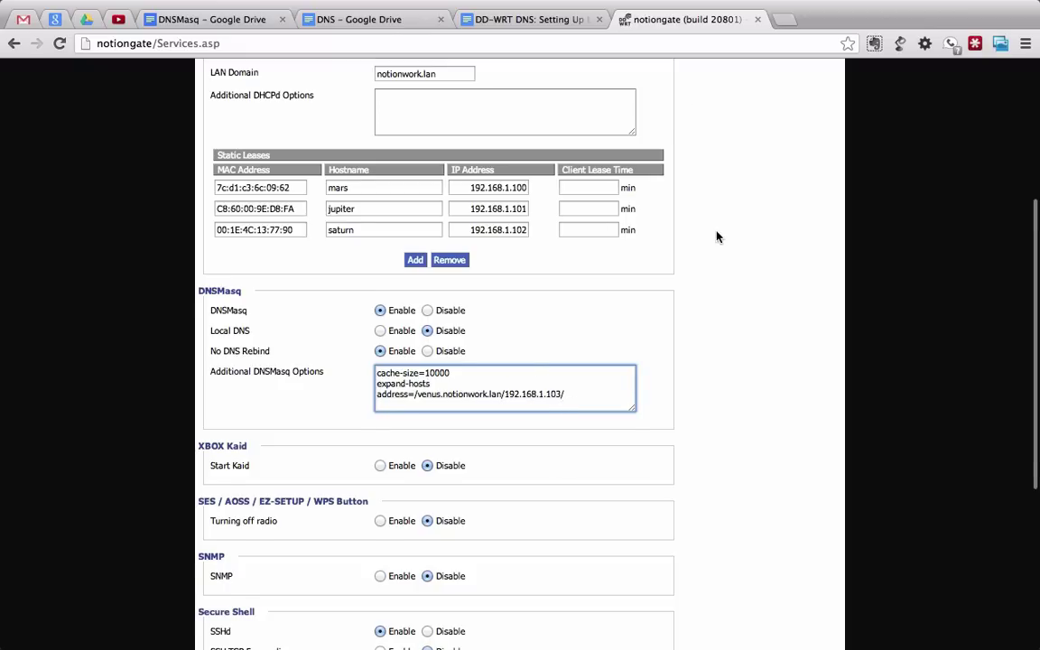
pyautogui.scroll(-1, 677, 280)
pyautogui.press('Return')
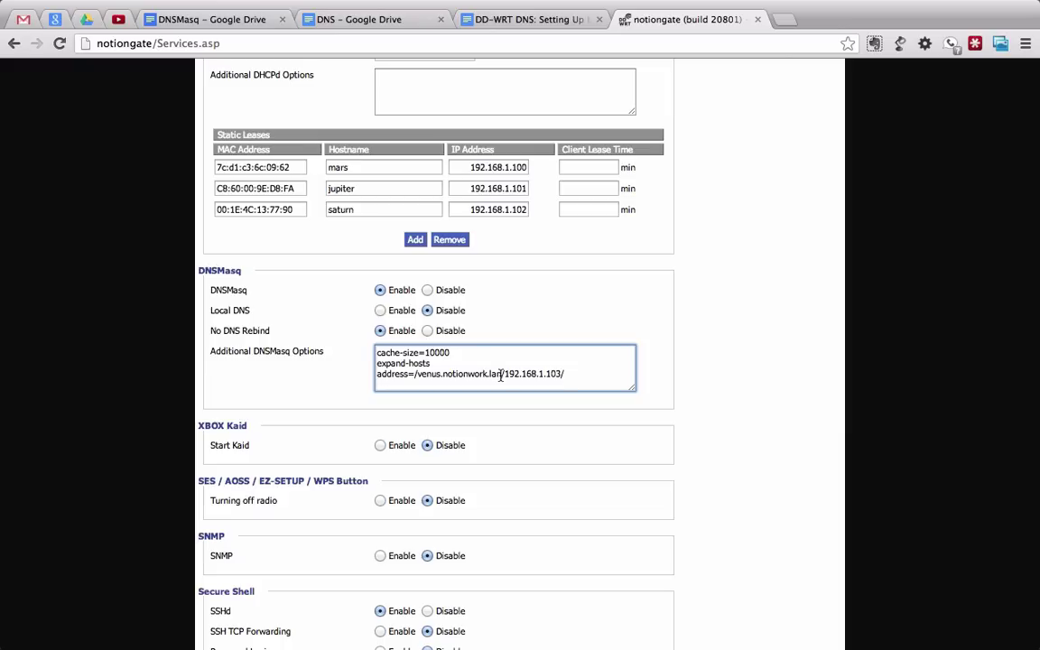
pyautogui.press('Return')
pyautogui.scroll(2, 491, 387)
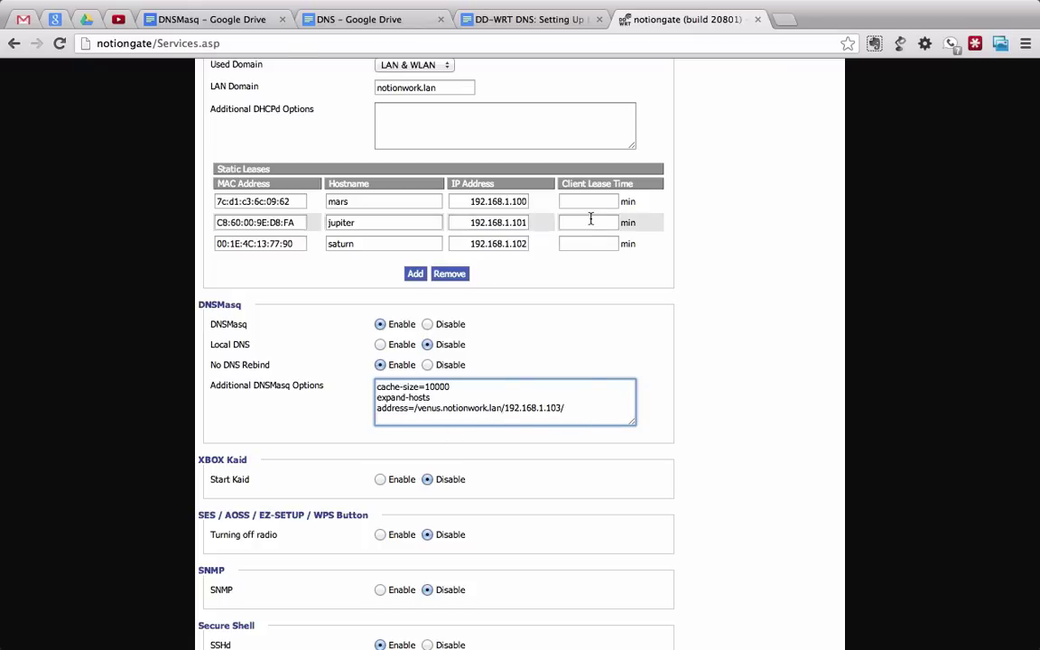
pyautogui.scroll(2, 376, 199)
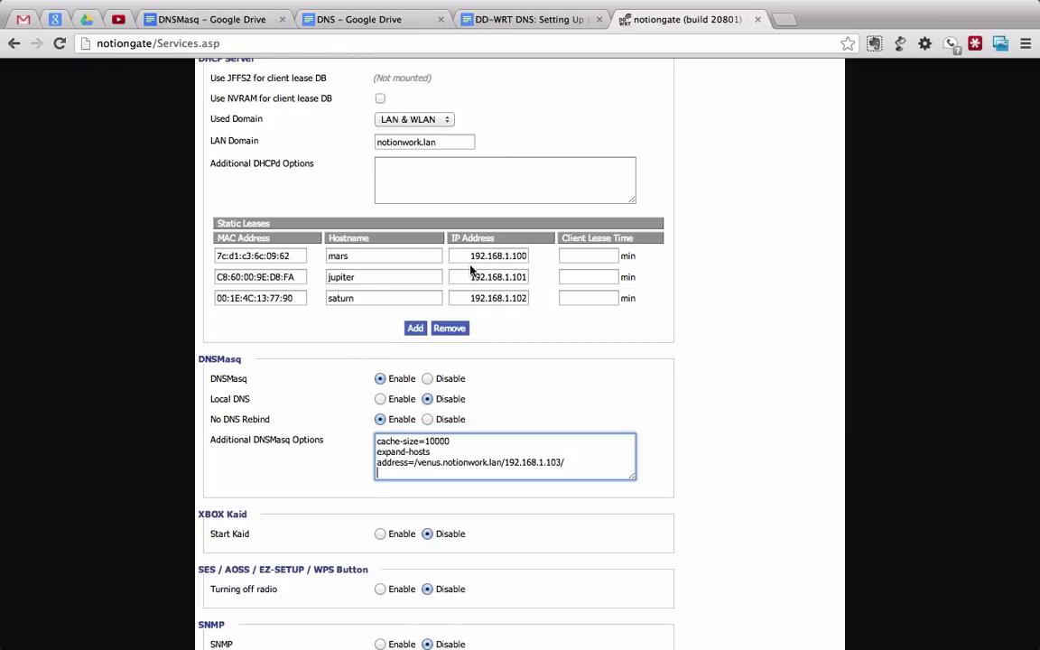
pyautogui.moveTo(315, 164); pyautogui.dragTo(217, 162)
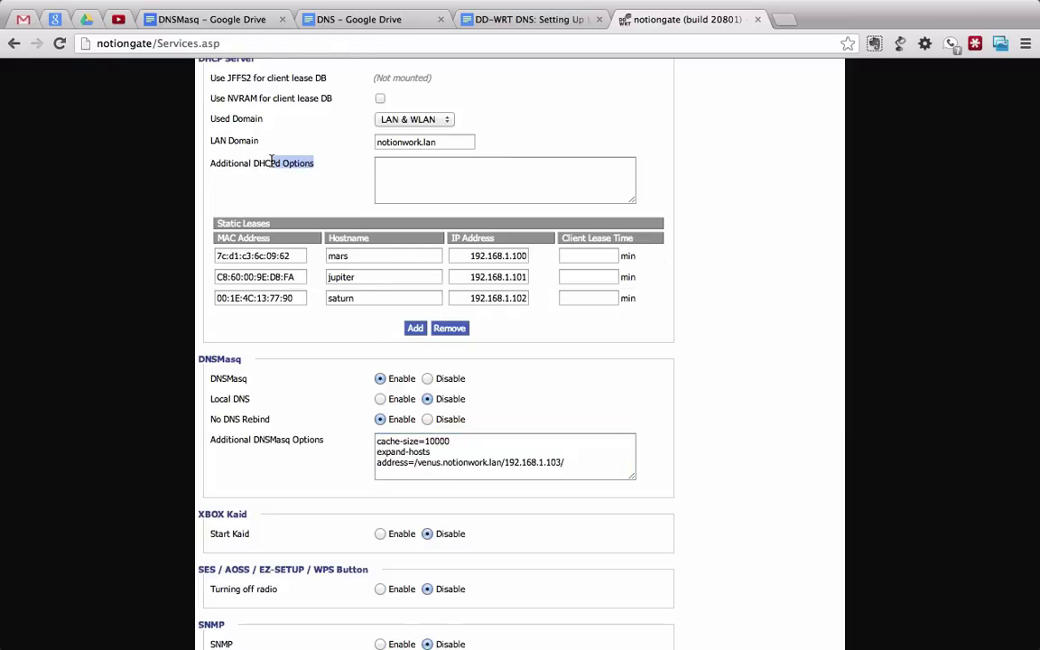
pyautogui.click(217, 160)
pyautogui.scroll(-2, 325, 202)
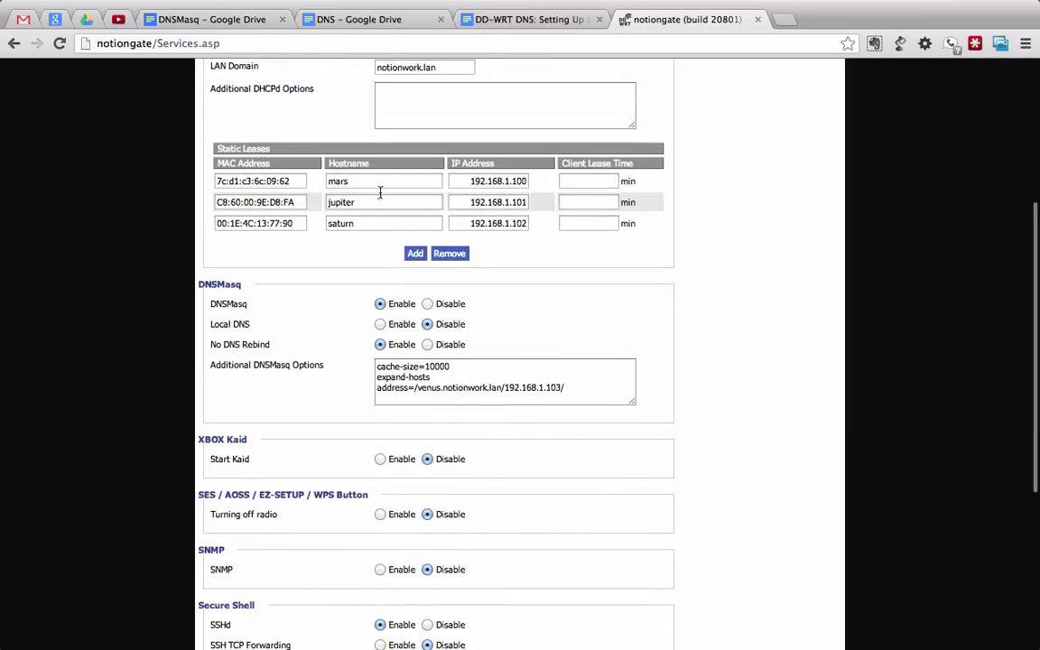
pyautogui.click(587, 389)
pyautogui.moveTo(587, 389); pyautogui.dragTo(378, 389)
pyautogui.press('Right')
pyautogui.press('Return')
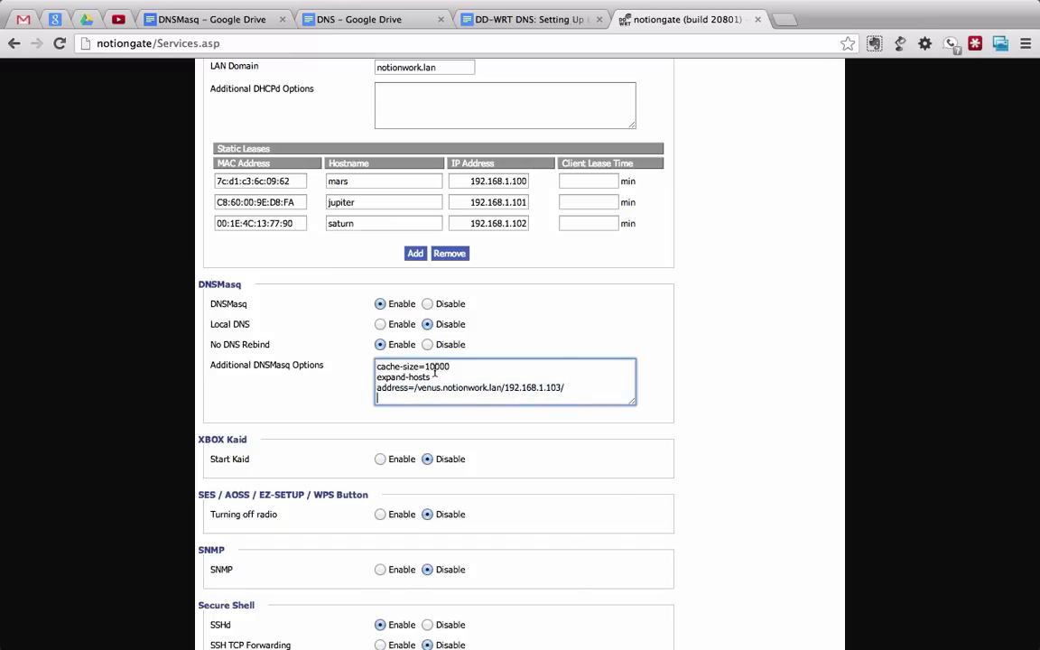
pyautogui.write('dhcp')
pyautogui.write('-host=')
pyautogui.press('super+shift+Left')
pyautogui.press('BackSpace')
pyautogui.scroll(3, 451, 398)
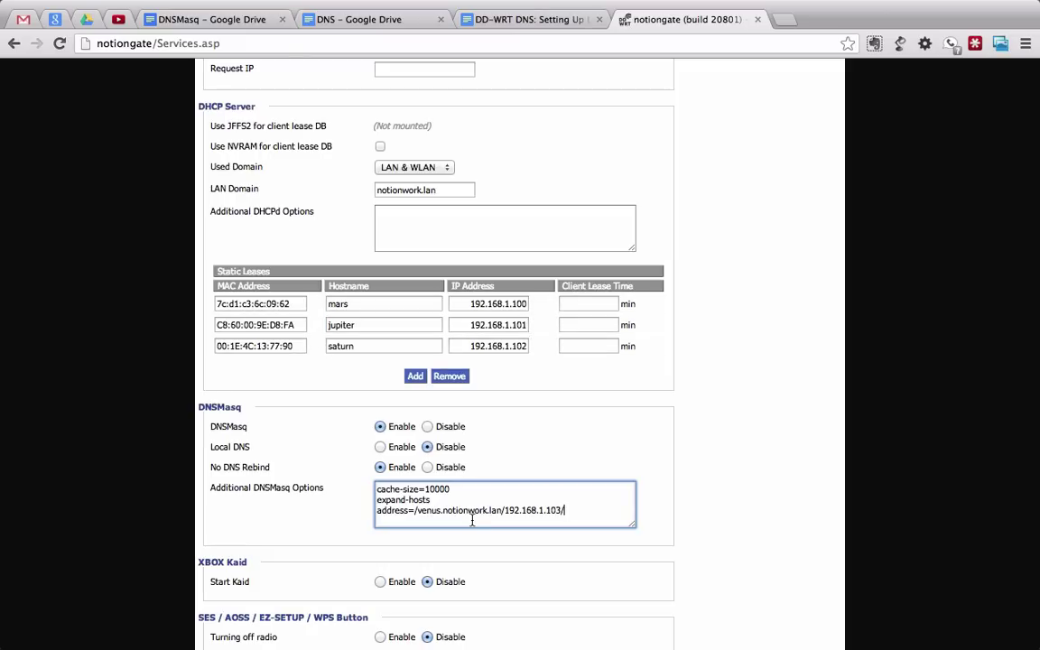
# - Delete the venus address= line and add an empty fourth static lease row
pyautogui.keyDown('shift'); pyautogui.click(376, 511); pyautogui.keyUp('shift')
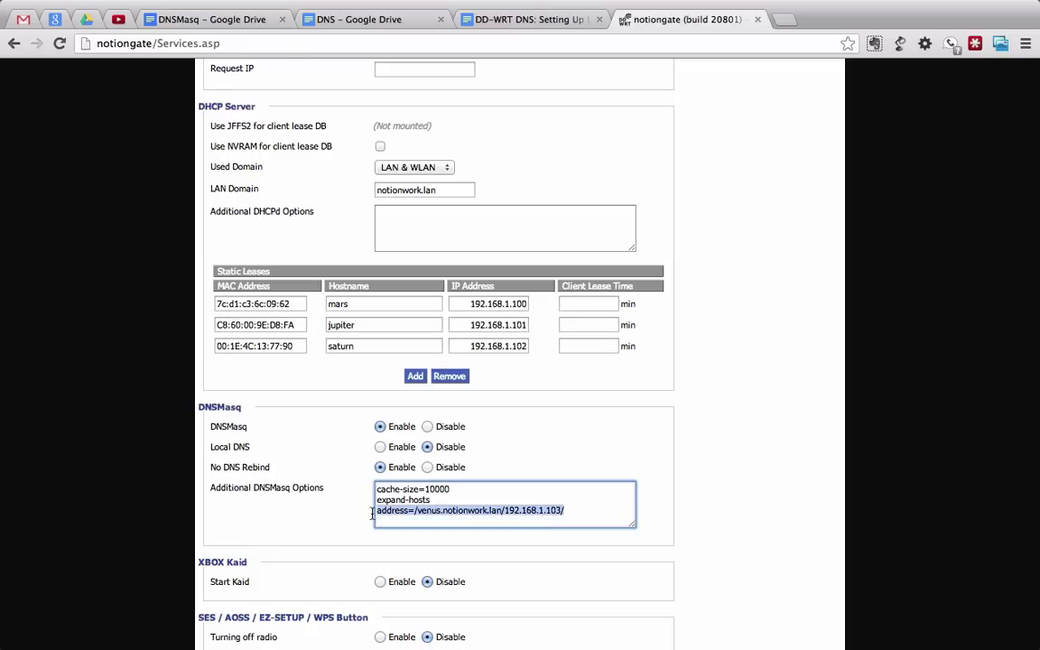
pyautogui.press('BackSpace')
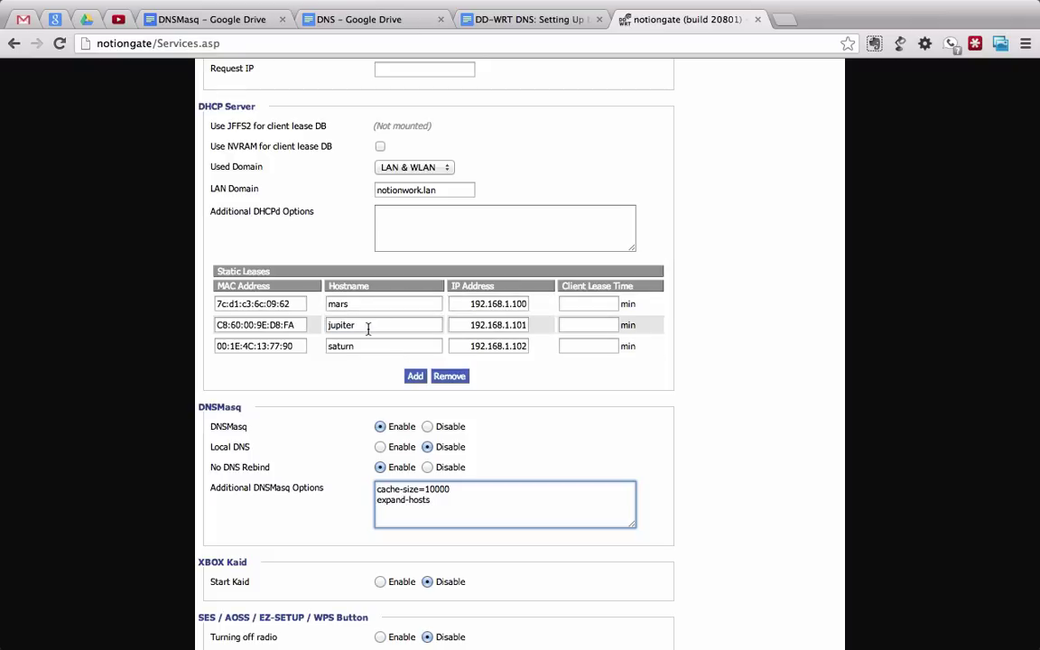
pyautogui.click(414, 376)
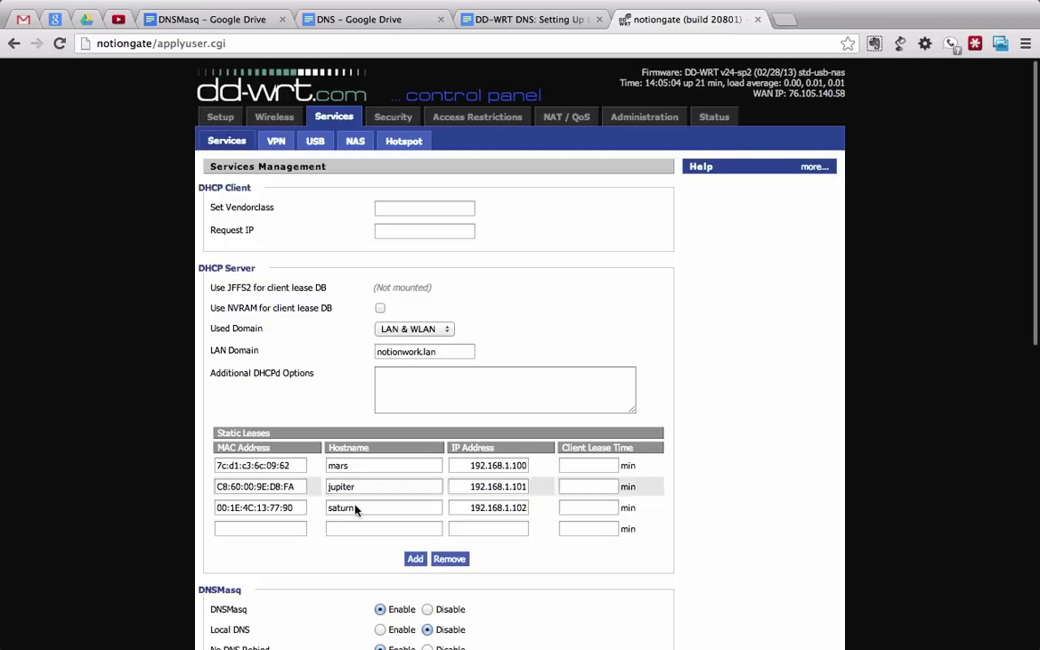
pyautogui.scroll(-4, 299, 528)
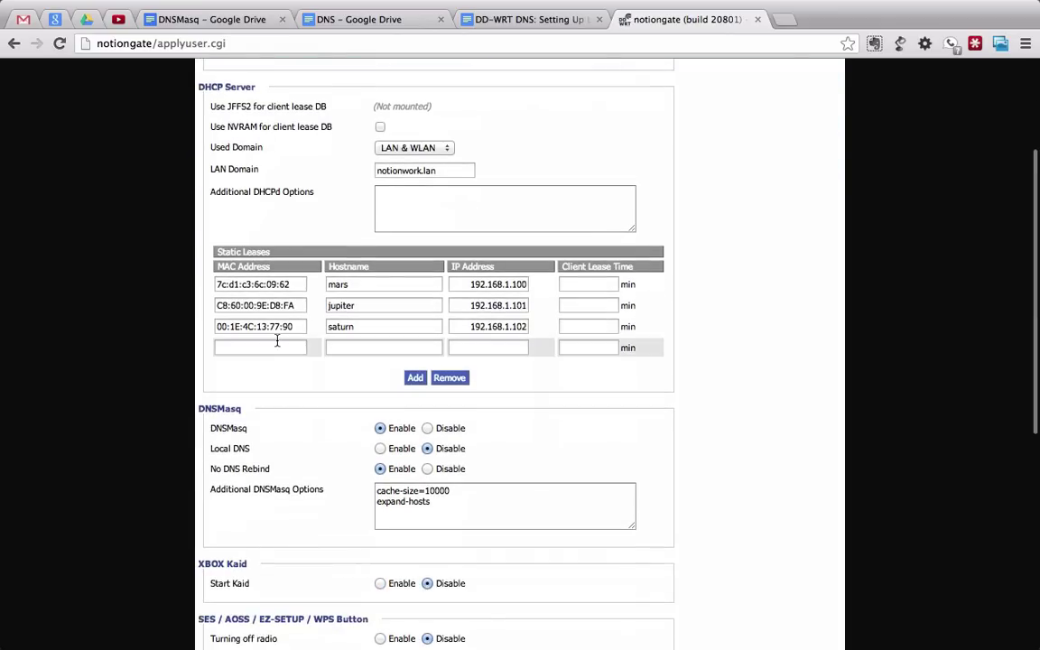
# - Fill the fourth lease with MAC 00:56:ds:34:af:72, hostname venus, IP 192.168.1.103
pyautogui.click(277, 343)
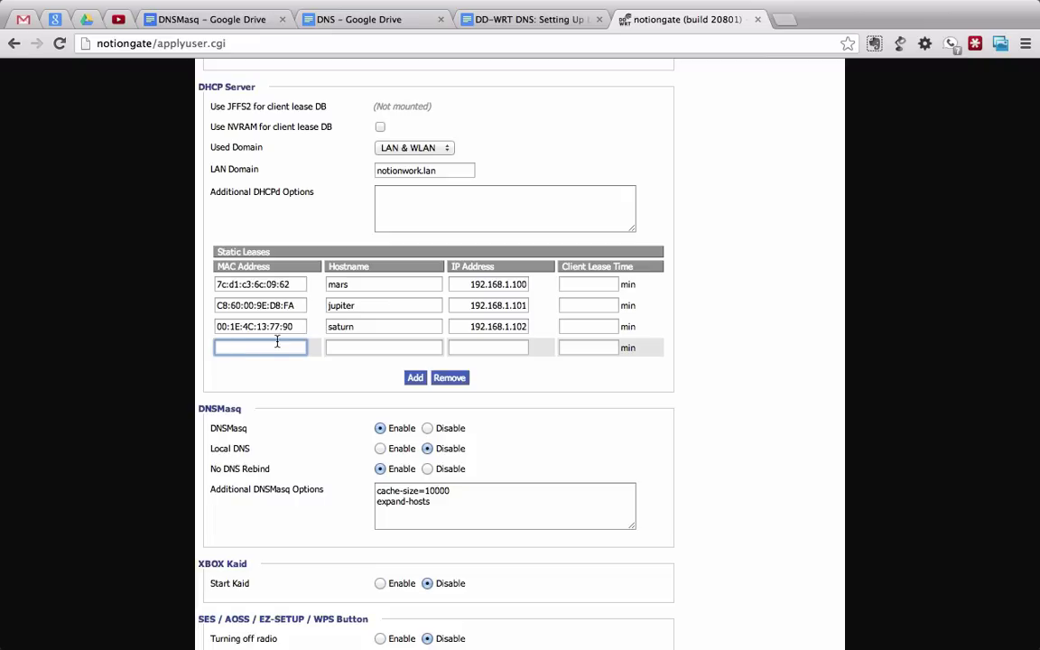
pyautogui.write('00')
pyautogui.write('dsf')
pyautogui.write('342')
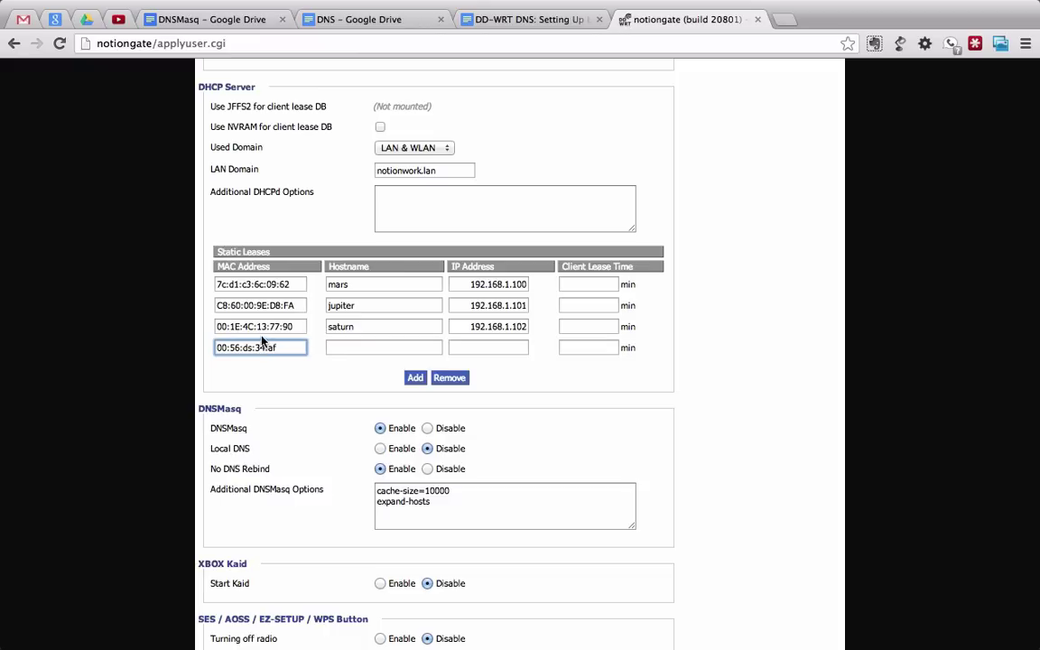
pyautogui.click(417, 352)
pyautogui.click(298, 348)
pyautogui.write(':72')
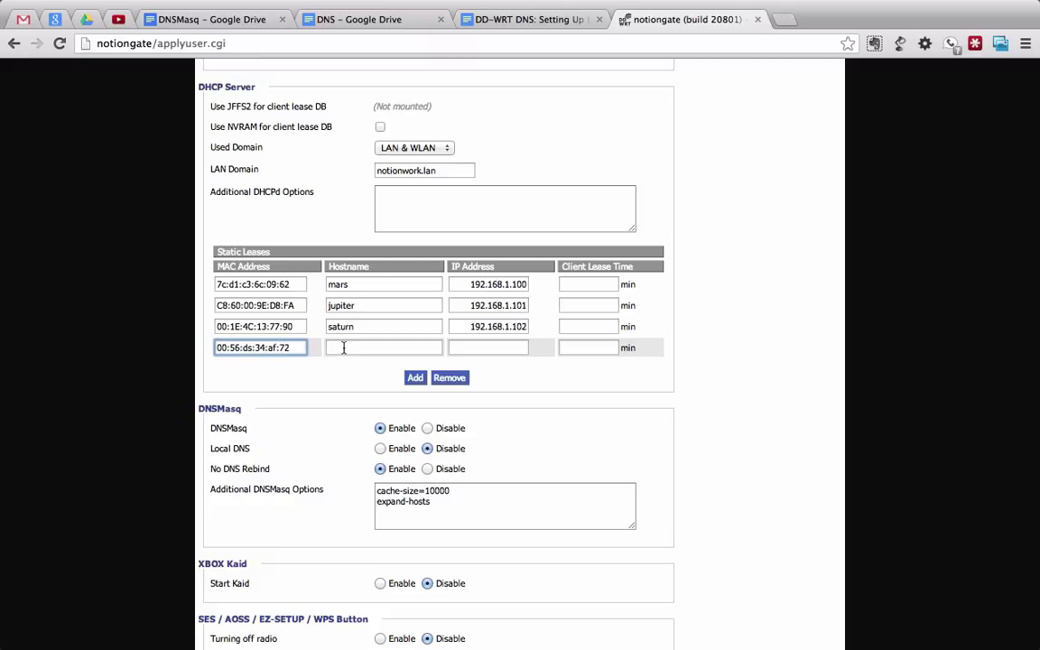
pyautogui.click(345, 348)
pyautogui.write('venus')
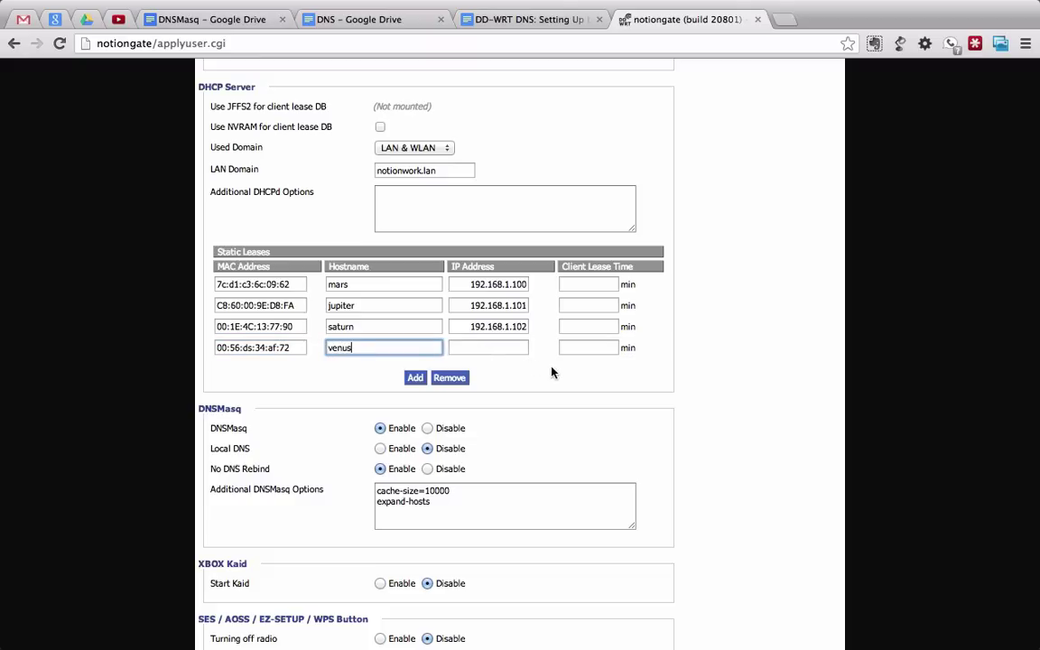
pyautogui.click(521, 344)
pyautogui.write('19')
pyautogui.write('.')
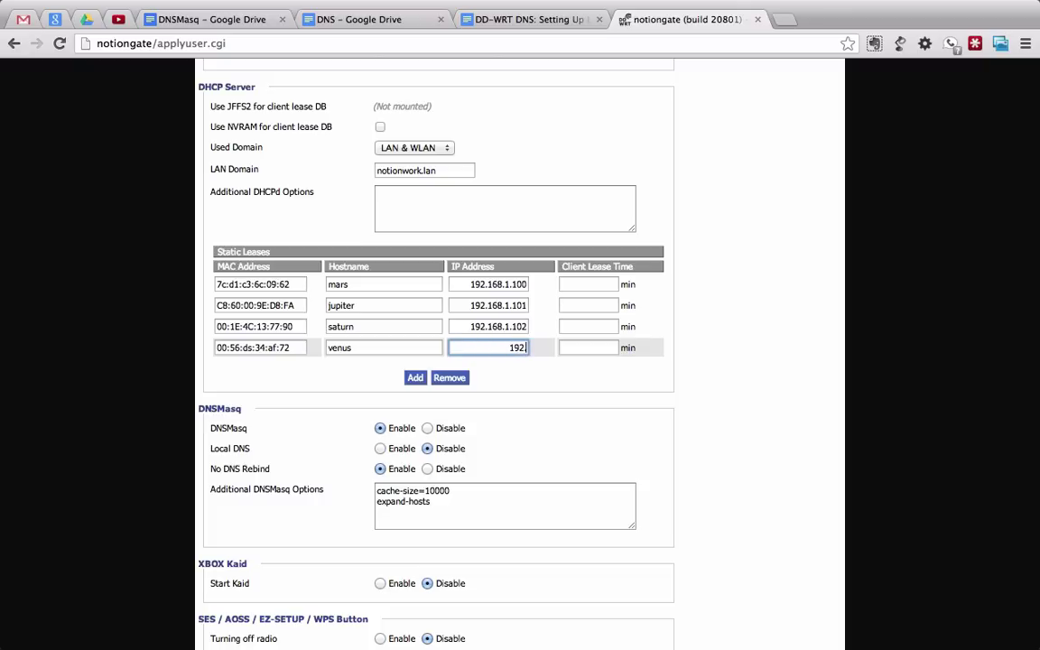
pyautogui.write('.168')
pyautogui.write('1.103')
pyautogui.click(603, 347)
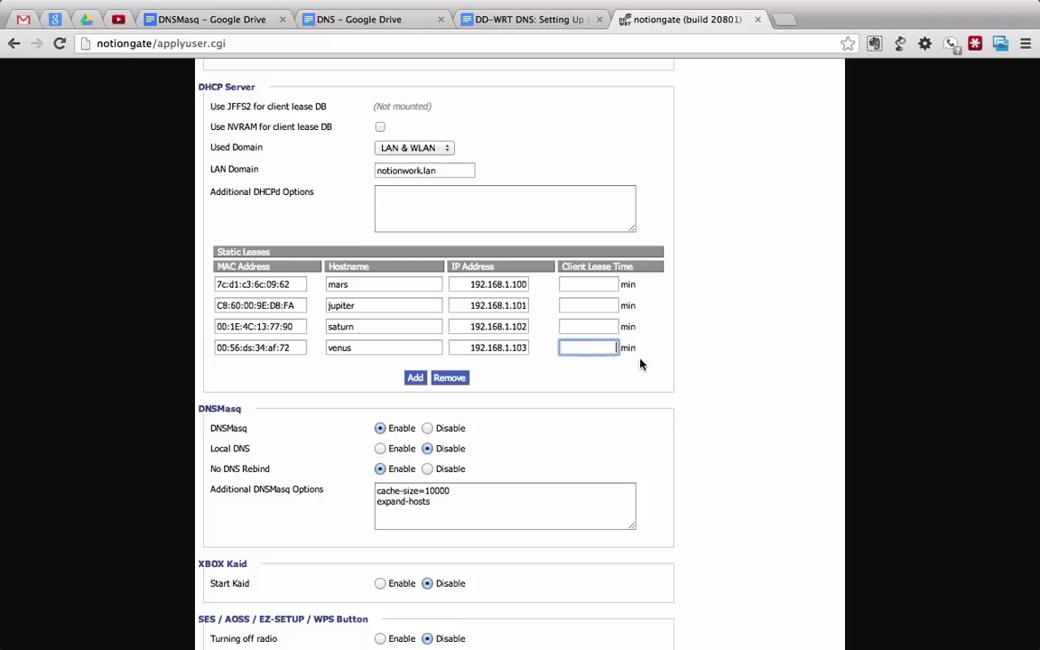
pyautogui.click(537, 372)
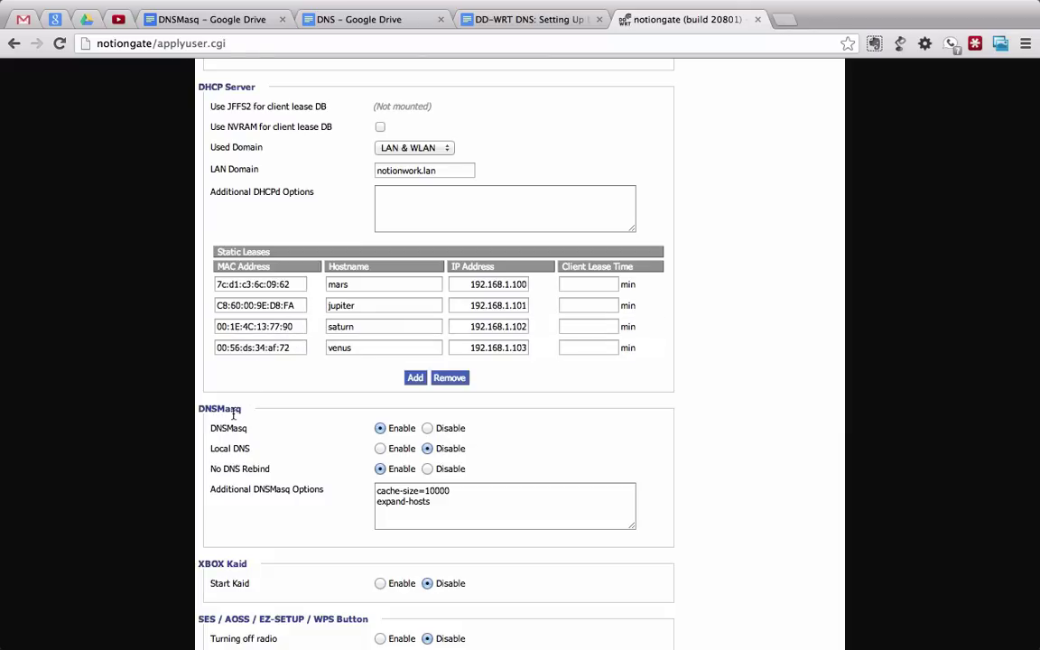
pyautogui.scroll(5, 351, 392)
pyautogui.click(223, 119)
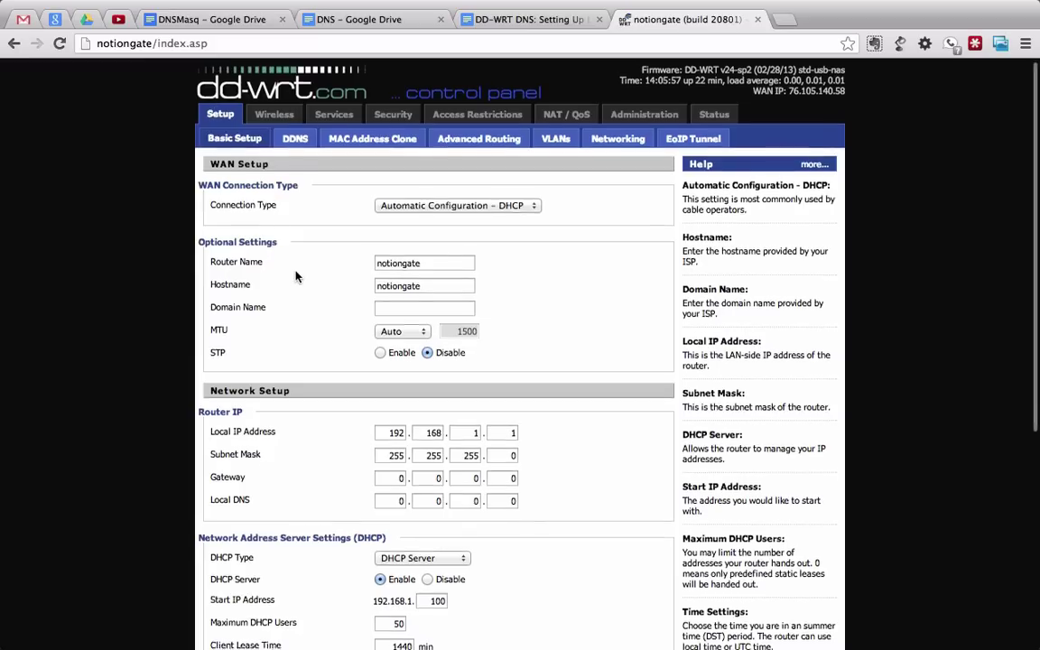
pyautogui.scroll(-5, 296, 270)
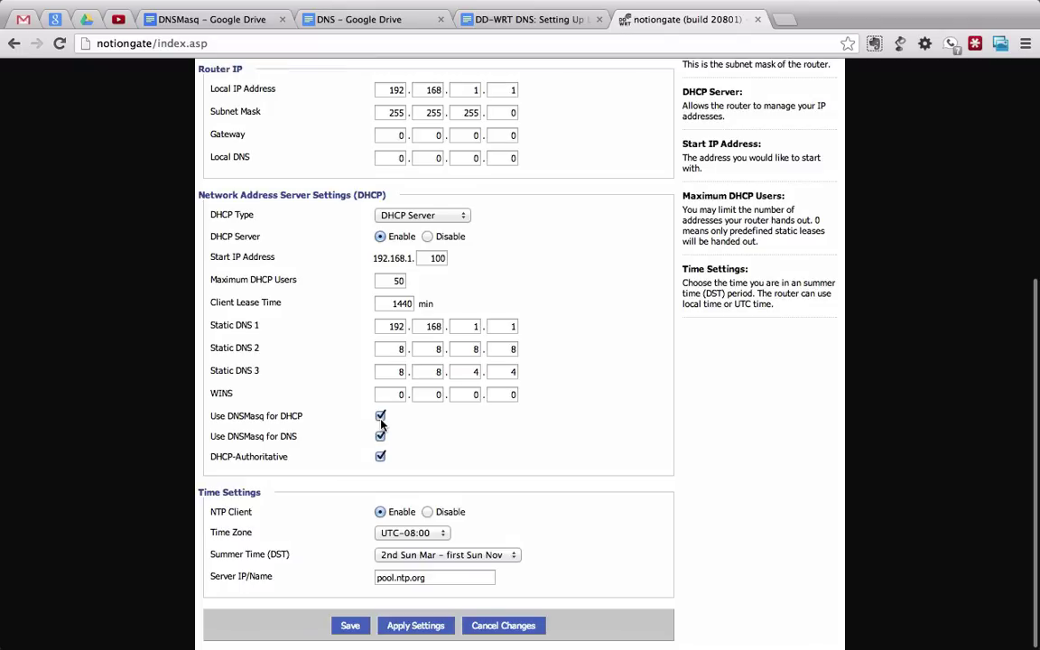
pyautogui.scroll(10, 386, 411)
pyautogui.click(334, 116)
pyautogui.scroll(-3, 383, 461)
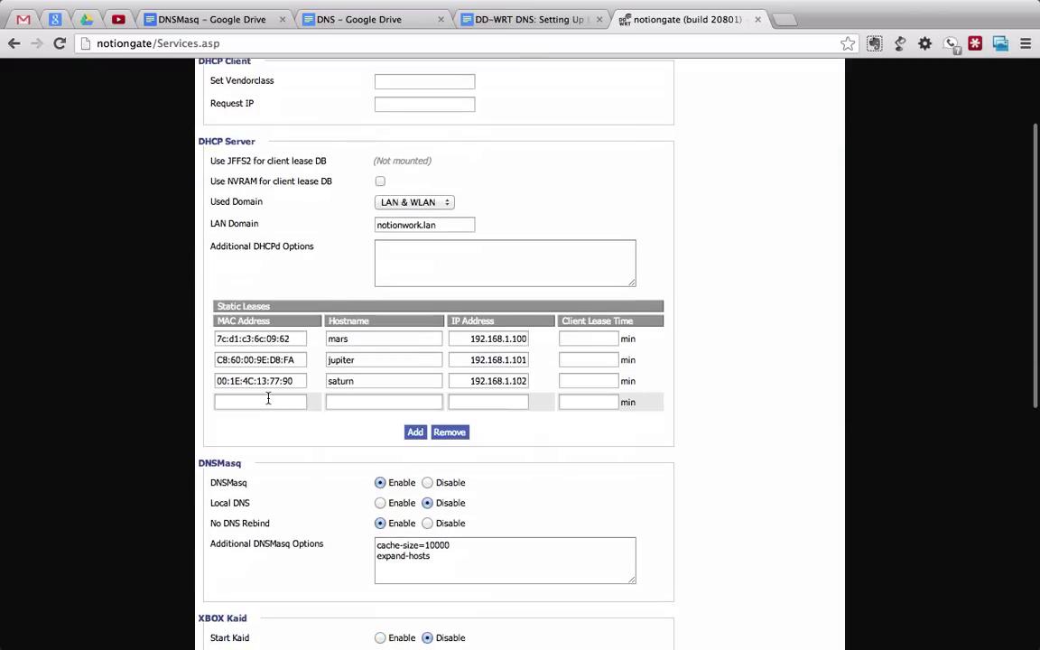
pyautogui.click(269, 401)
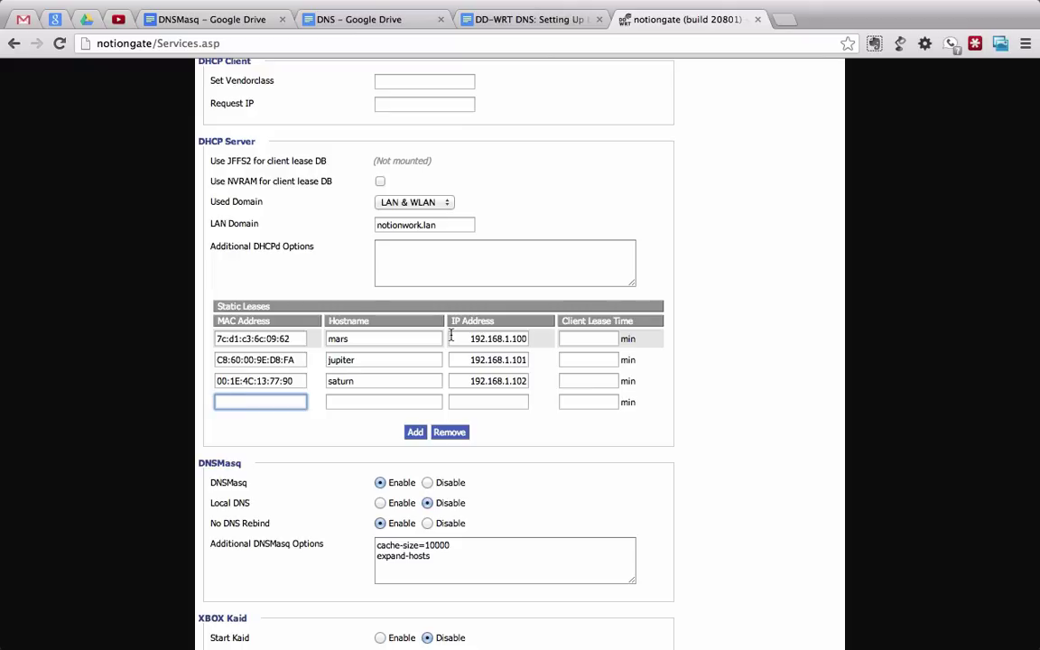
pyautogui.click(364, 338)
pyautogui.moveTo(361, 339); pyautogui.dragTo(323, 340)
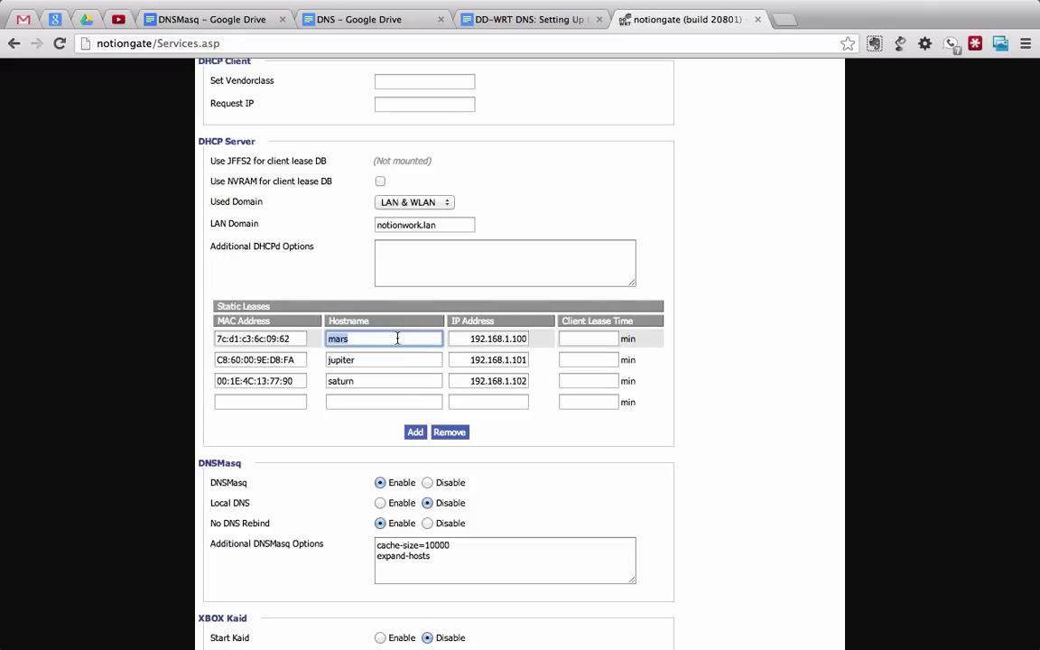
# - Try loading mars/ in a new tab, which fails to connect
pyautogui.click(789, 28)
pyautogui.write('mars/')
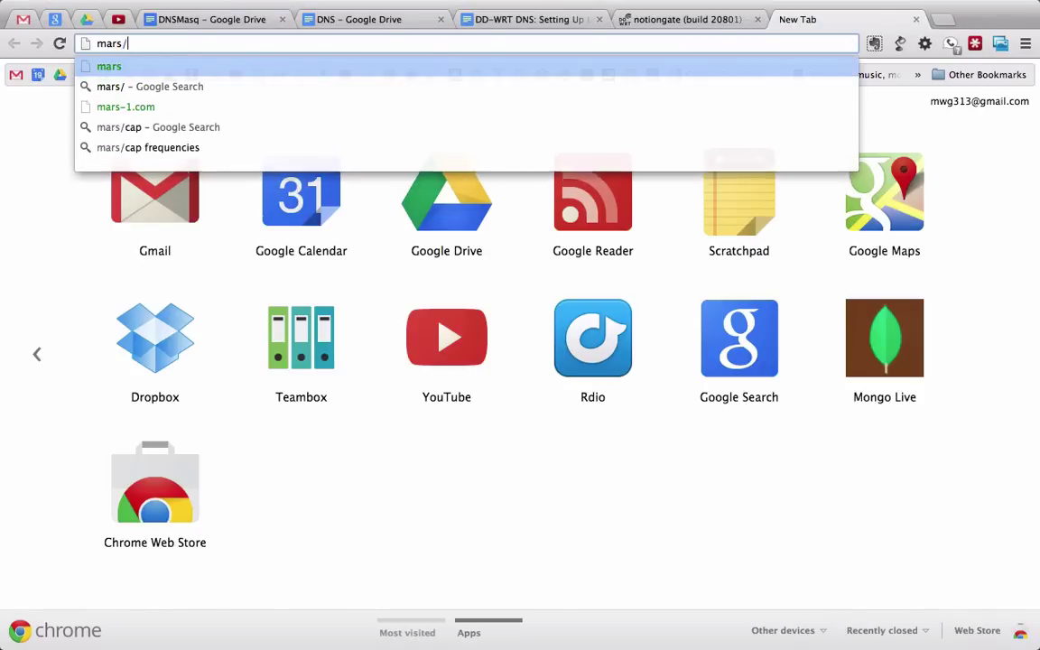
pyautogui.press('Return')
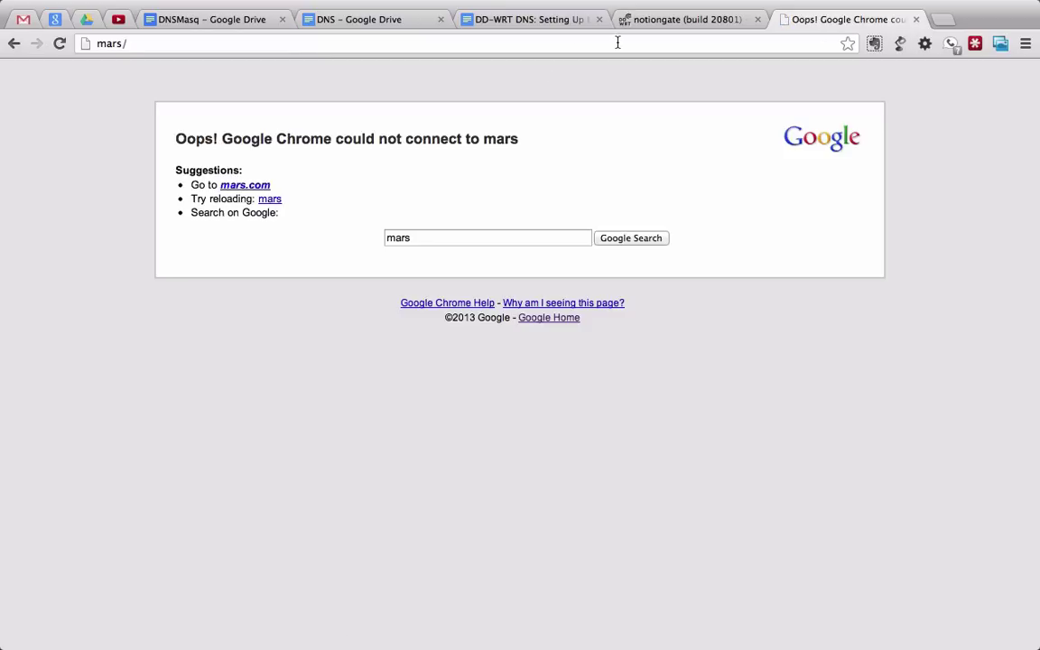
pyautogui.click(619, 44)
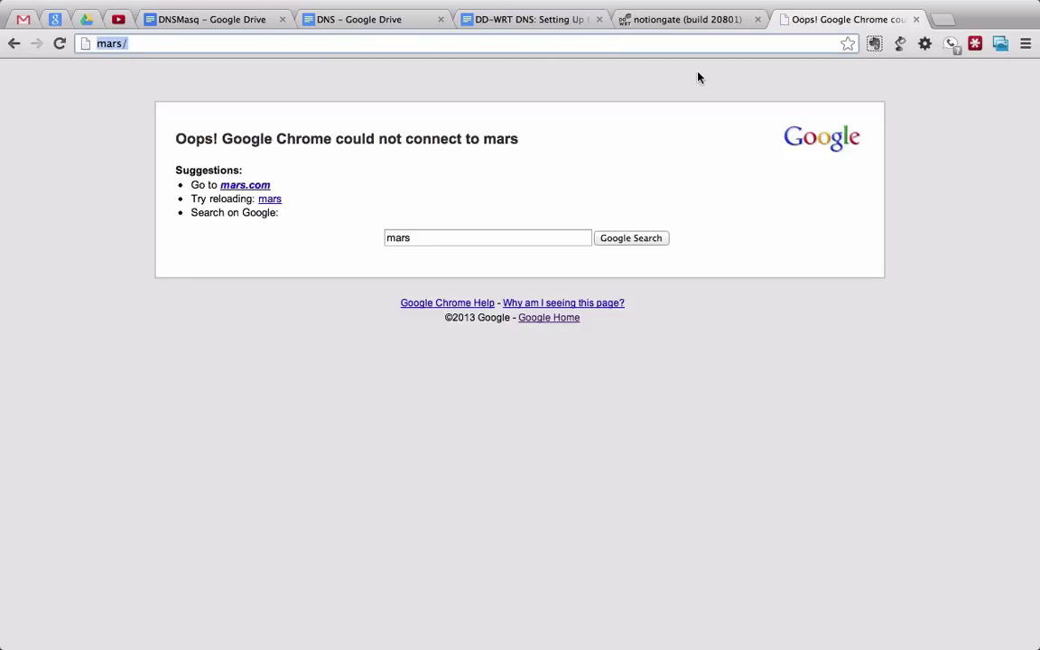
pyautogui.click(325, 43)
# - Replace the address with notiongate and load the router control panel
pyautogui.click(122, 43)
pyautogui.press('BackSpace')
pyautogui.press('BackSpace')
pyautogui.press('BackSpace')
pyautogui.write('notion/')
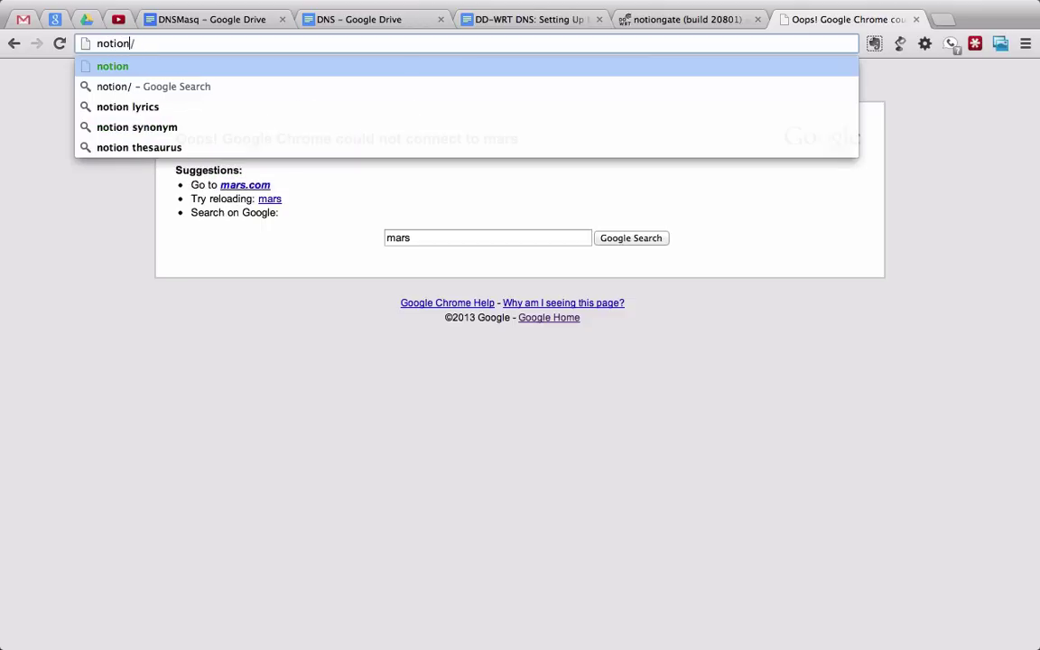
pyautogui.write('w')
pyautogui.press('BackSpace')
pyautogui.write('got')
pyautogui.press('BackSpace')
pyautogui.press('BackSpace')
pyautogui.write('ate')
pyautogui.press('Return')
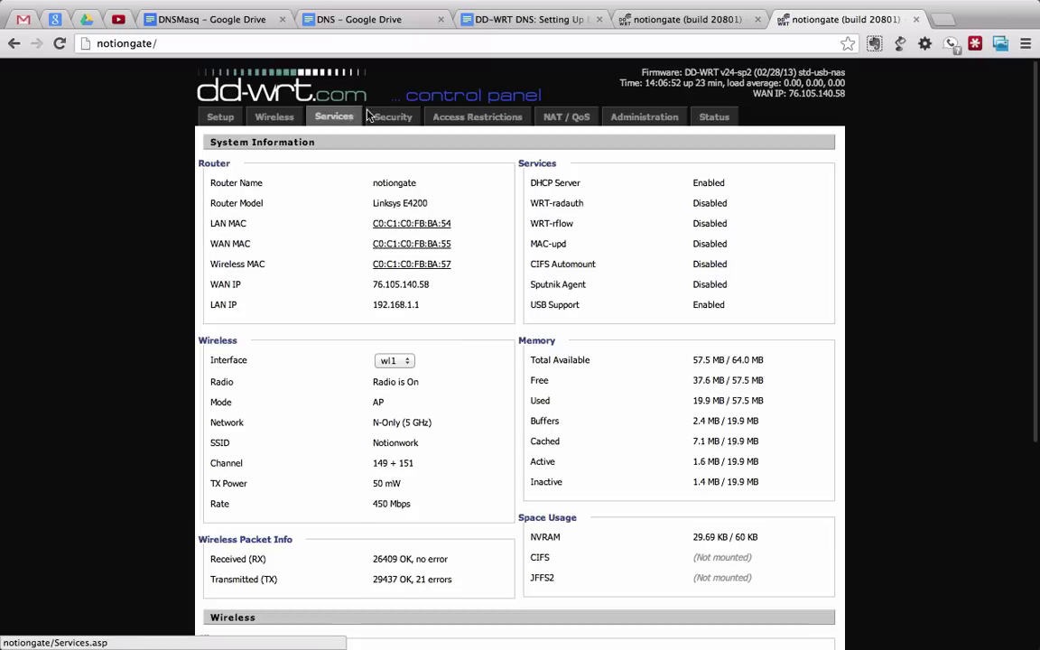
# - From the Services tab, open Setup > Basic Setup and highlight the hostname notiongate
pyautogui.click(702, 19)
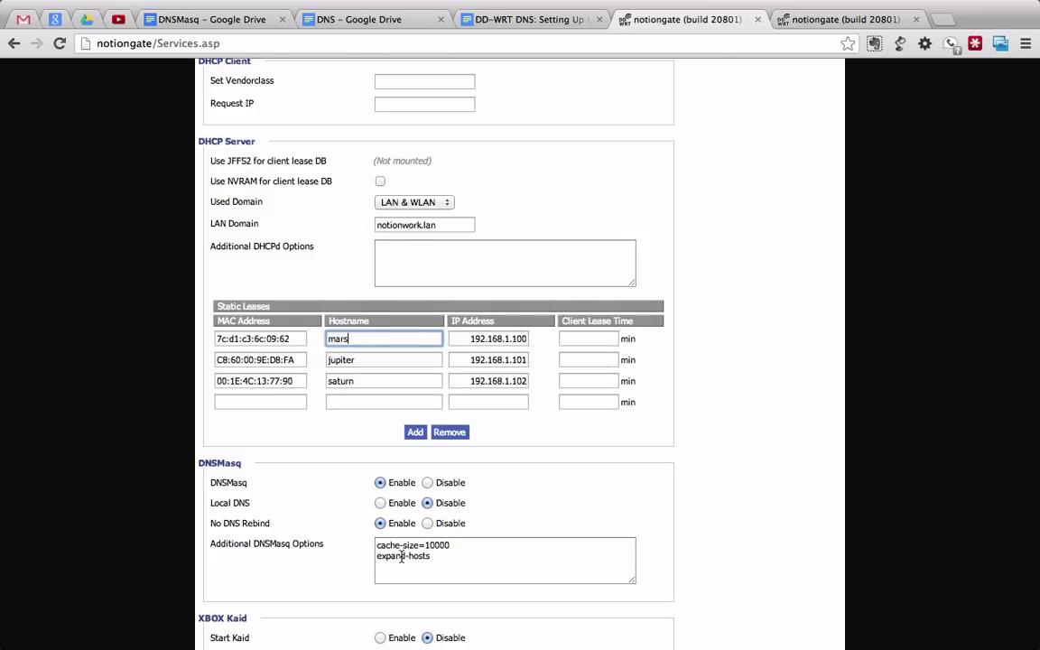
pyautogui.scroll(-2, 402, 557)
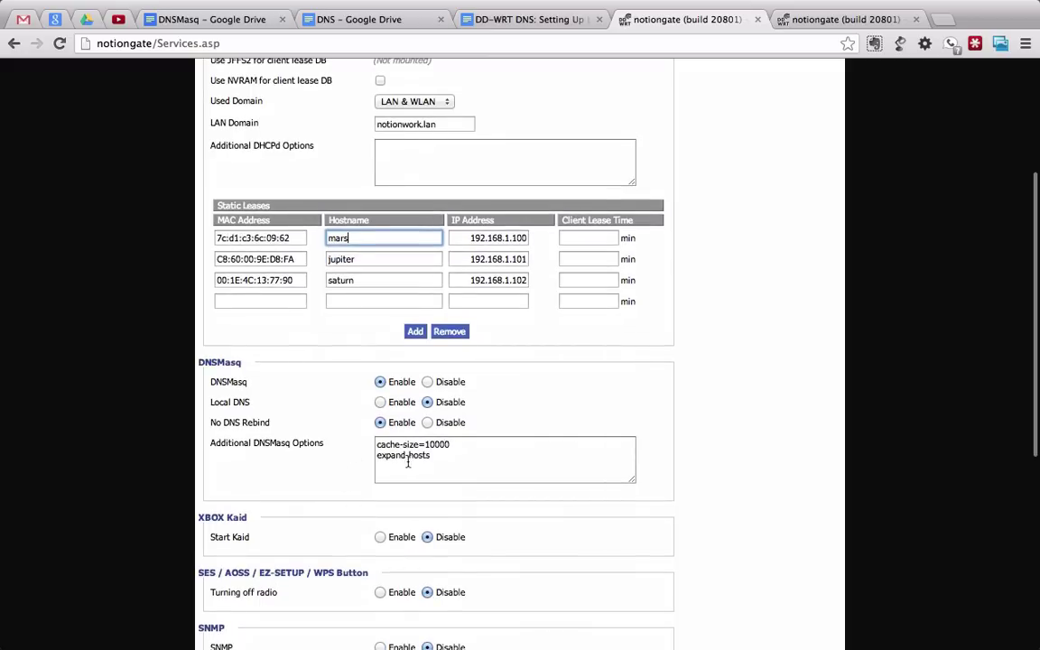
pyautogui.scroll(1, 445, 474)
pyautogui.scroll(4, 445, 474)
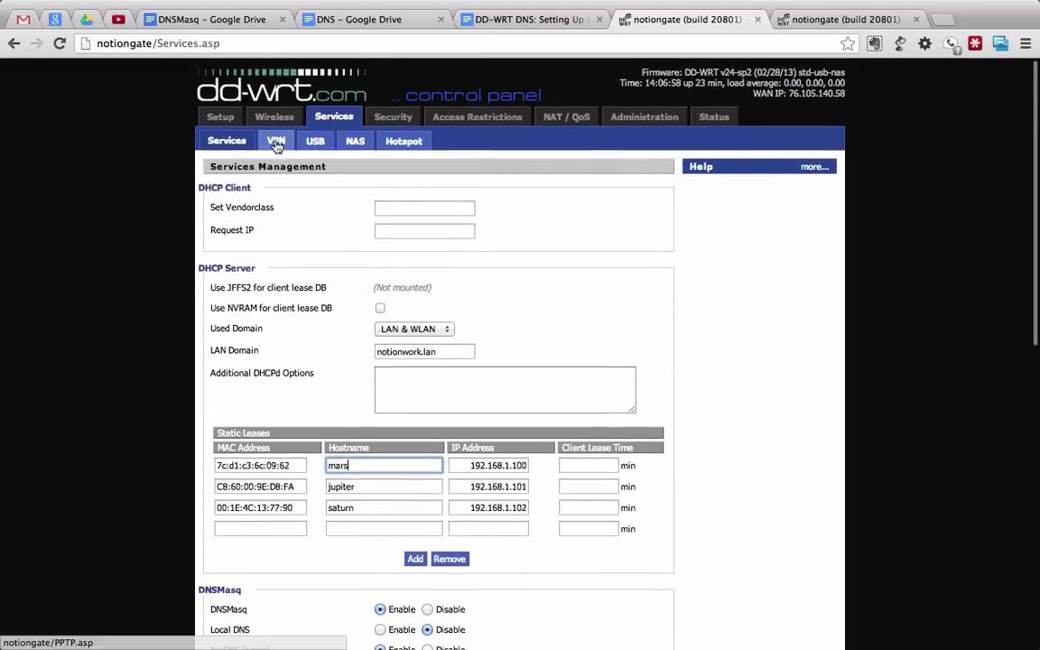
pyautogui.click(220, 120)
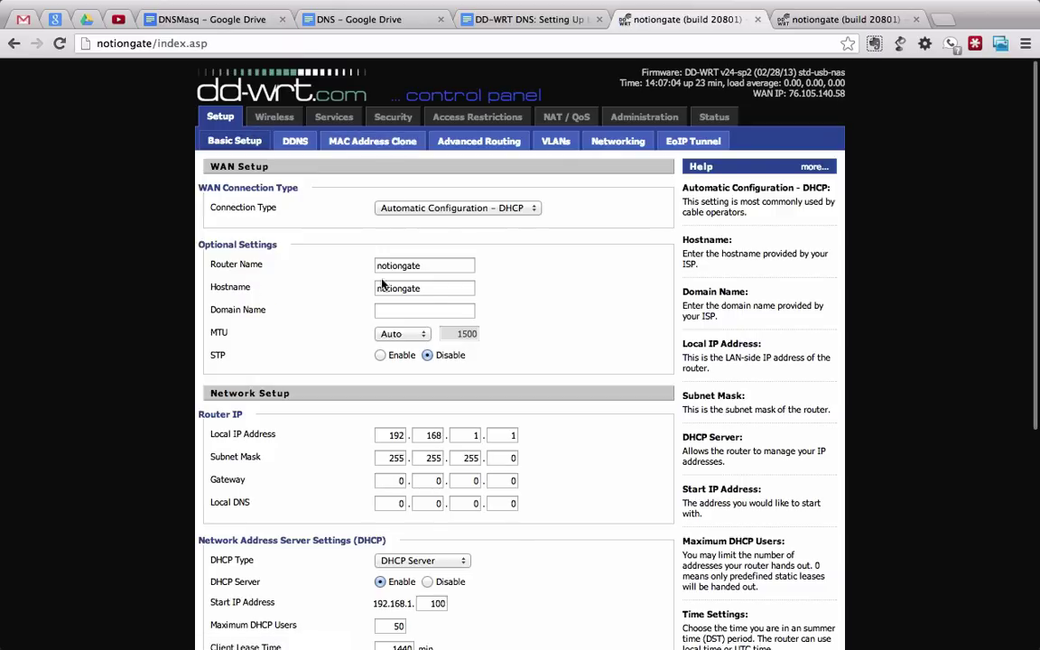
pyautogui.moveTo(431, 288); pyautogui.dragTo(347, 284)
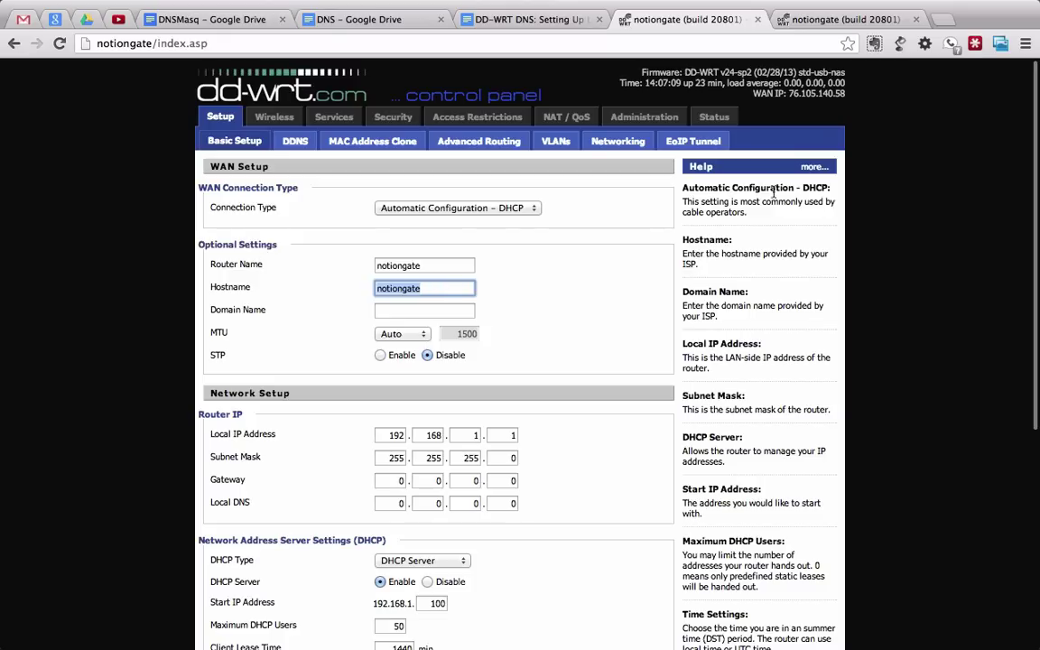
pyautogui.click(824, 20)
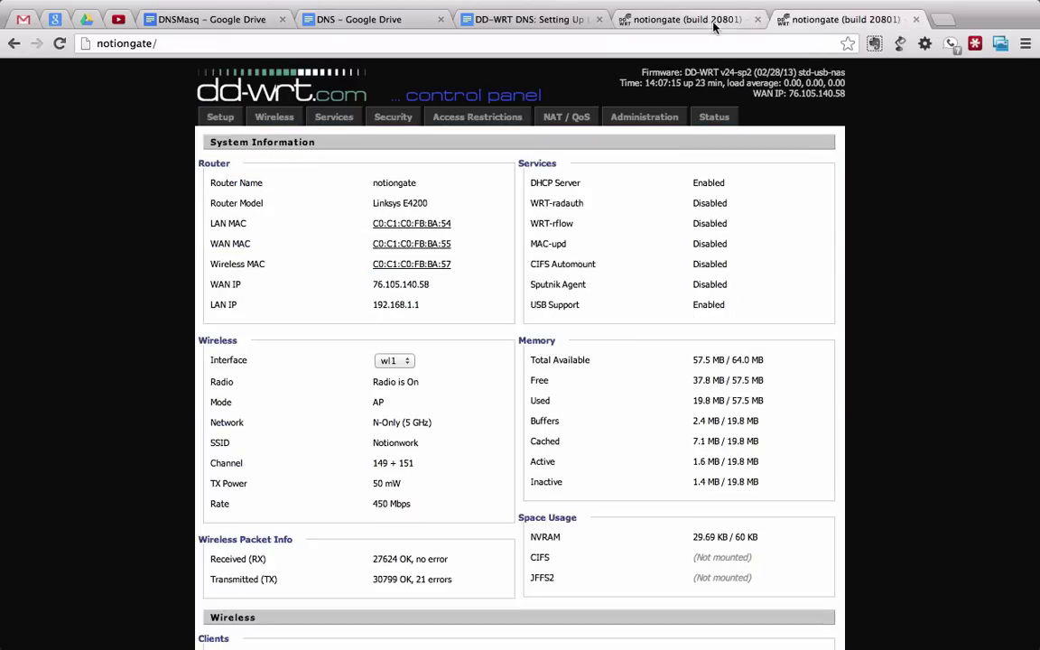
pyautogui.click(639, 19)
pyautogui.moveTo(441, 287); pyautogui.dragTo(373, 287)
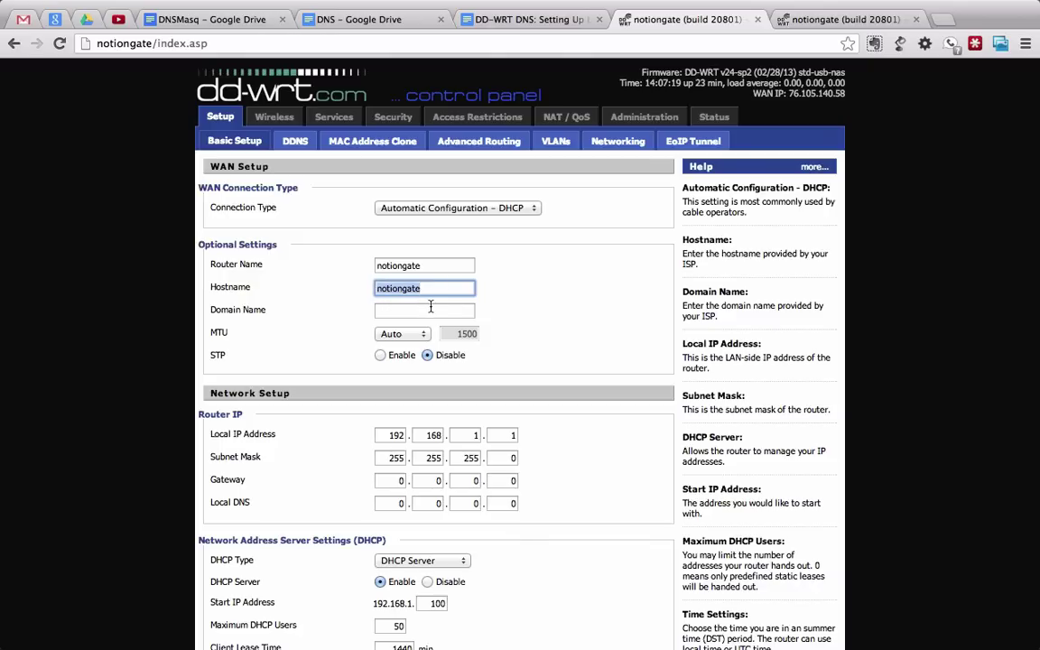
# - Close the duplicate notiongate router status tab
pyautogui.click(816, 25)
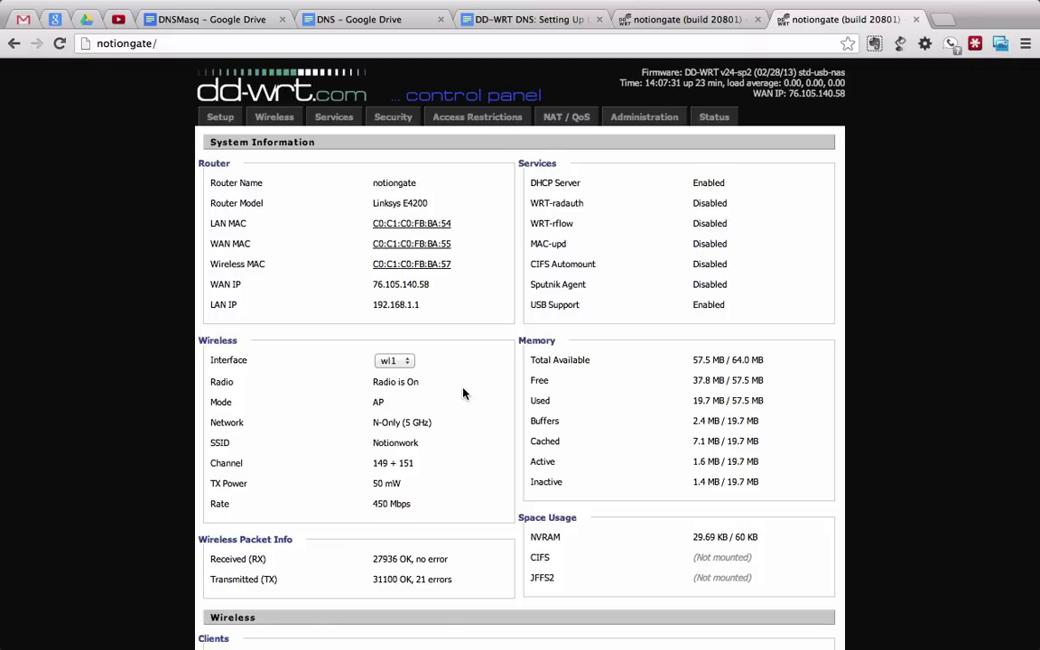
pyautogui.scroll(-5, 463, 393)
pyautogui.scroll(5, 464, 392)
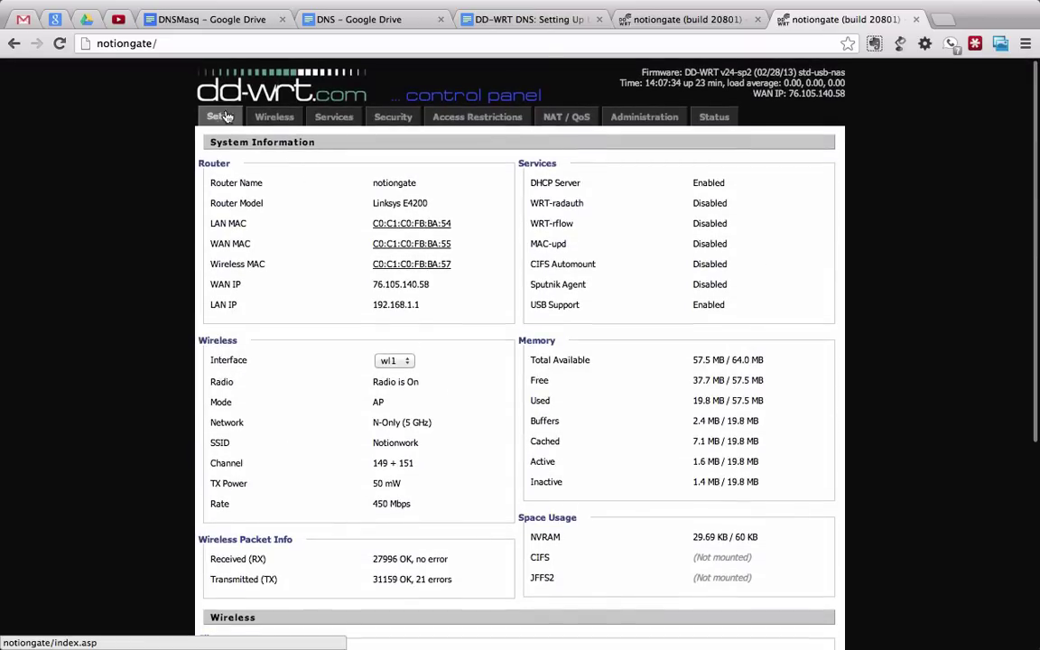
pyautogui.middleClick(823, 20)
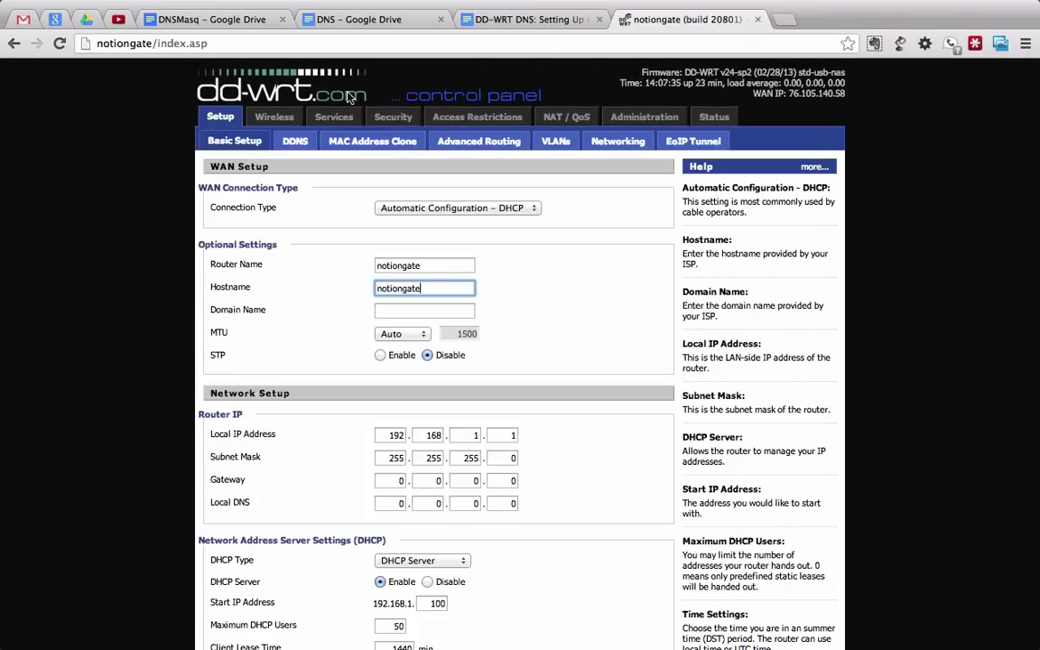
# - Review the Services page's mars, jupiter and saturn static leases and DNSMasq options
pyautogui.click(336, 115)
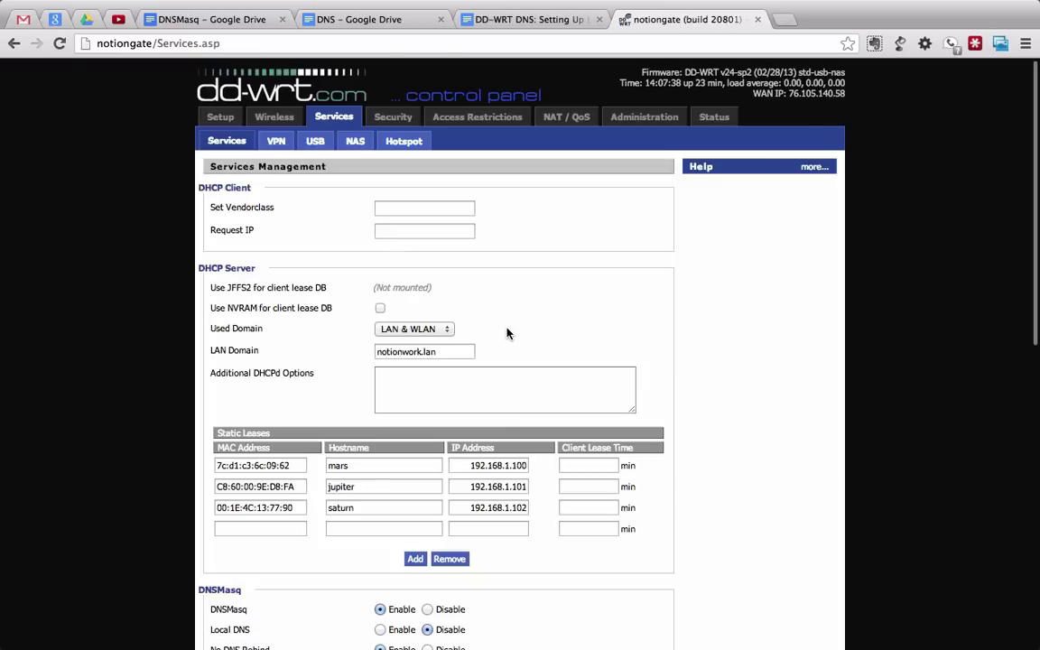
pyautogui.scroll(-5, 470, 192)
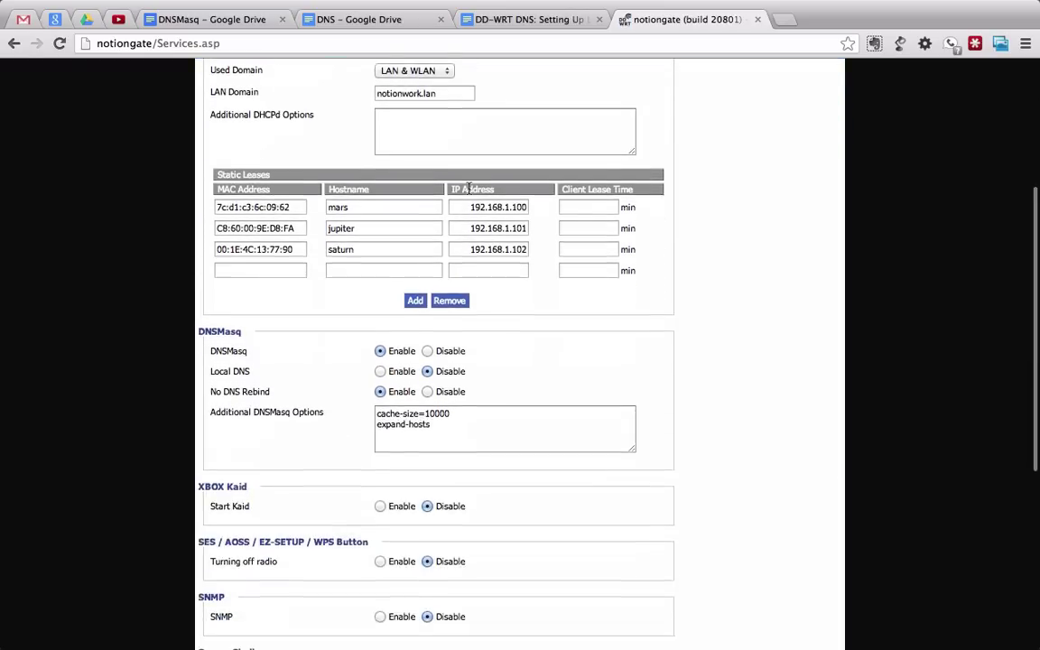
pyautogui.scroll(-3, 470, 190)
pyautogui.scroll(2, 470, 189)
pyautogui.scroll(3, 469, 189)
pyautogui.scroll(4, 731, 271)
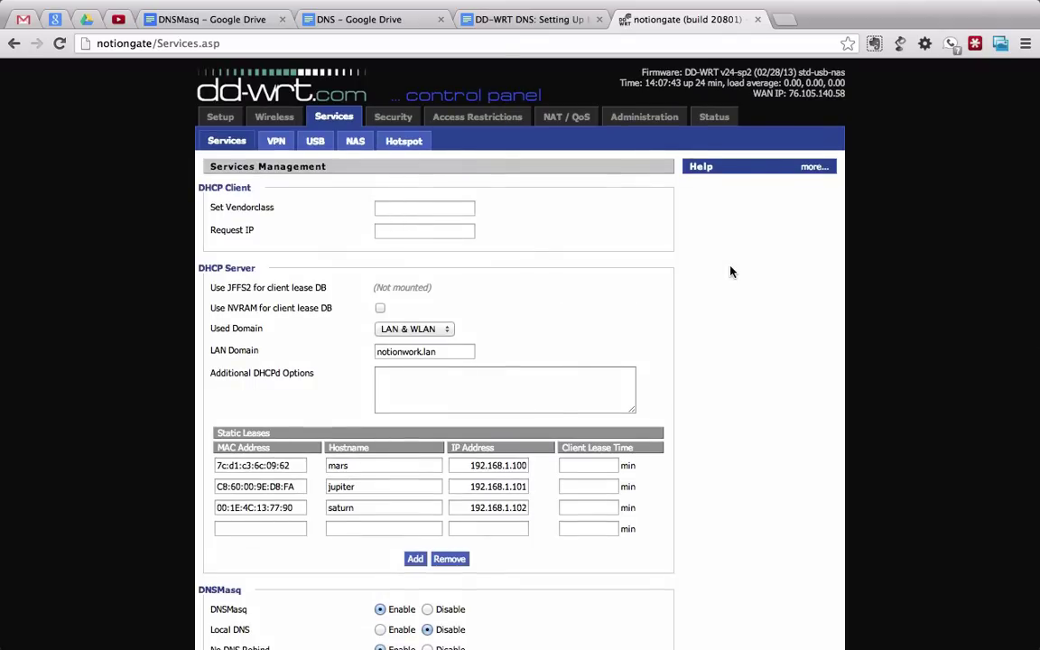
pyautogui.scroll(-4, 731, 271)
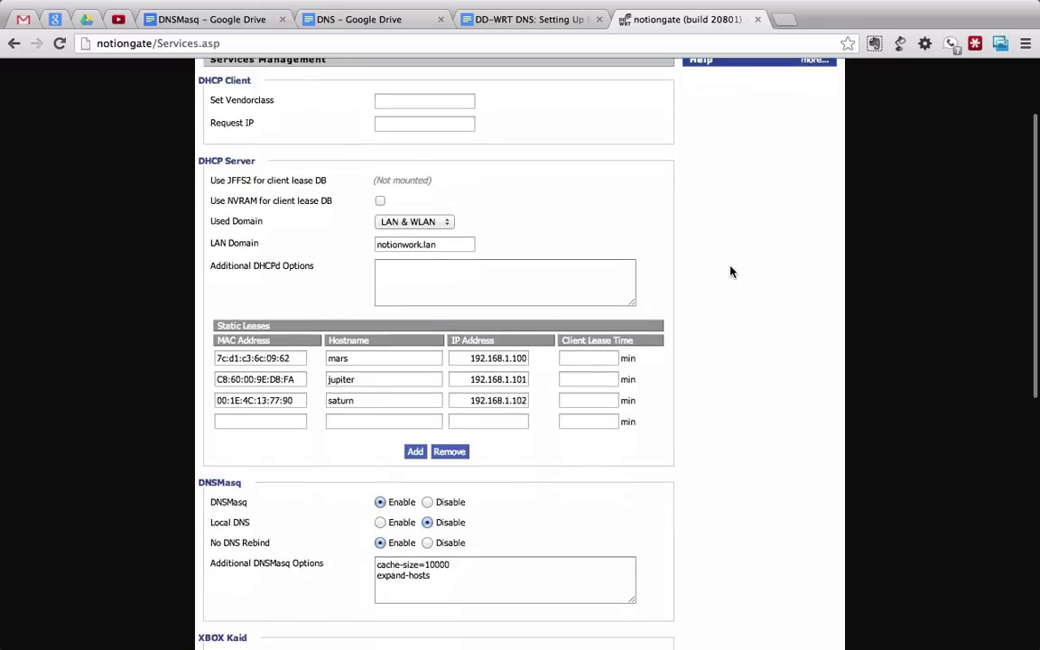
pyautogui.scroll(-2, 731, 271)
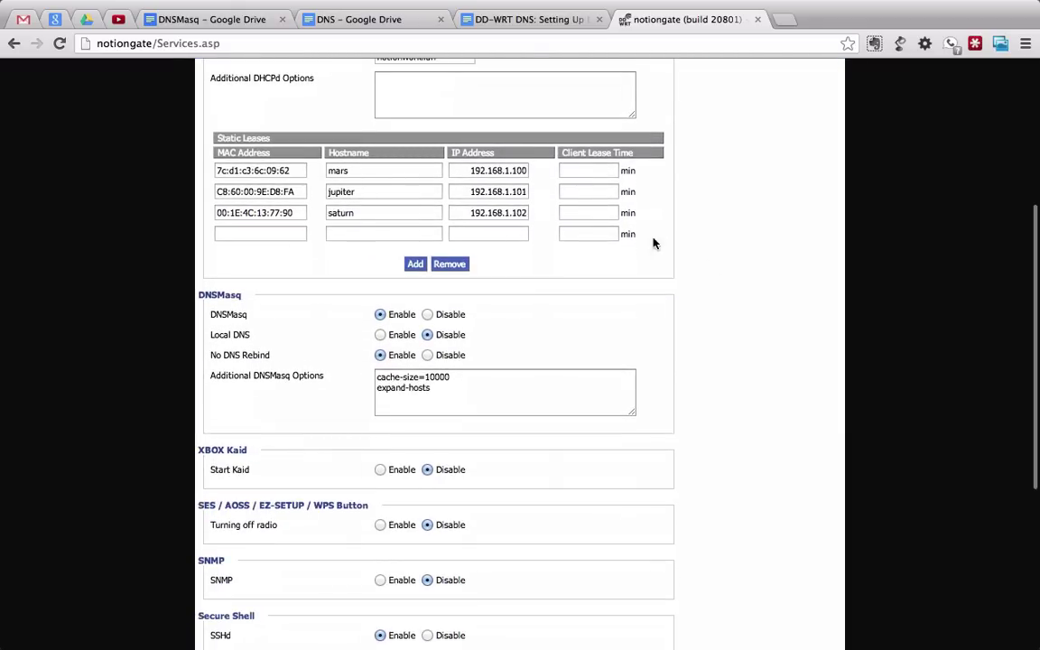
pyautogui.scroll(5, 269, 280)
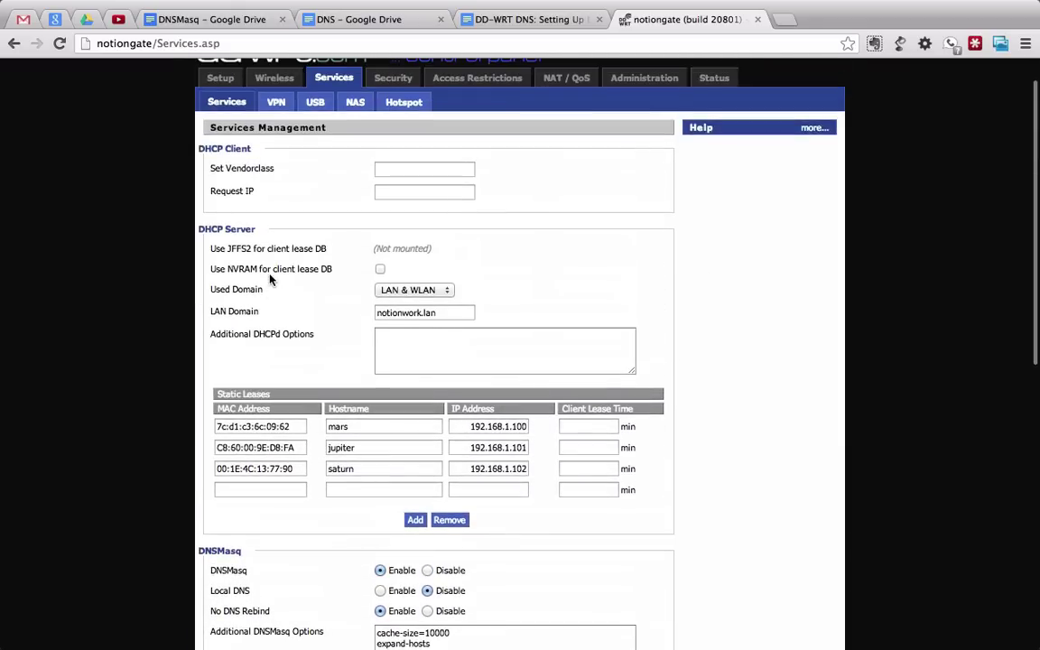
pyautogui.click(234, 78)
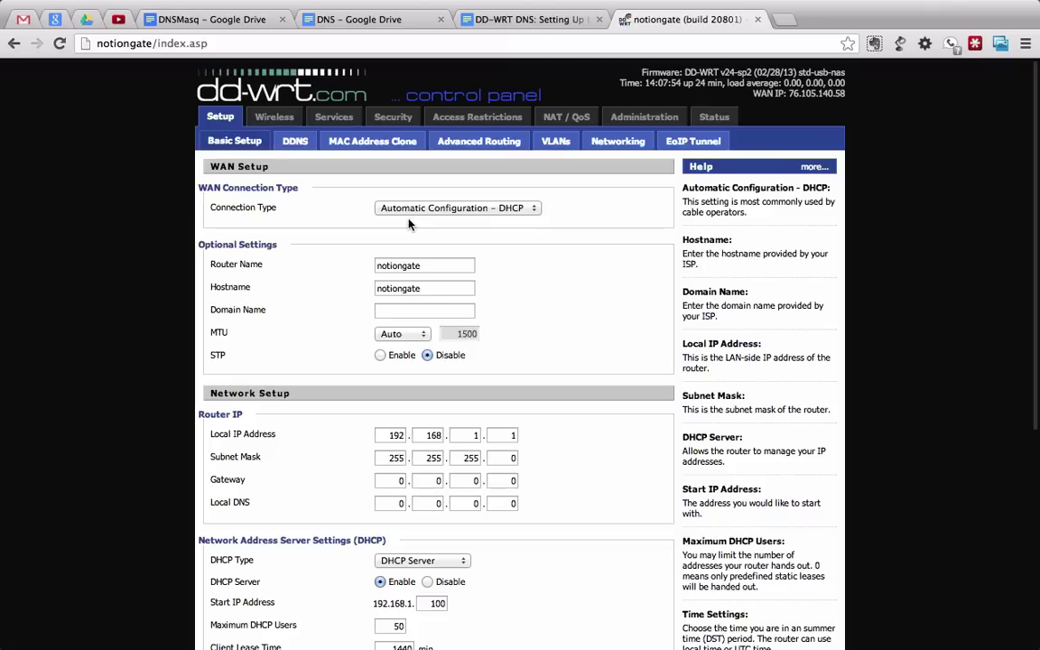
pyautogui.scroll(-2, 388, 465)
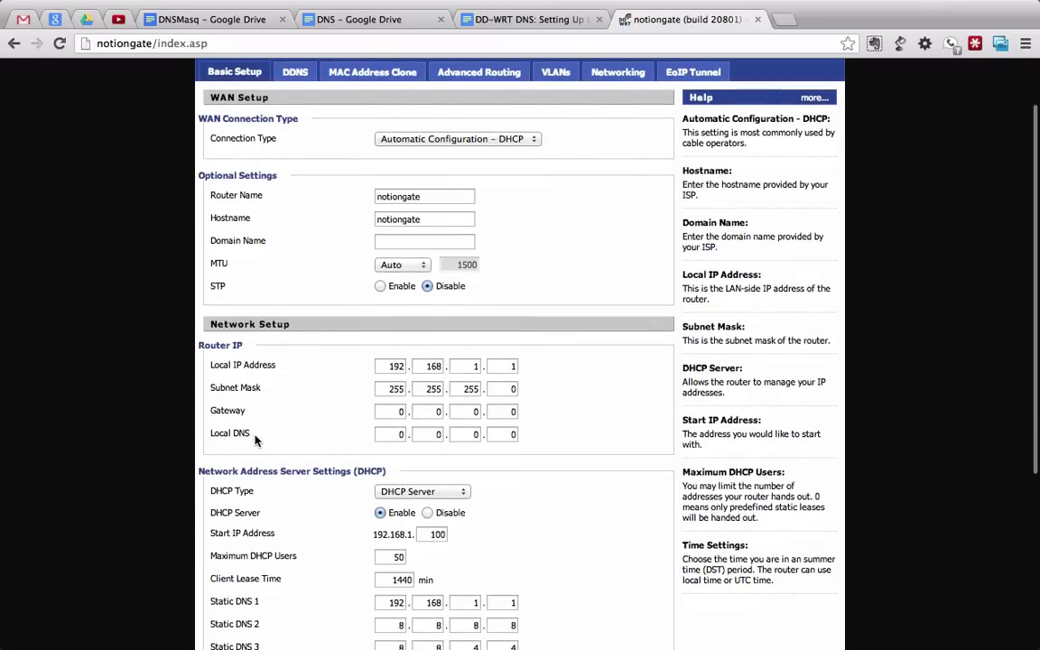
pyautogui.moveTo(250, 433); pyautogui.dragTo(210, 430)
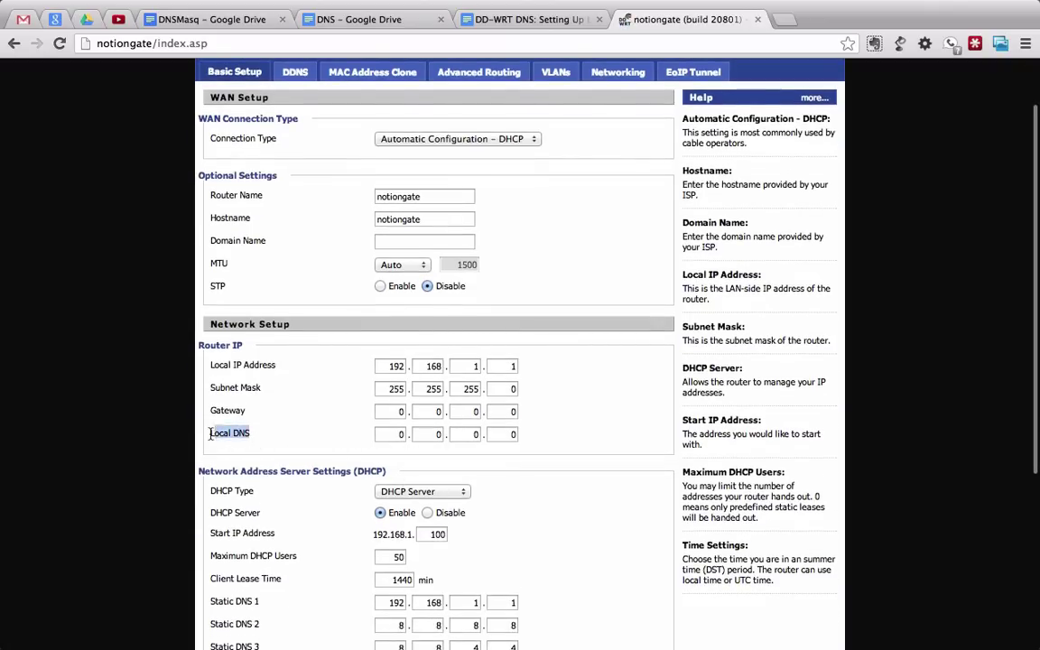
pyautogui.click(389, 434)
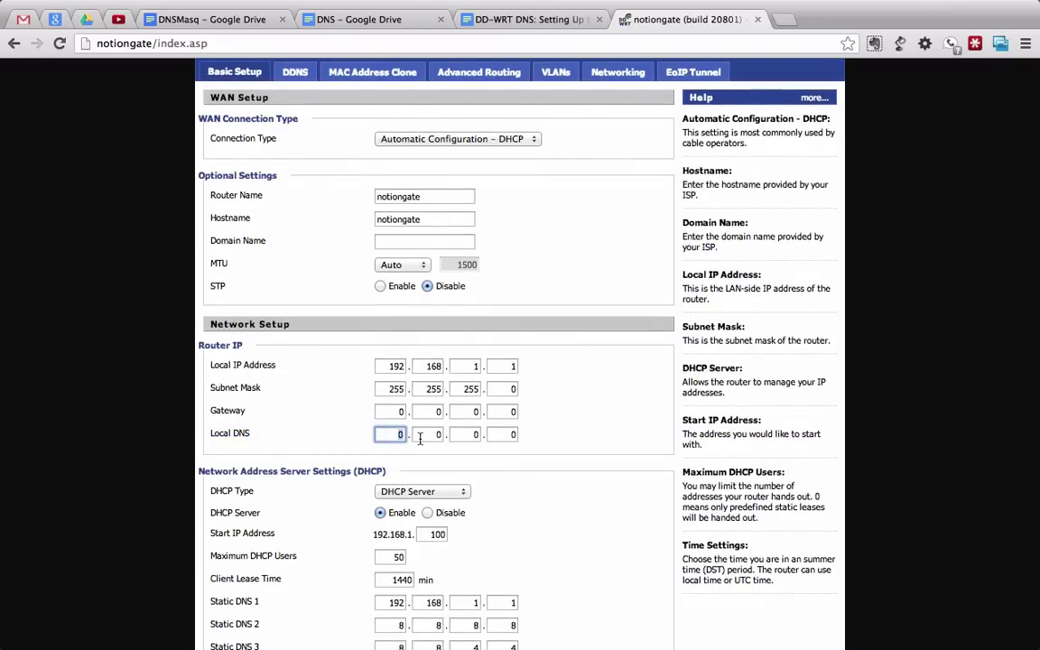
pyautogui.click(434, 434)
pyautogui.click(474, 434)
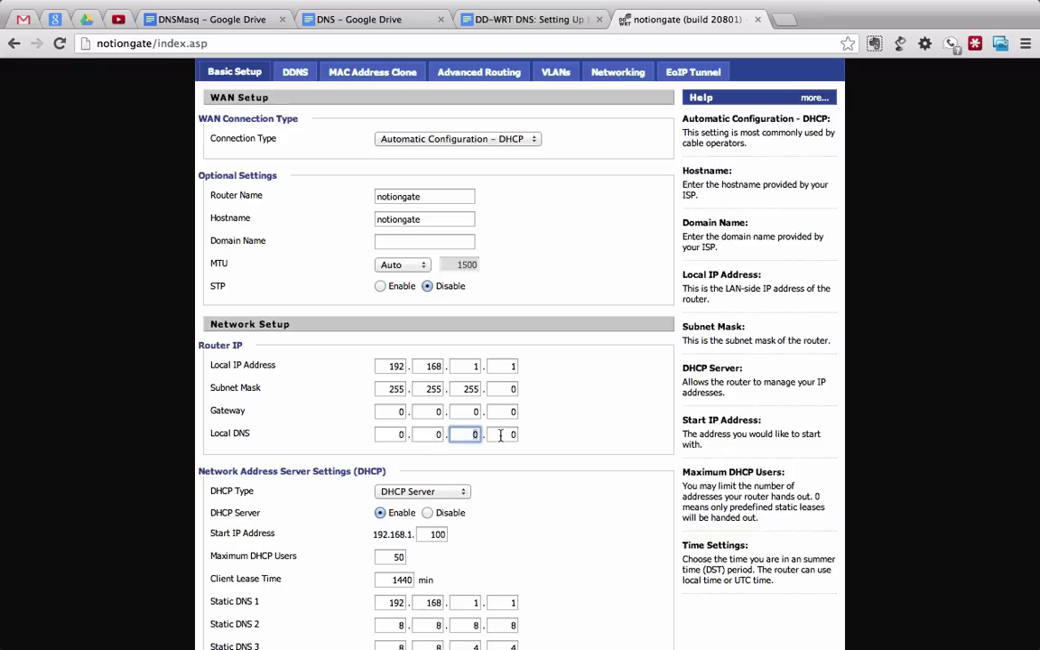
pyautogui.click(504, 434)
pyautogui.scroll(2, 515, 435)
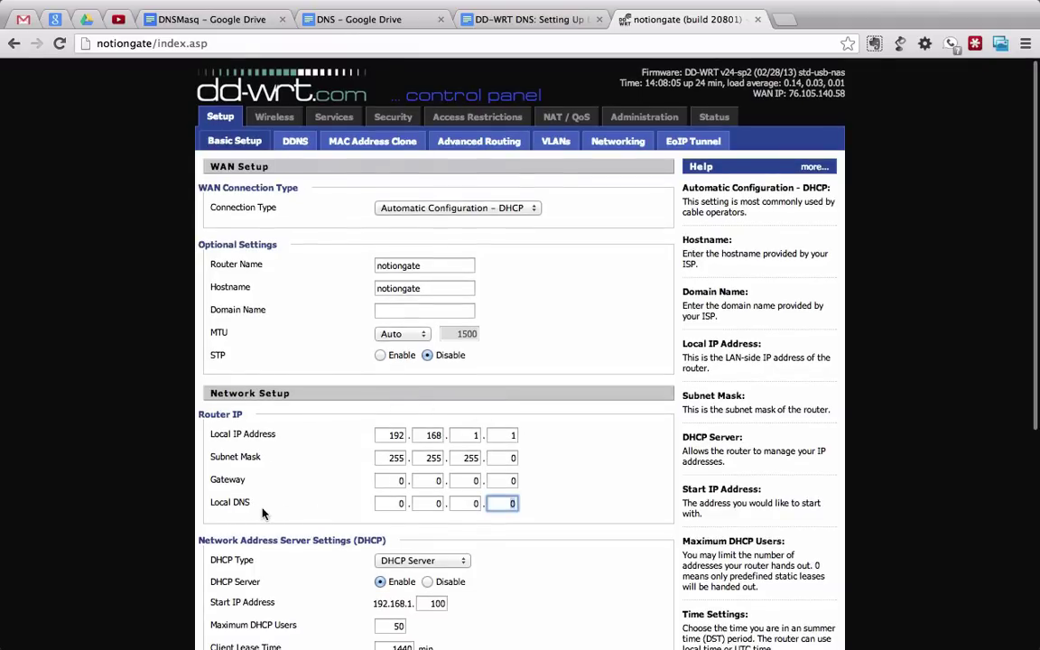
pyautogui.tripleClick(211, 502)
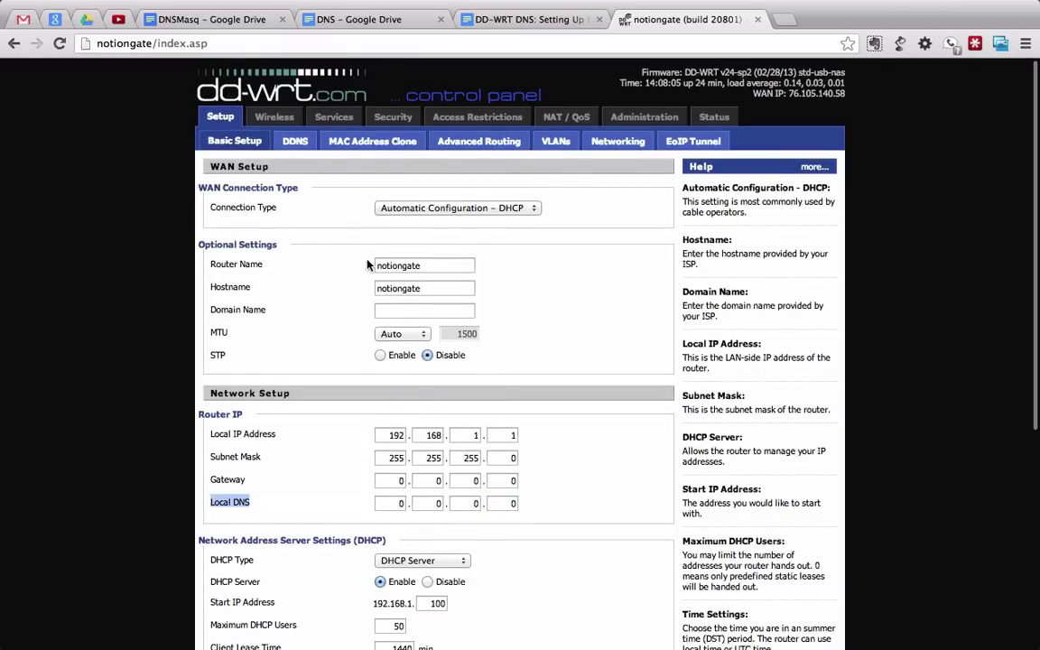
pyautogui.click(347, 121)
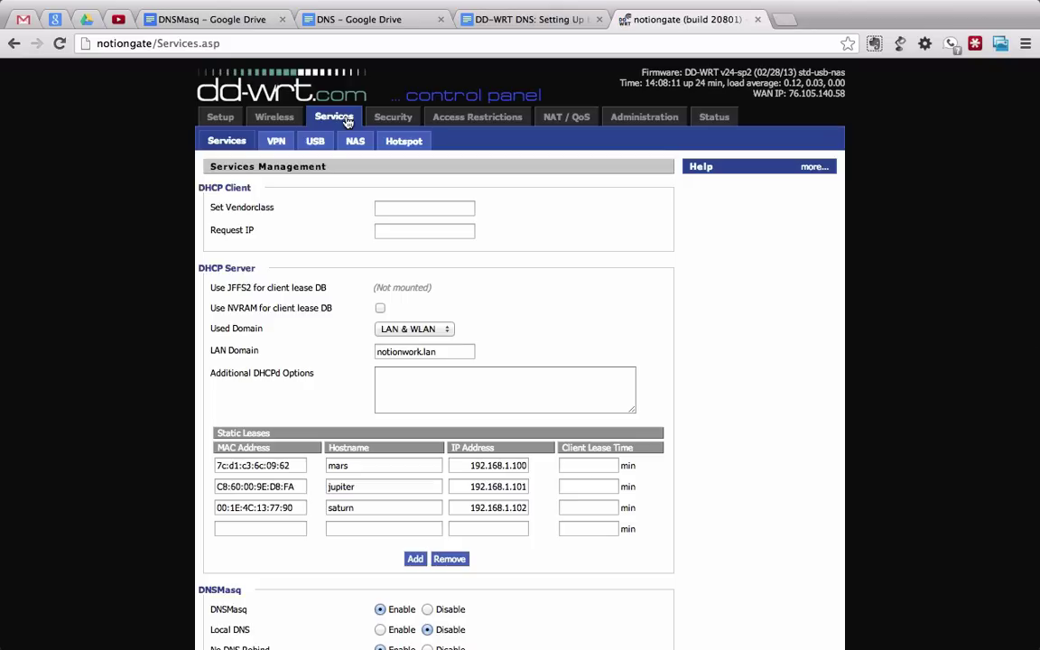
pyautogui.scroll(-4, 395, 204)
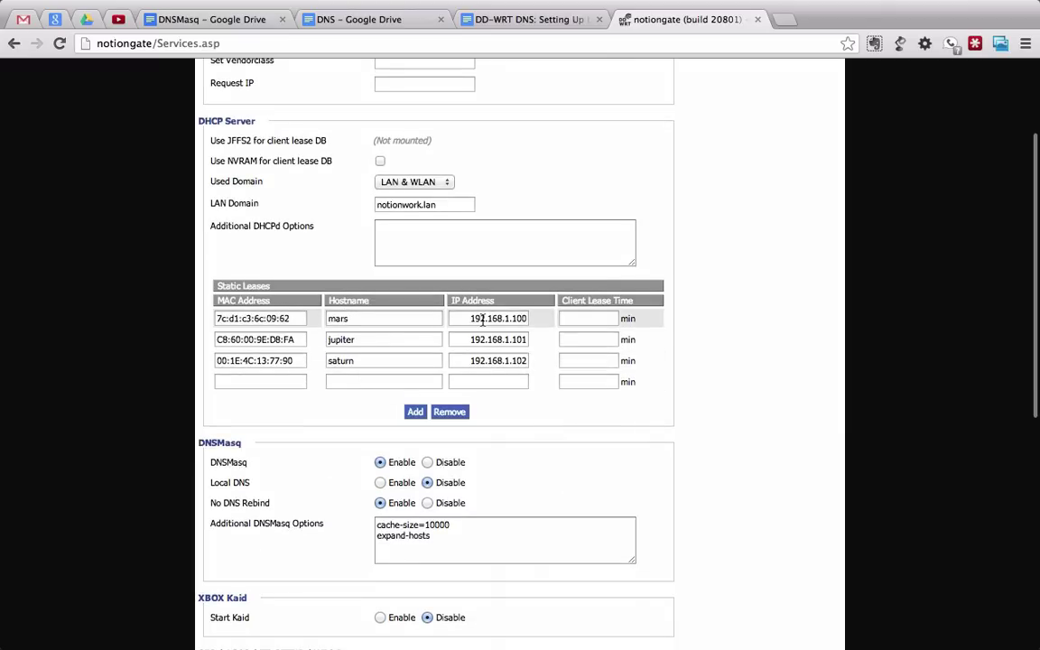
pyautogui.scroll(-1, 483, 320)
pyautogui.scroll(-3, 483, 323)
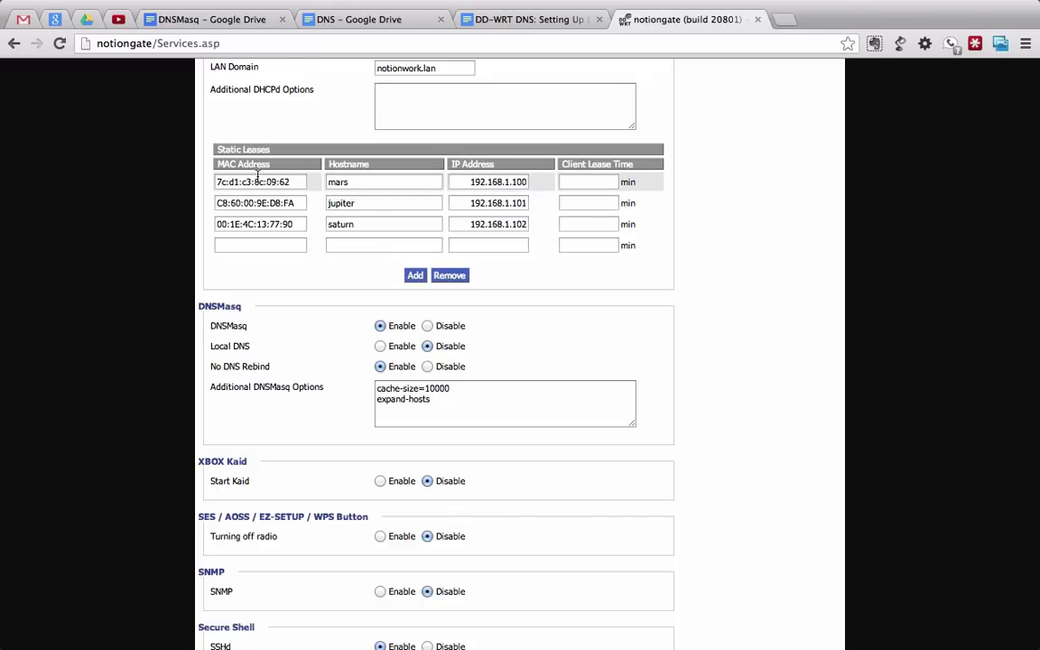
pyautogui.moveTo(466, 181); pyautogui.dragTo(537, 187)
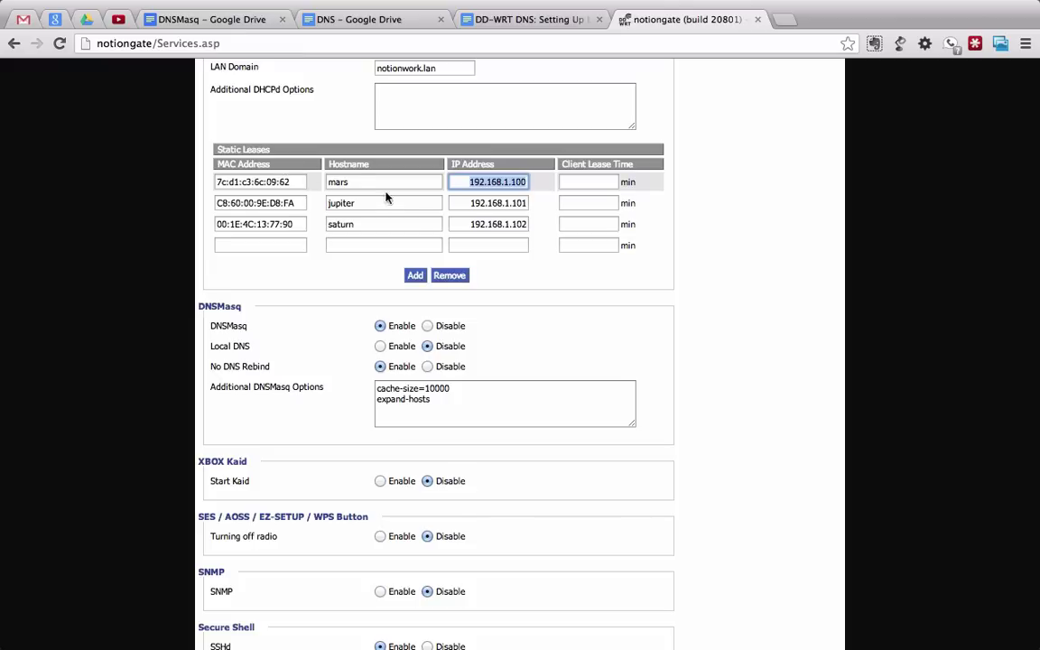
pyautogui.moveTo(361, 181); pyautogui.dragTo(328, 182)
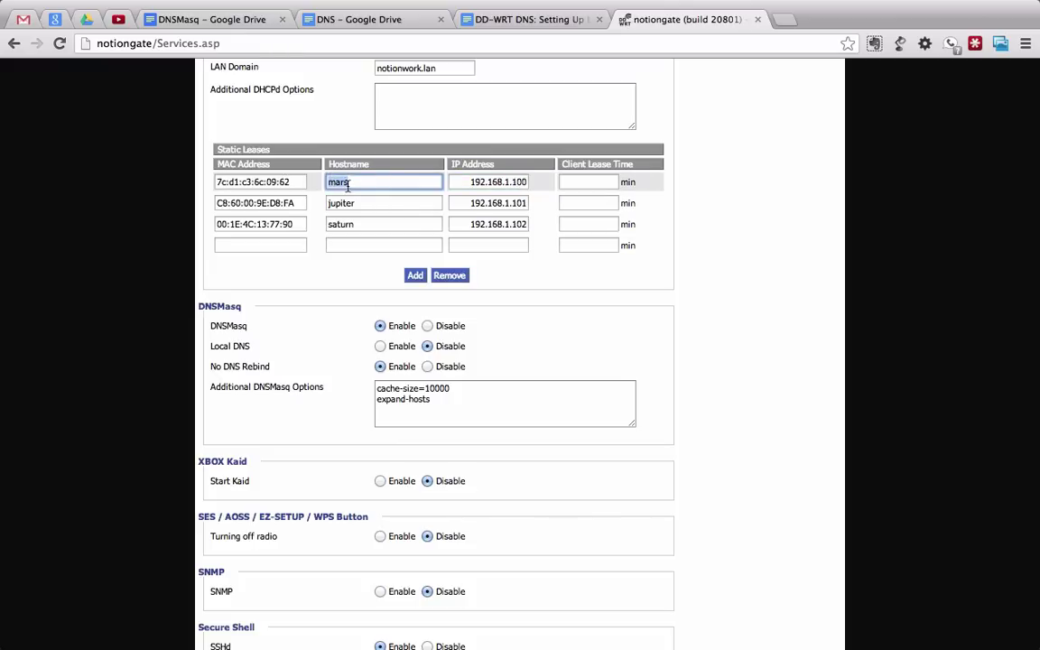
pyautogui.click(522, 184)
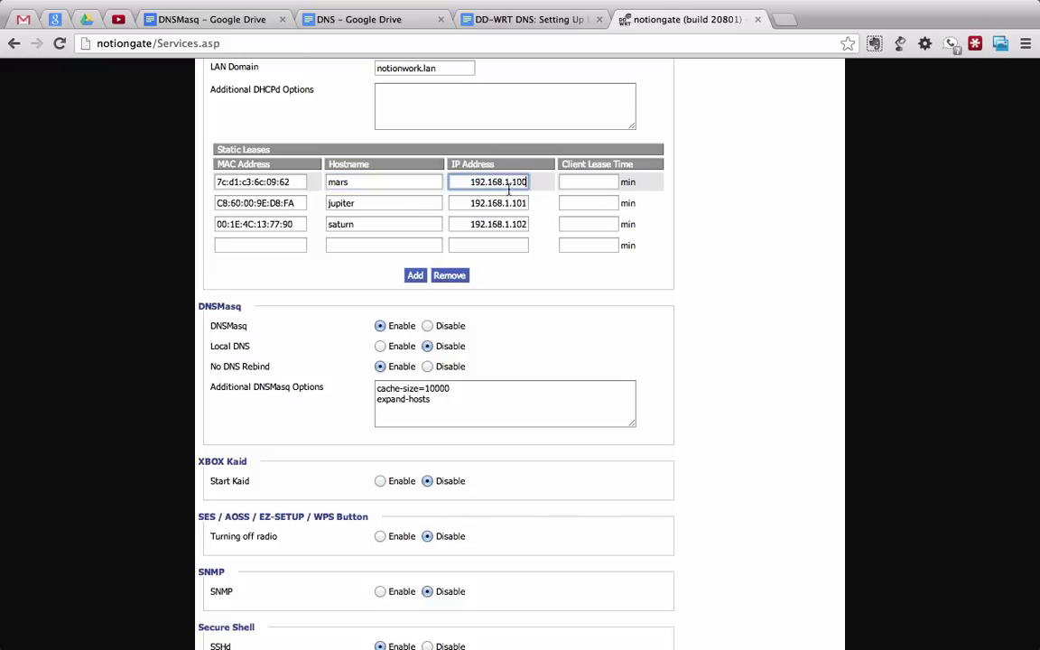
pyautogui.scroll(-1, 447, 351)
pyautogui.click(451, 388)
pyautogui.write('dhcp')
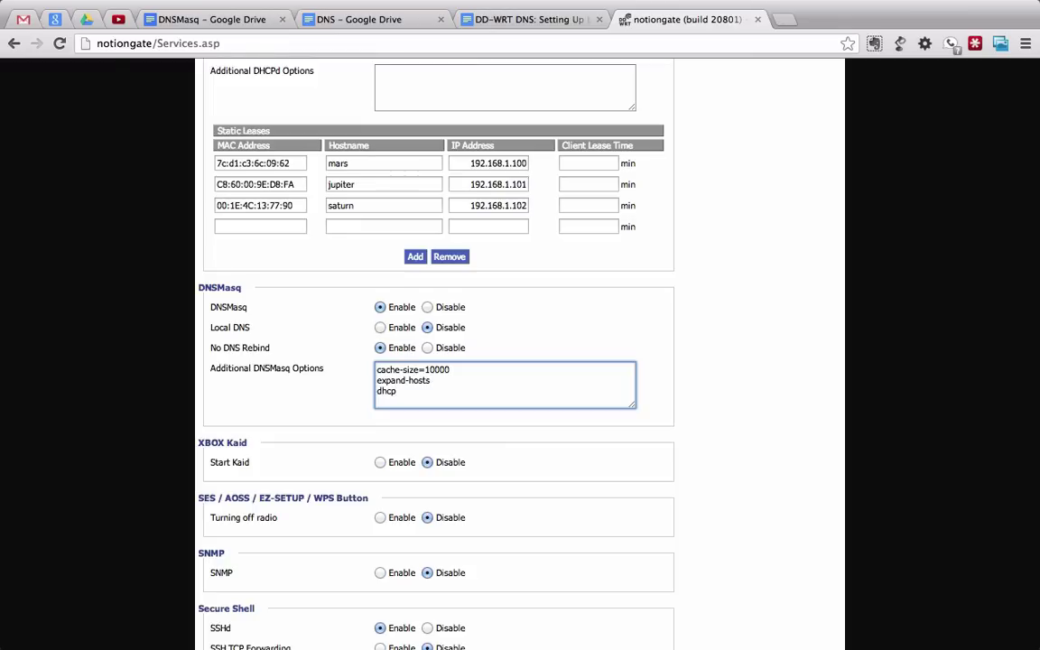
# - Replace the abandoned dhcp-host line with DNSMasq option address=/venus.notionwork.lan/192.168.1.103
pyautogui.write('-hpst')
pyautogui.press('BackSpace')
pyautogui.write('ost')
pyautogui.press('BackSpace')
pyautogui.press('BackSpace')
pyautogui.press('BackSpace')
pyautogui.press('BackSpace')
pyautogui.press('BackSpace')
pyautogui.press('BackSpace')
pyautogui.write('enus.n')
pyautogui.write('otionwork.lan/192.168.')
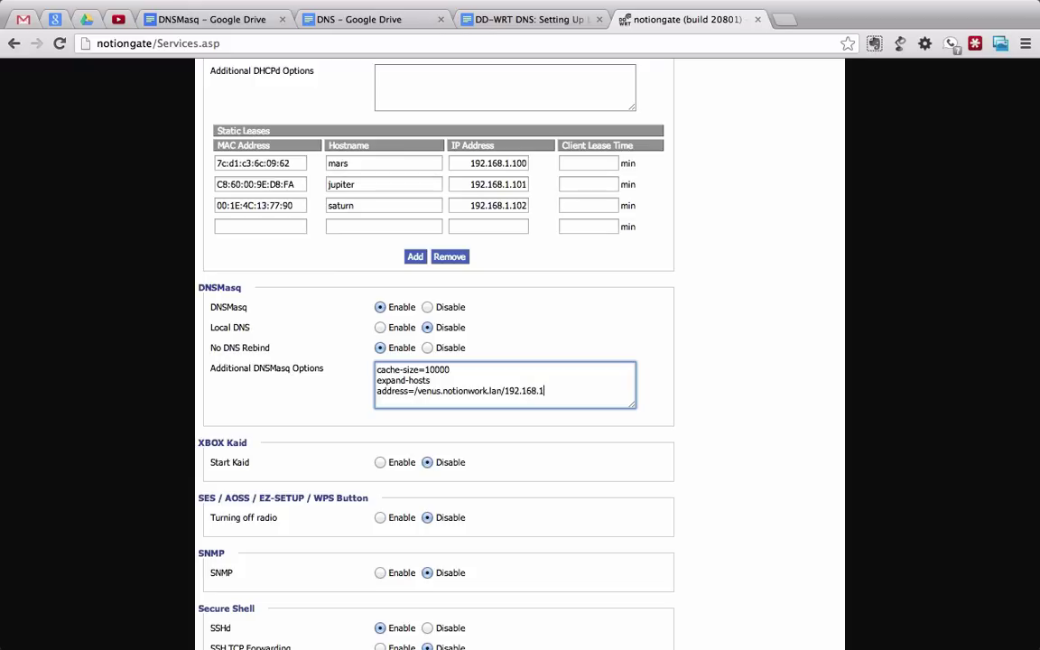
pyautogui.write('103/')
# - Confirm Basic Setup's Static DNS 1 is 192.168.1.1 and save the settings
pyautogui.scroll(3, 738, 318)
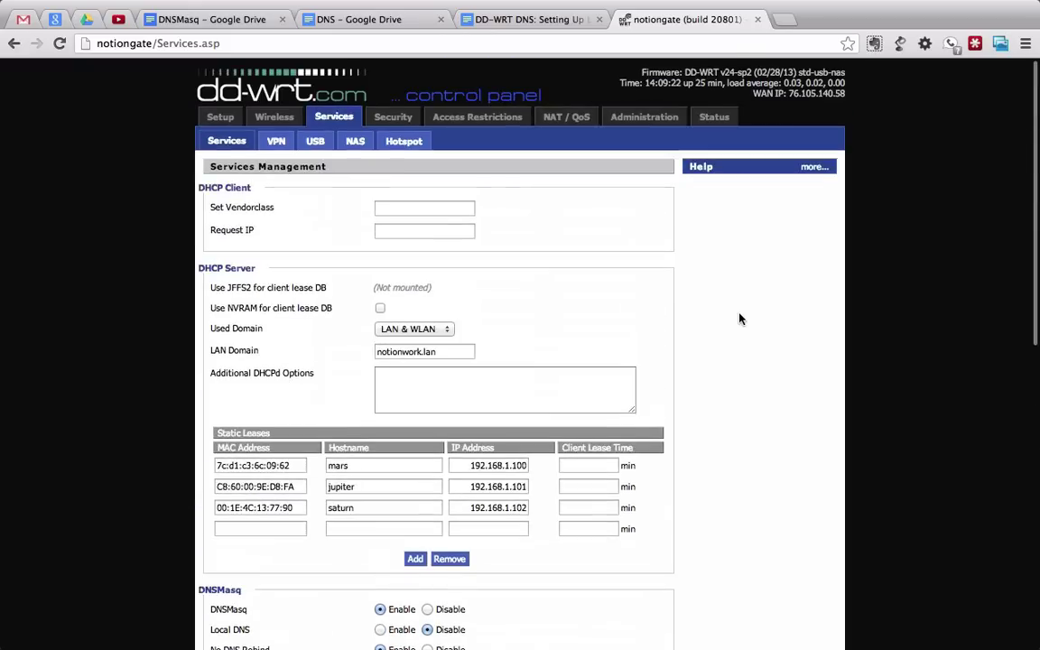
pyautogui.scroll(-2, 738, 318)
pyautogui.scroll(-5, 739, 318)
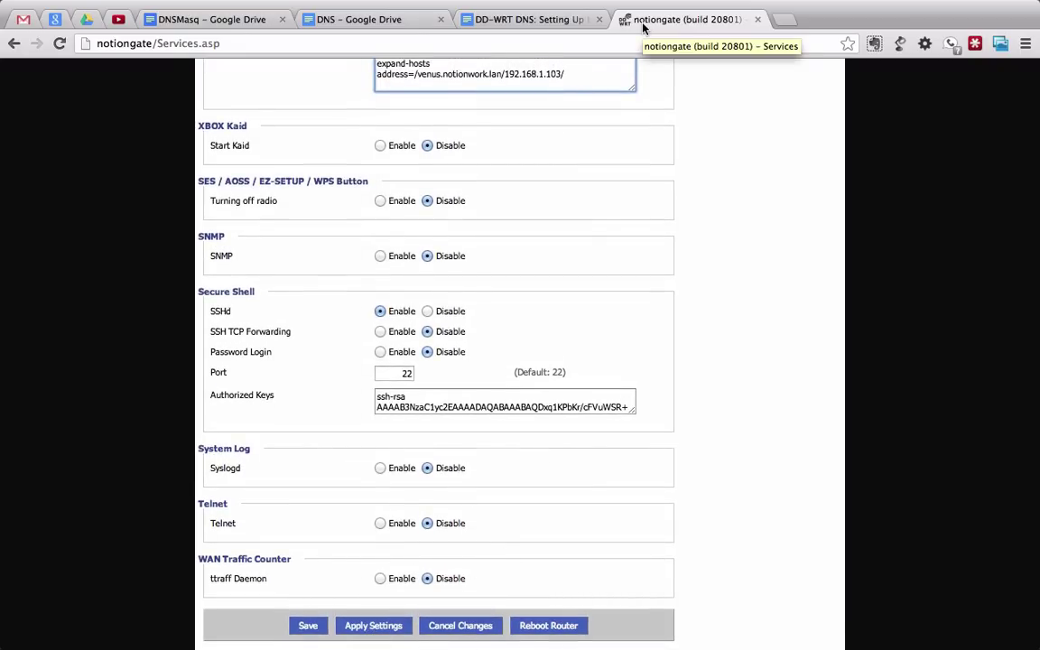
pyautogui.scroll(10, 650, 164)
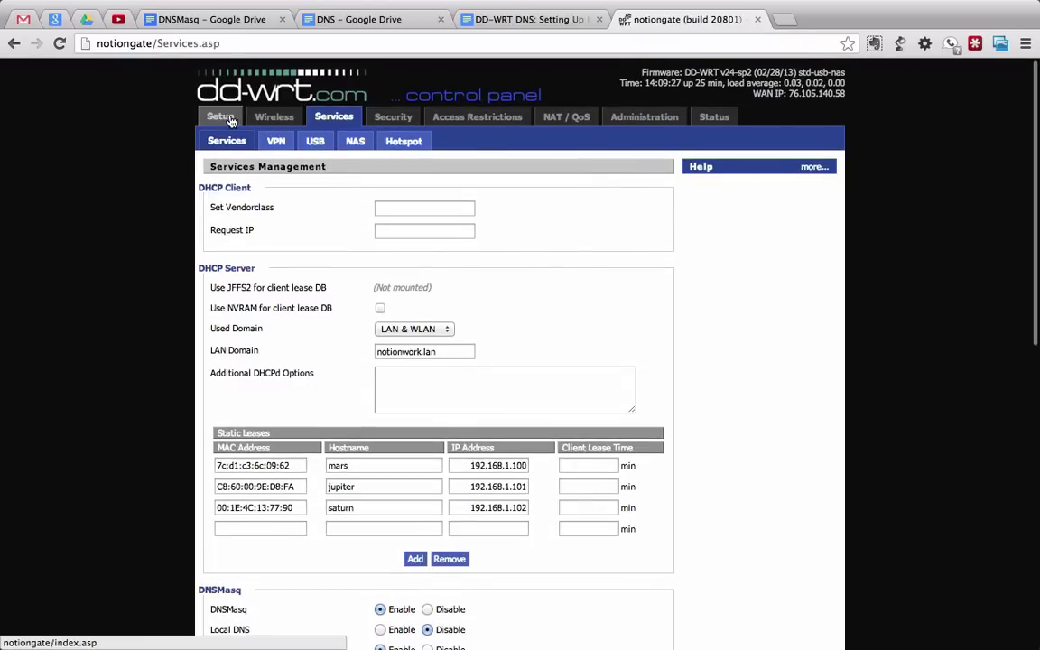
pyautogui.click(226, 118)
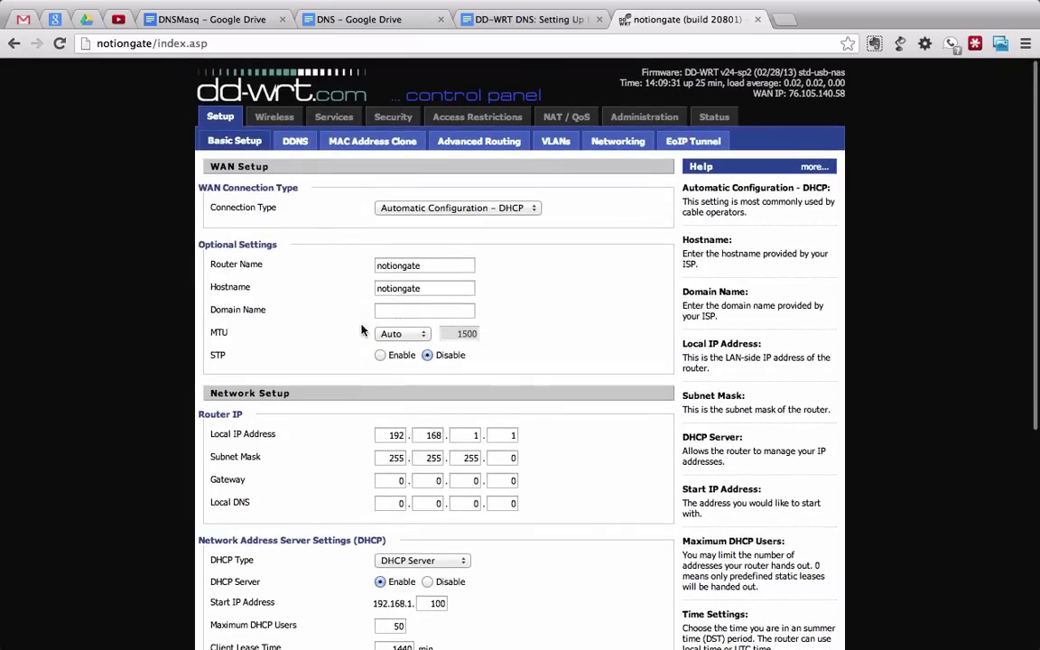
pyautogui.scroll(-5, 405, 316)
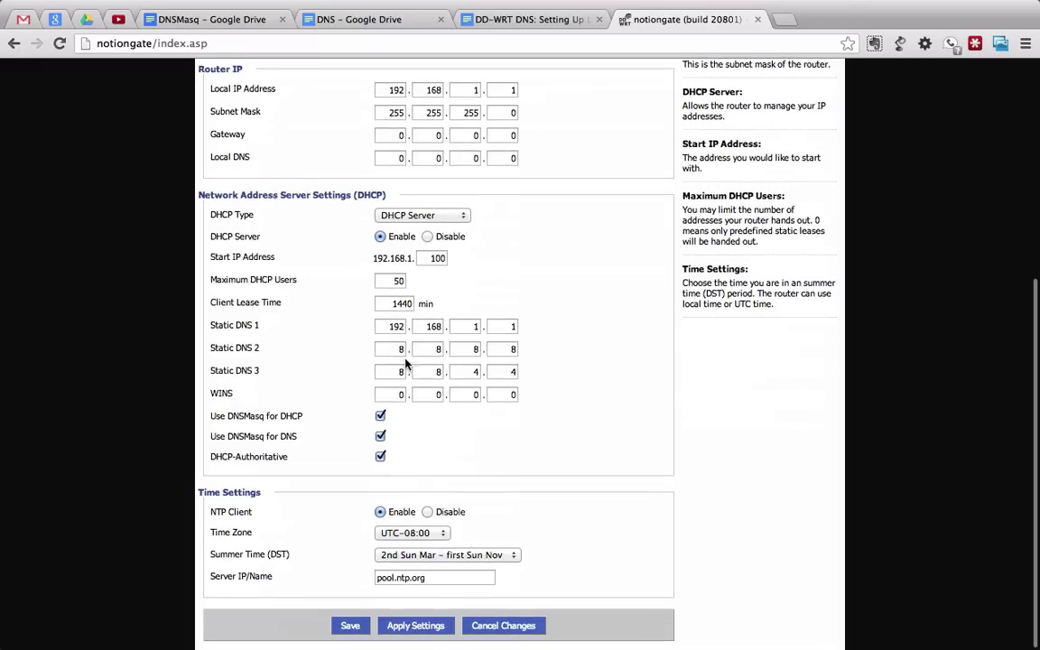
pyautogui.doubleClick(384, 328)
pyautogui.press('Tab')
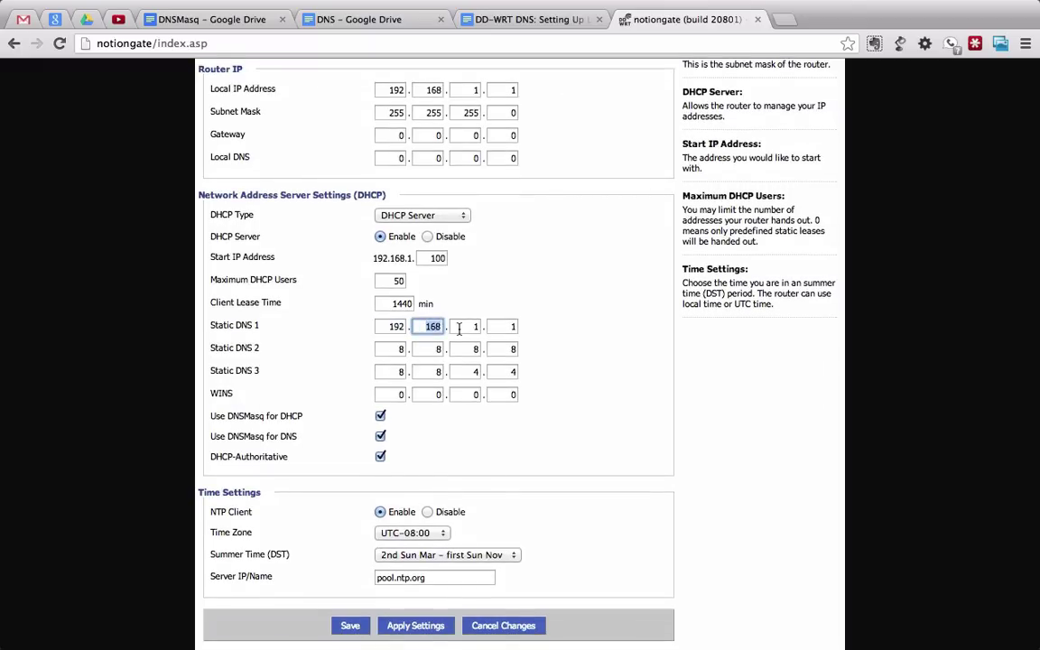
pyautogui.press('Tab')
pyautogui.press('Tab')
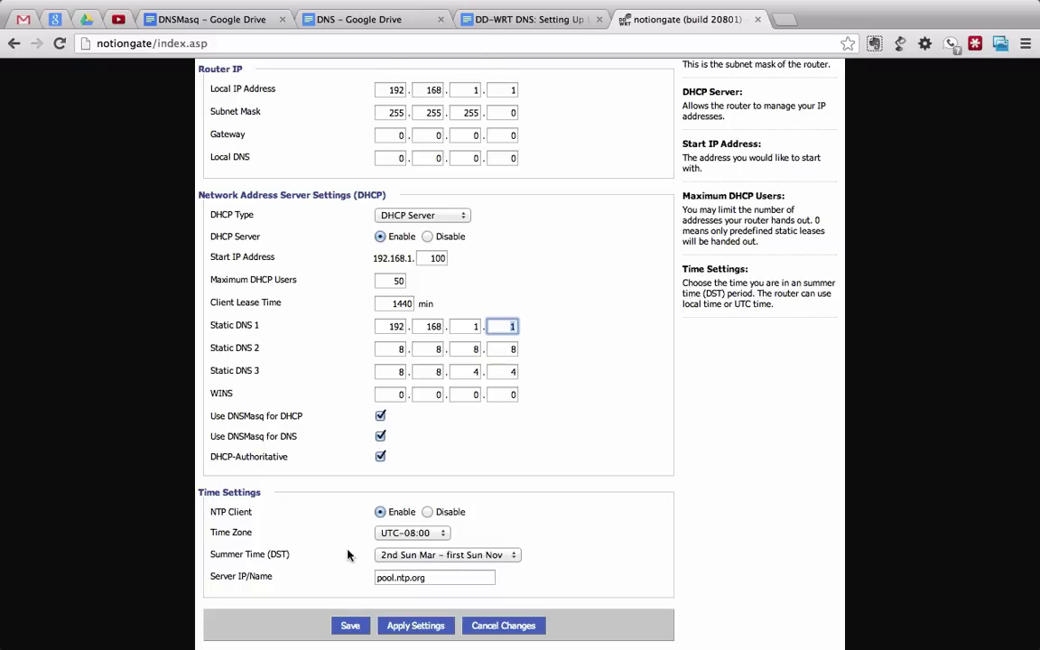
pyautogui.click(348, 626)
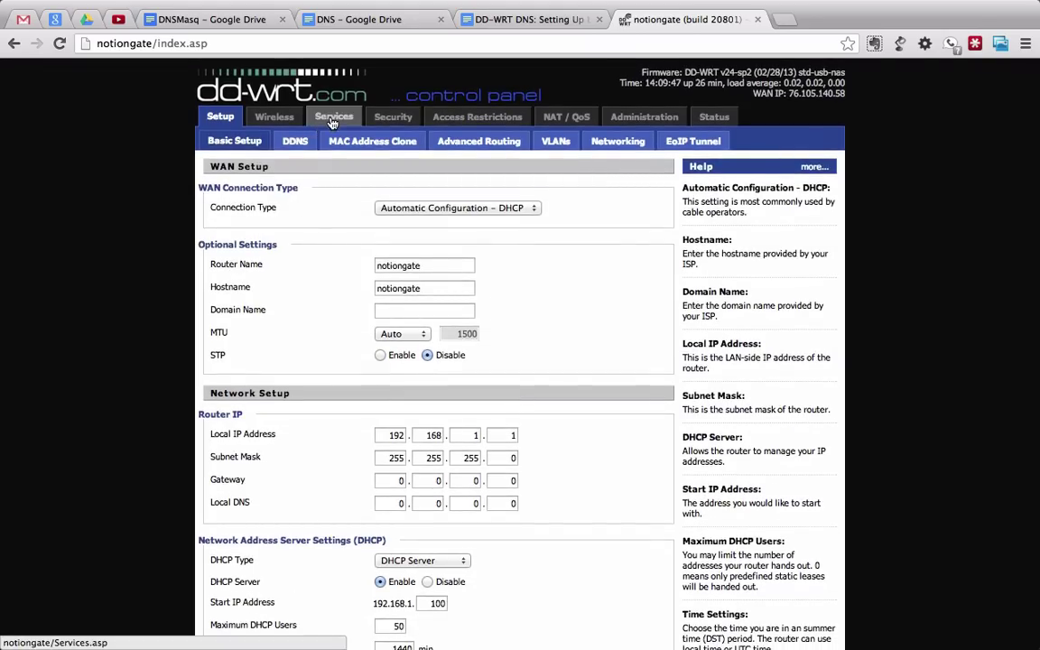
# - Check that Services' DNSMasq options now hold only cache-size=10000 and expand-hosts
pyautogui.click(332, 123)
pyautogui.scroll(-15, 390, 370)
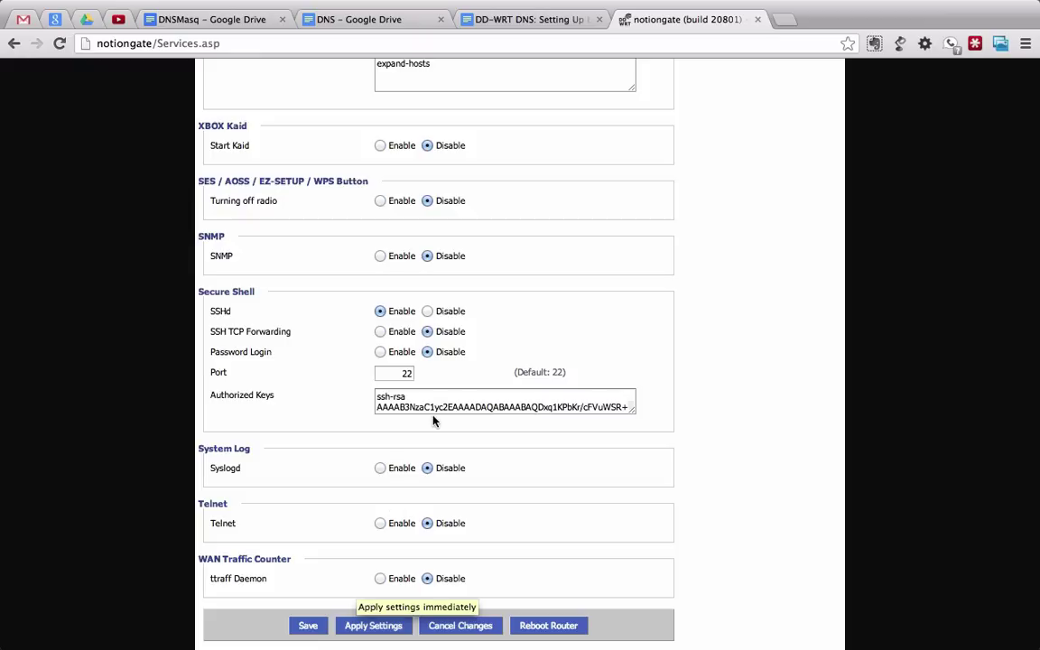
pyautogui.scroll(5, 433, 420)
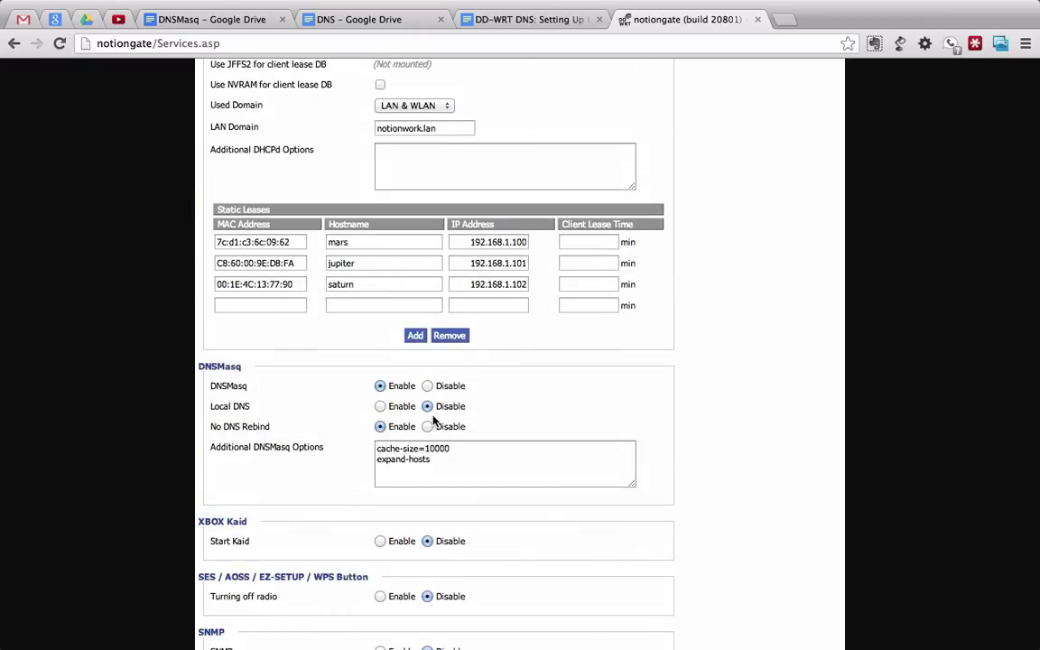
pyautogui.scroll(3, 433, 420)
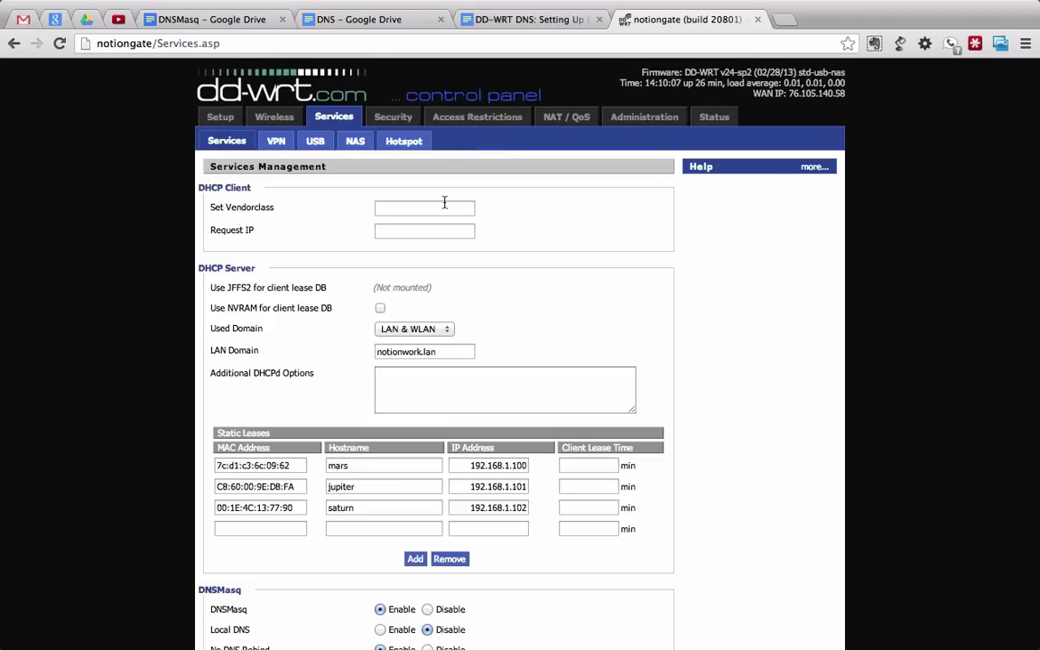
pyautogui.scroll(-2, 446, 202)
pyautogui.scroll(-5, 446, 202)
pyautogui.scroll(-2, 443, 205)
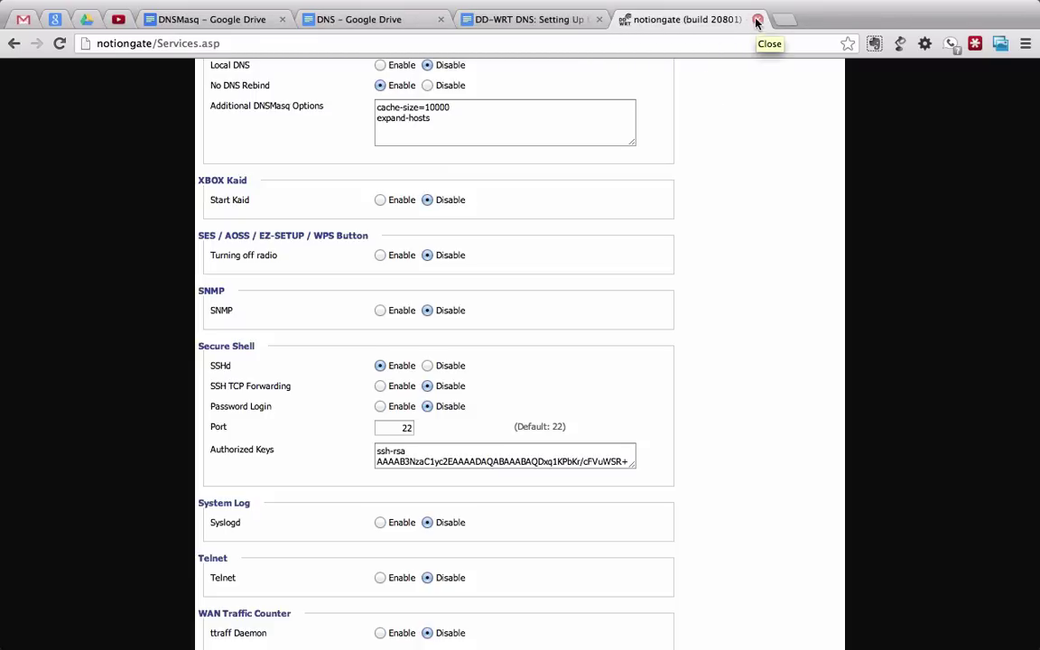
# - Turn Wi-Fi off and back on from the macOS Wi-Fi menu
pyautogui.click(711, 8)
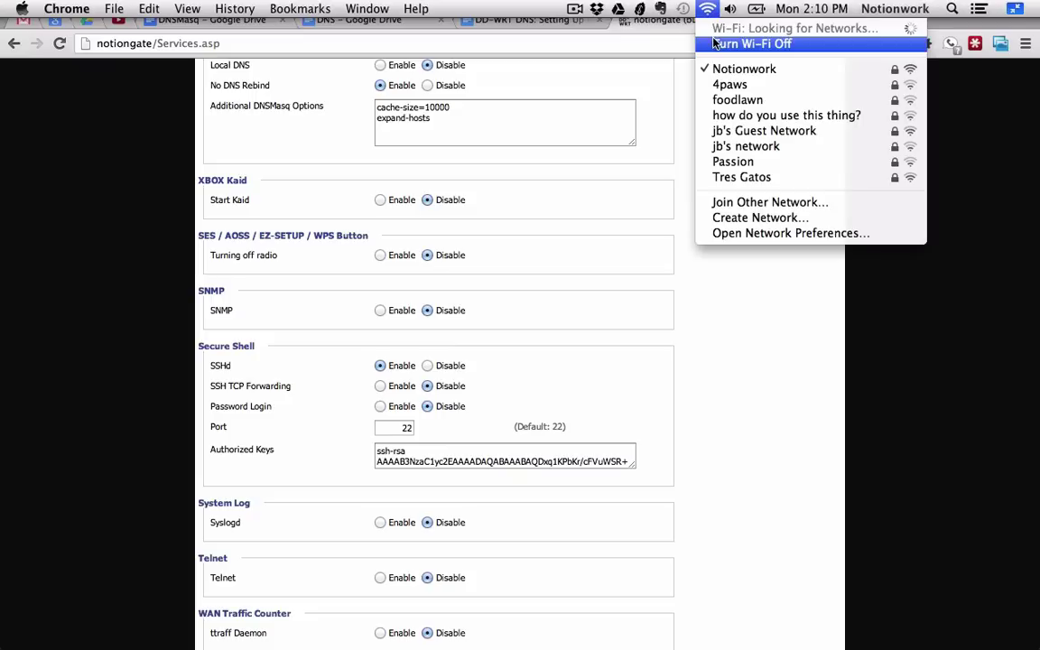
pyautogui.click(713, 43)
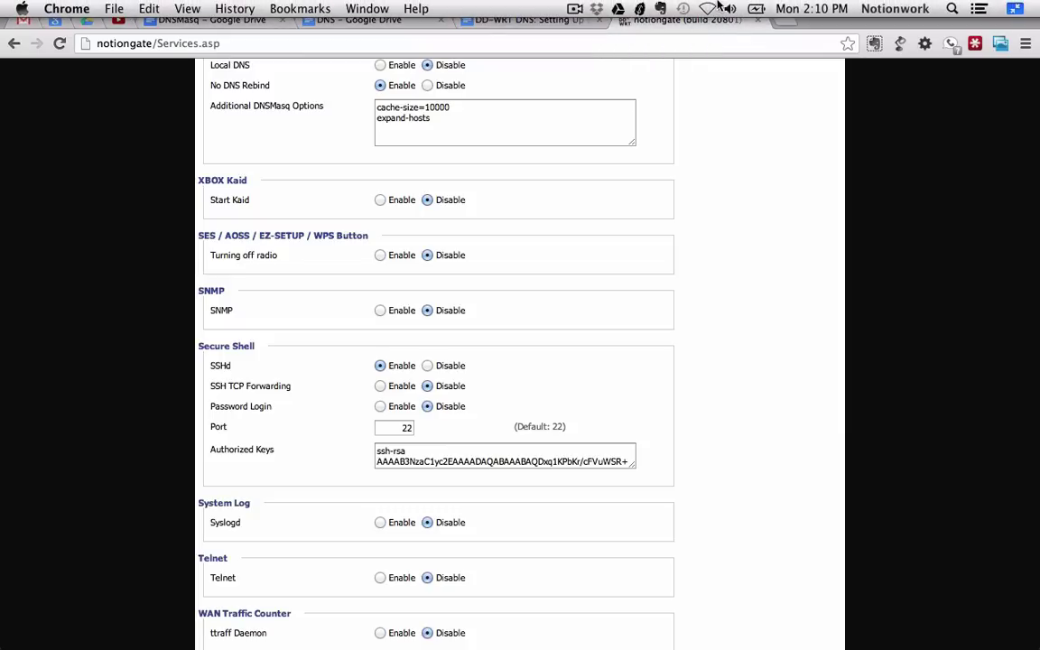
pyautogui.click(708, 8)
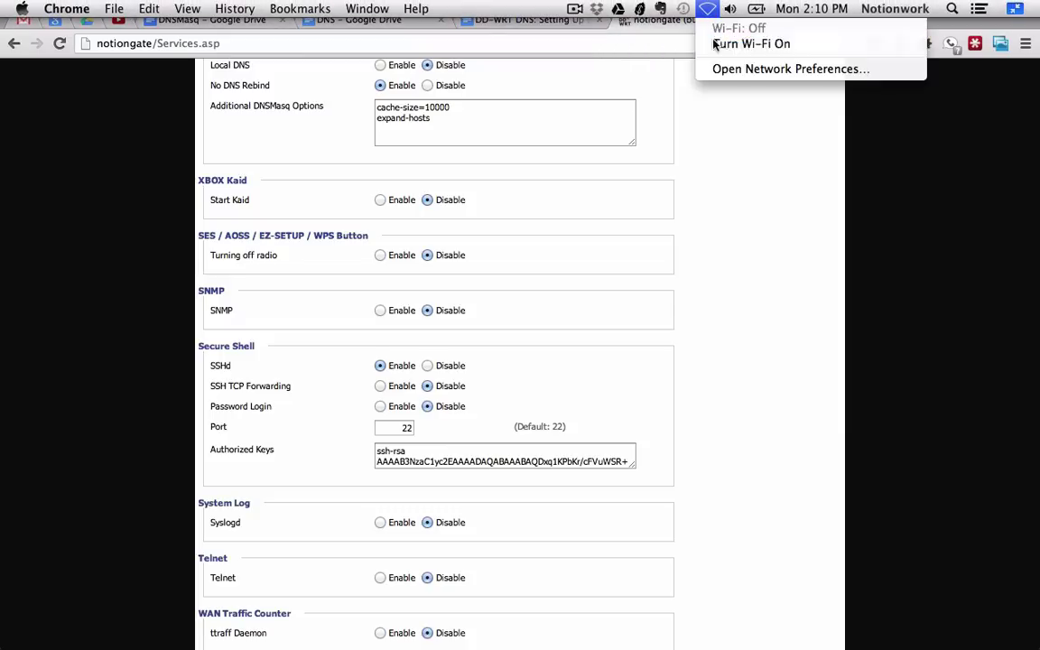
pyautogui.click(715, 42)
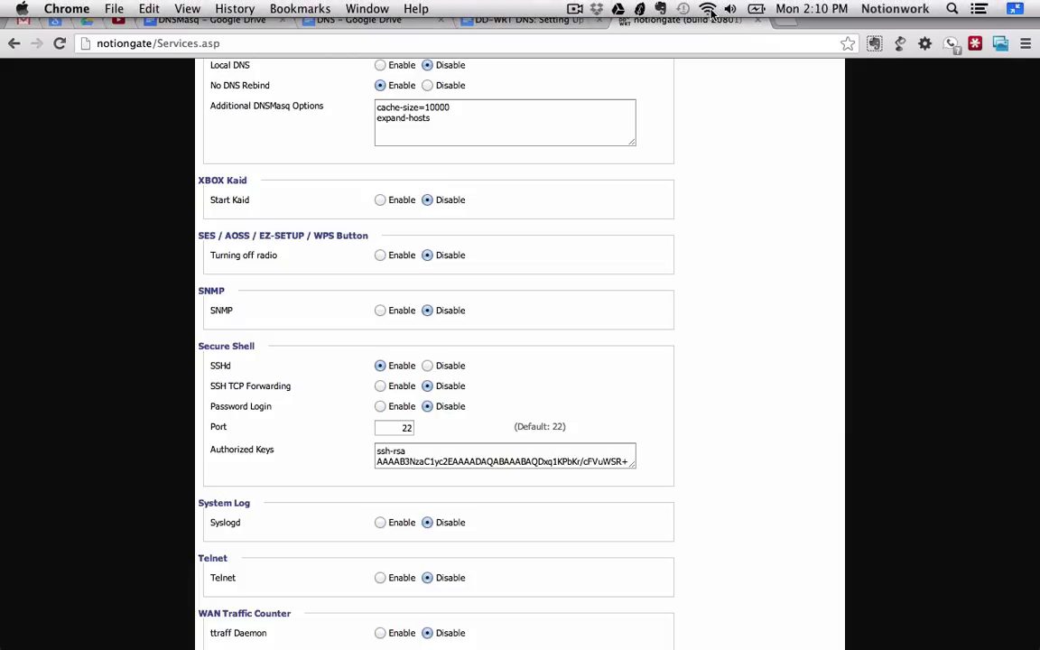
# - Load the notiongate router status page in a new browser tab
pyautogui.click(781, 22)
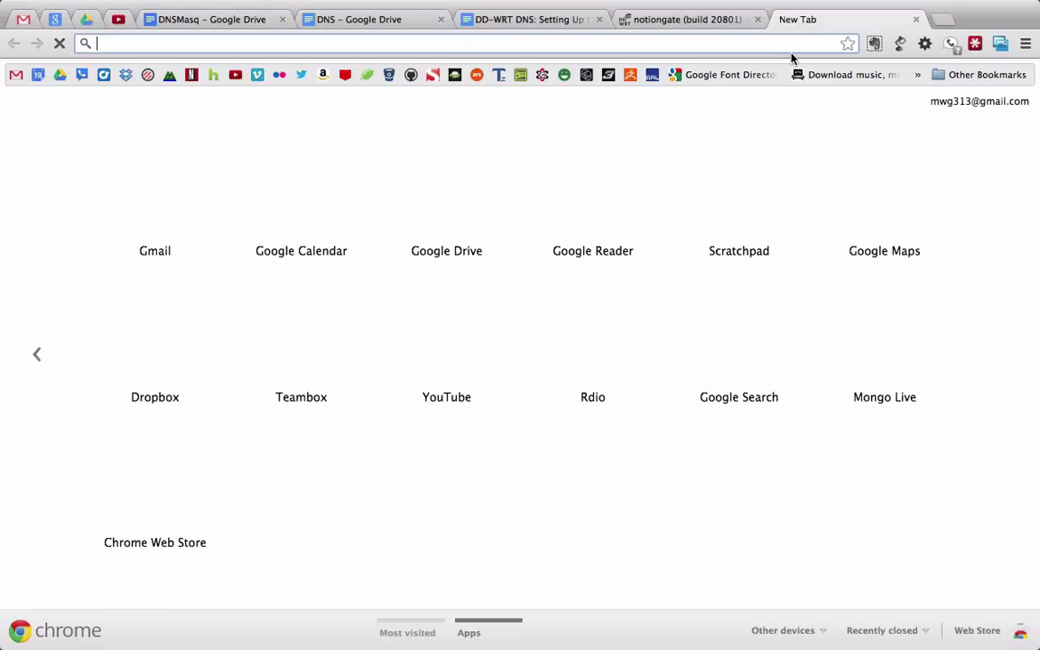
pyautogui.write('g')
pyautogui.press('BackSpace')
pyautogui.press('BackSpace')
pyautogui.write('notiongate')
pyautogui.press('Return')
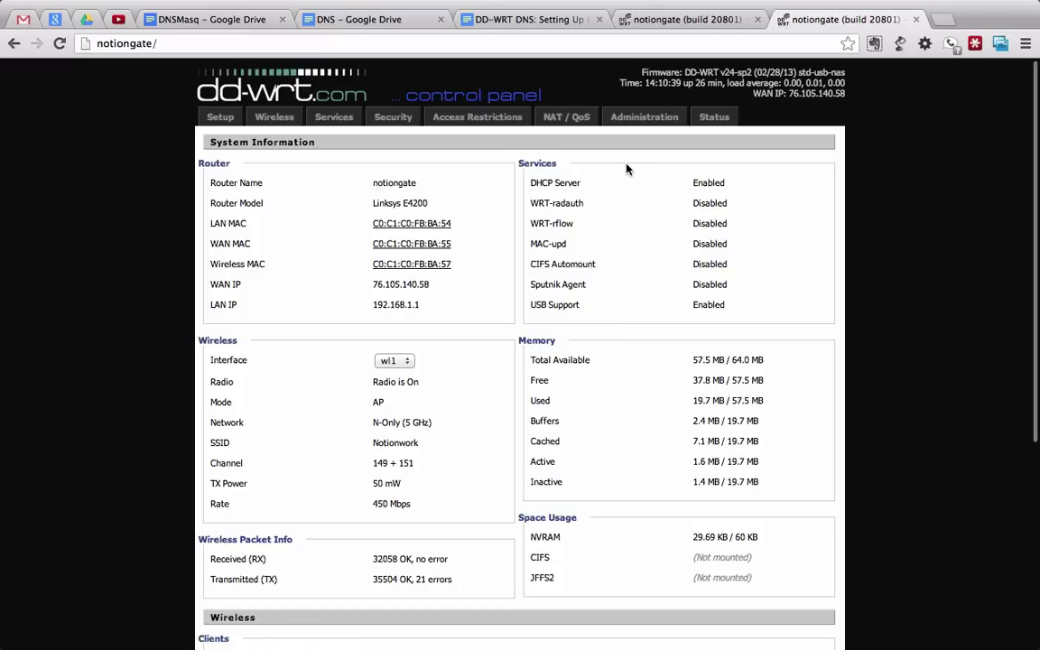
# - Close the extra notiongate tab, leaving the Basic Setup page with router IP 192.168.1.1
pyautogui.click(916, 19)
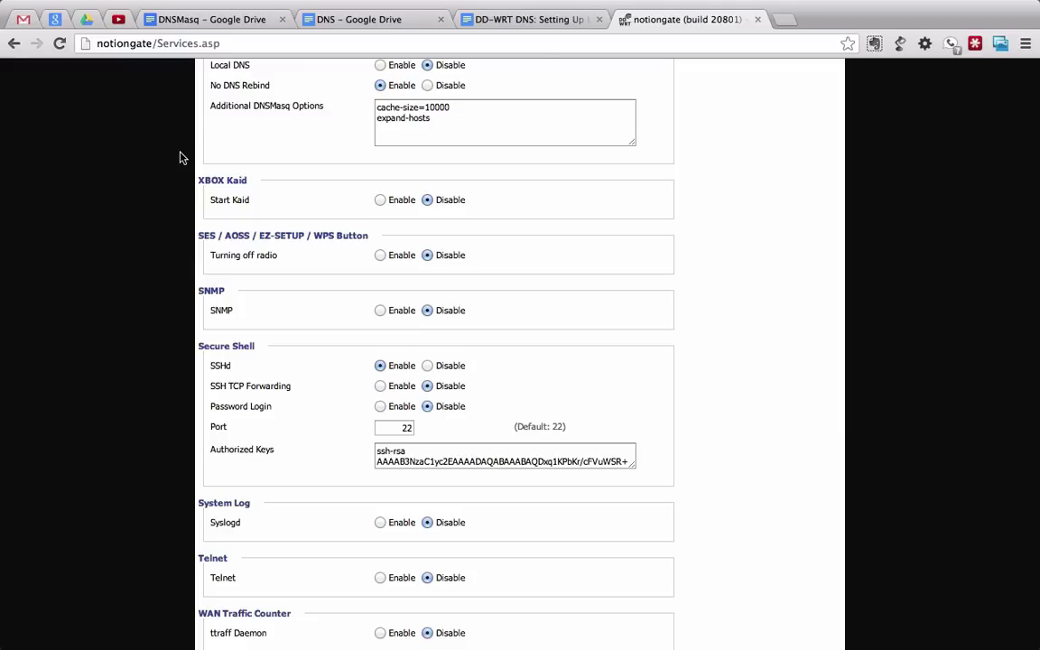
pyautogui.scroll(6, 180, 154)
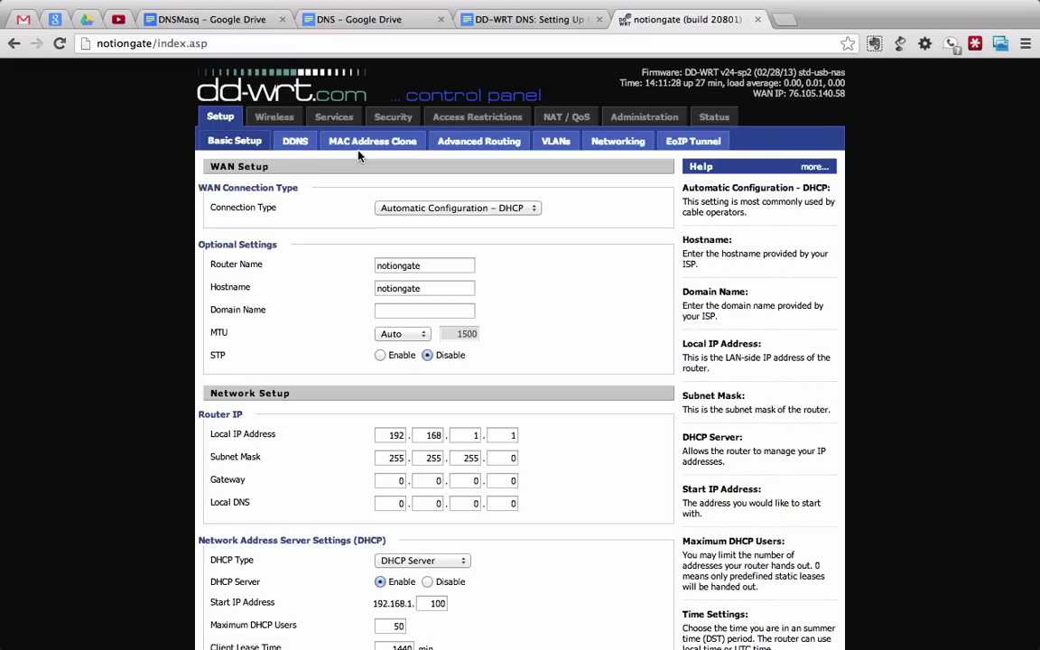
pyautogui.scroll(-2, 365, 248)
pyautogui.scroll(-3, 366, 247)
pyautogui.scroll(5, 366, 248)
pyautogui.scroll(-8, 365, 247)
pyautogui.scroll(5, 365, 248)
pyautogui.scroll(-2, 395, 235)
pyautogui.scroll(-3, 395, 235)
pyautogui.scroll(4, 395, 254)
pyautogui.scroll(1, 394, 253)
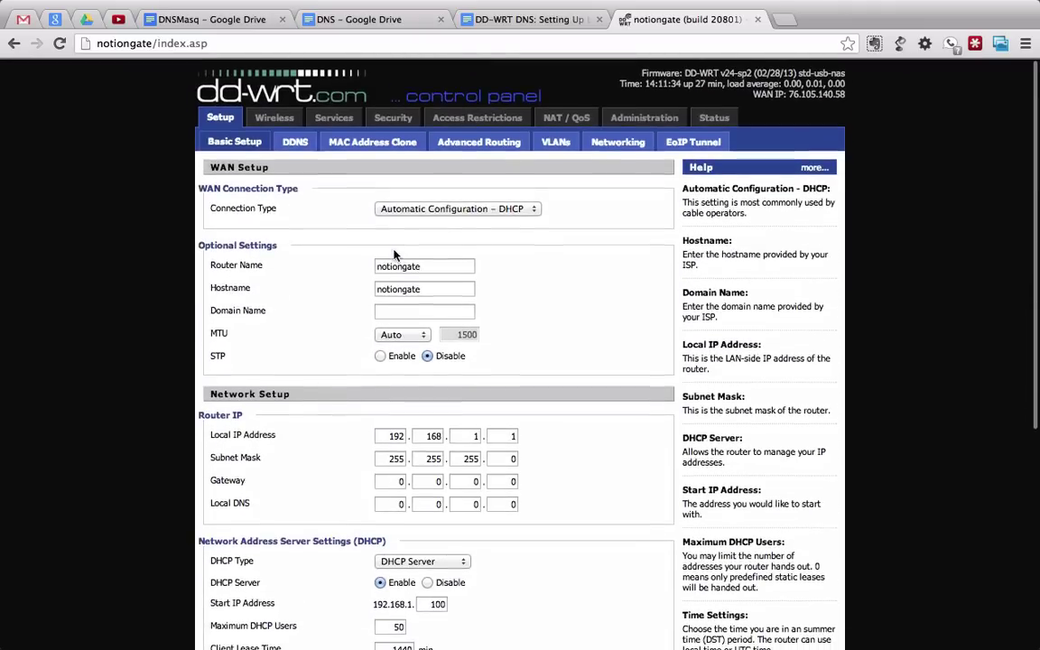
pyautogui.scroll(-2, 394, 252)
pyautogui.scroll(-1, 395, 252)
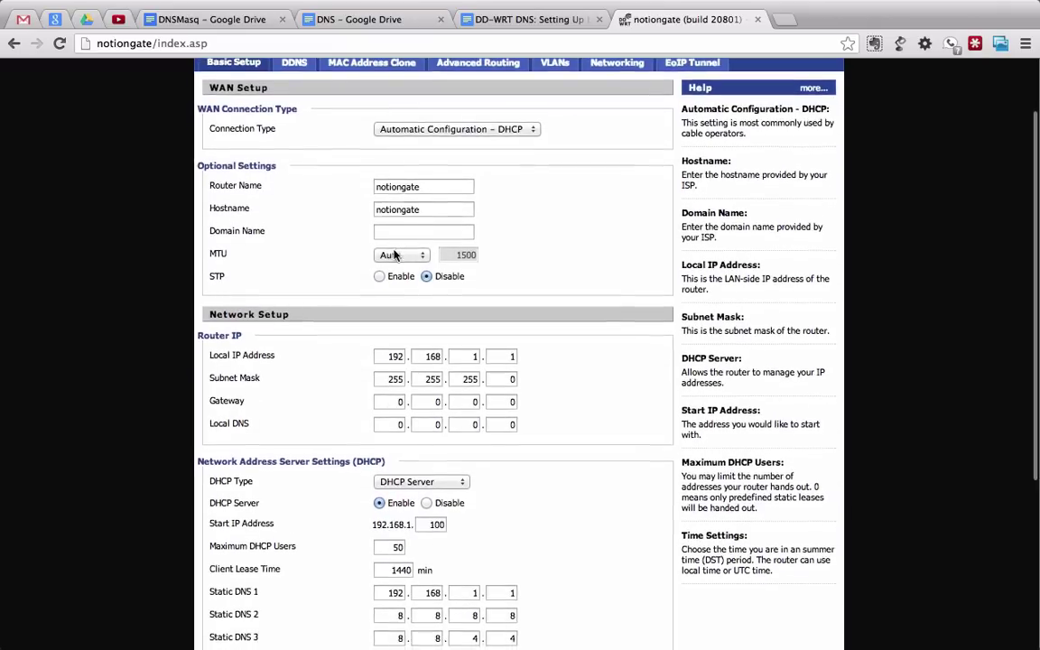
pyautogui.scroll(-3, 397, 240)
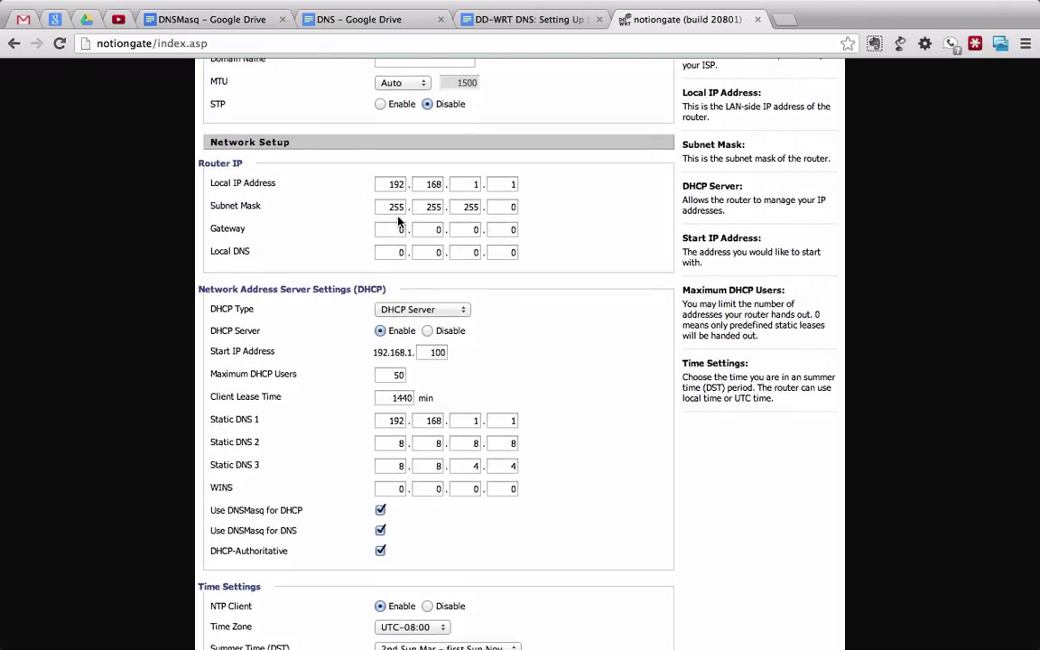